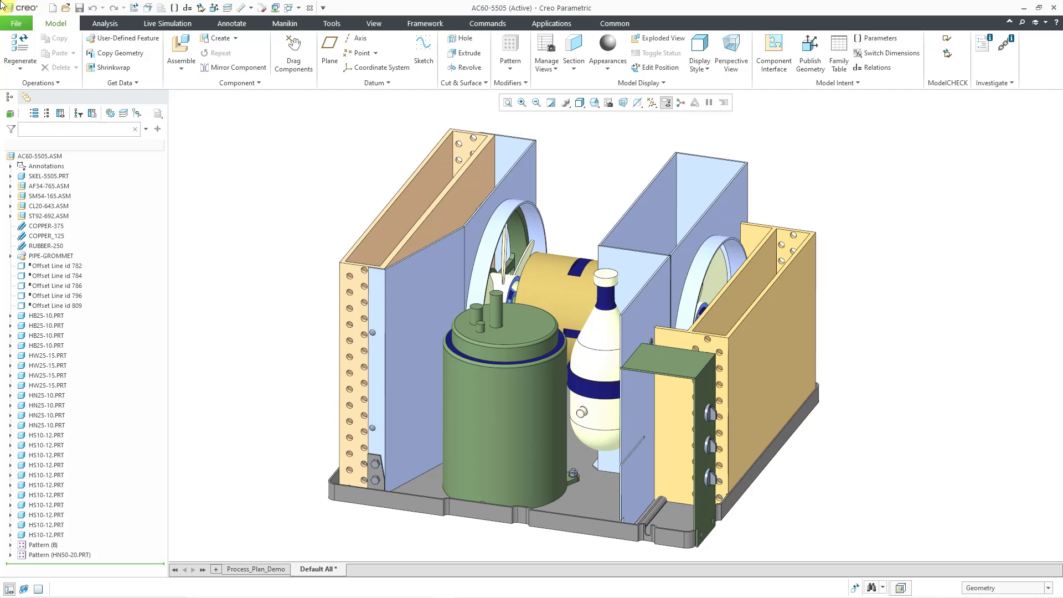
- Show the Windows dropdown list while the AC60-5505 assembly is displayed
{"action": "left_click", "coordinate": [292, 12]}
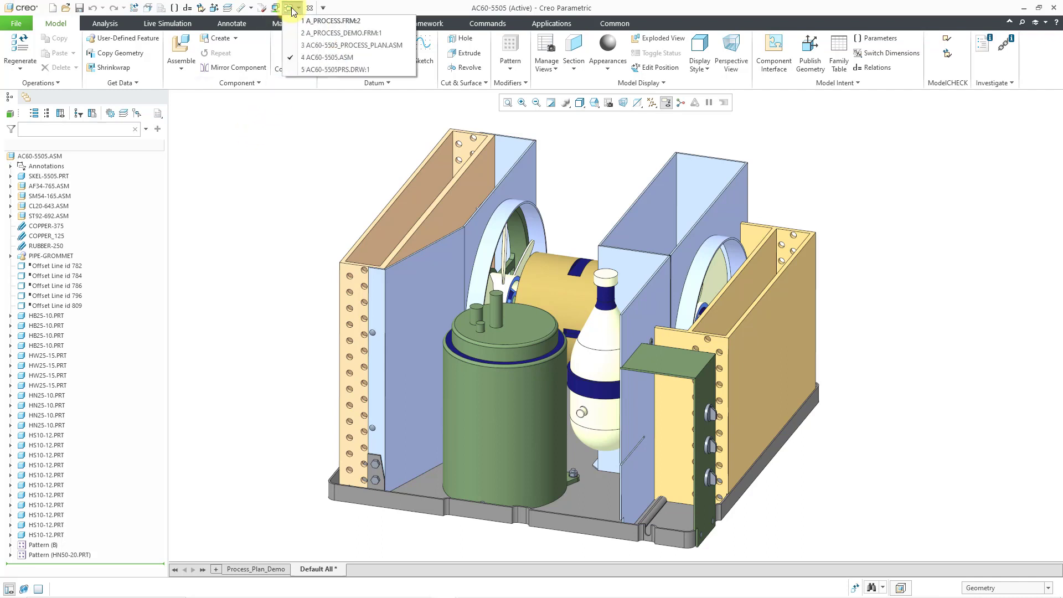
- Switch to AC60-5505_PROCESS_PLAN.ASM and play its process steps through Step 6: Disassemble
{"action": "left_click", "coordinate": [323, 47]}
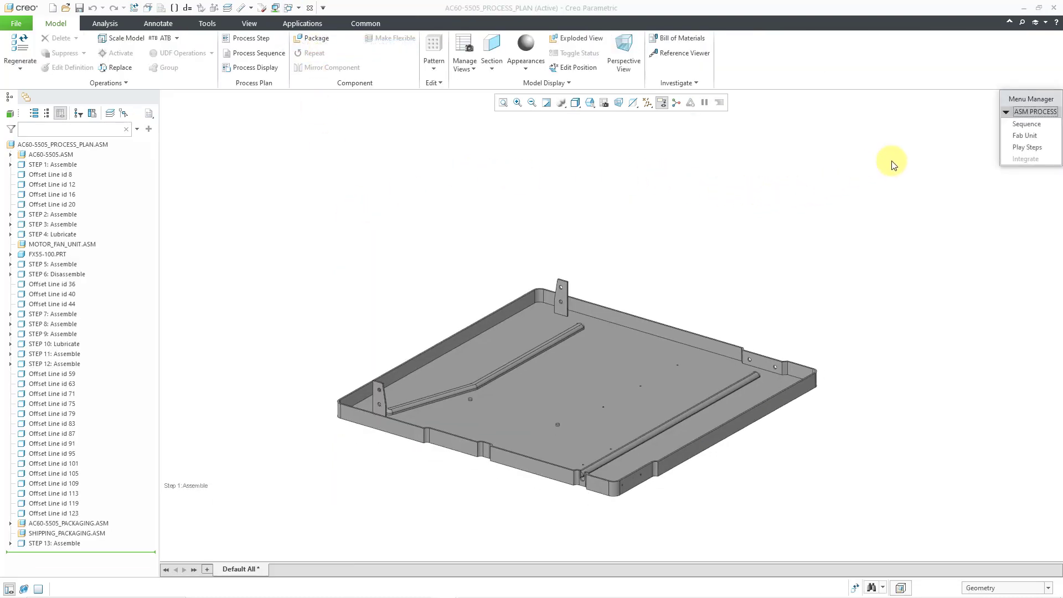
{"action": "left_click", "coordinate": [1028, 148]}
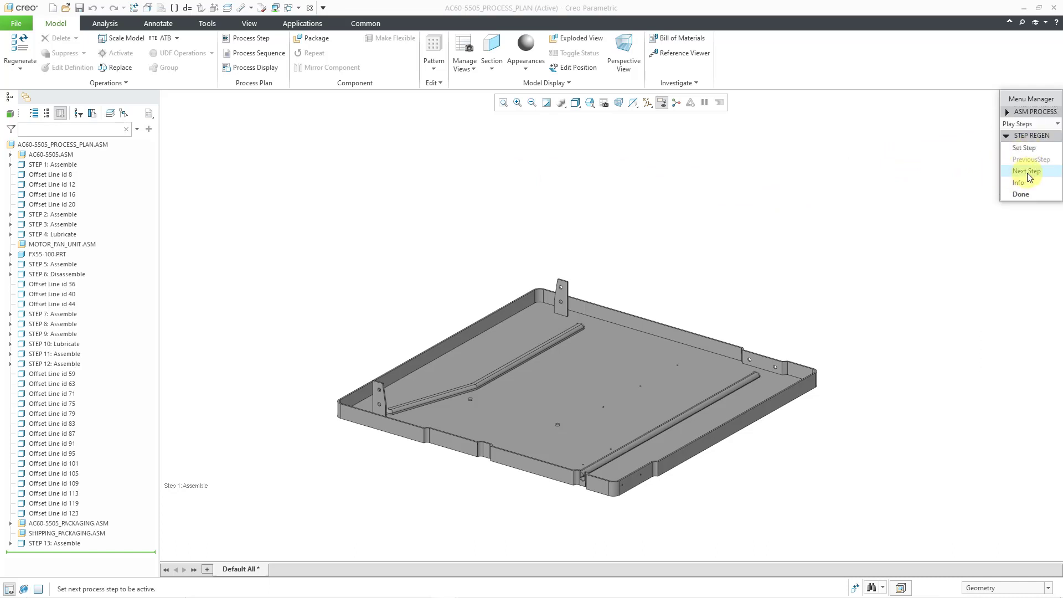
{"action": "left_click", "coordinate": [1028, 172]}
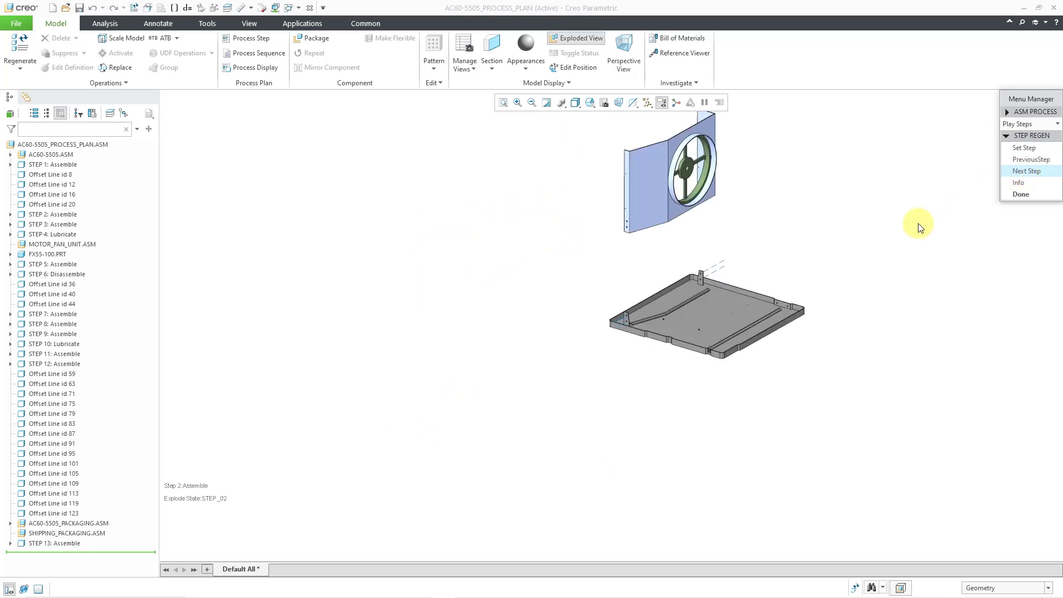
{"action": "middle_click_drag", "start_coordinate": [843, 218], "coordinate": [584, 397], "text": "shift"}
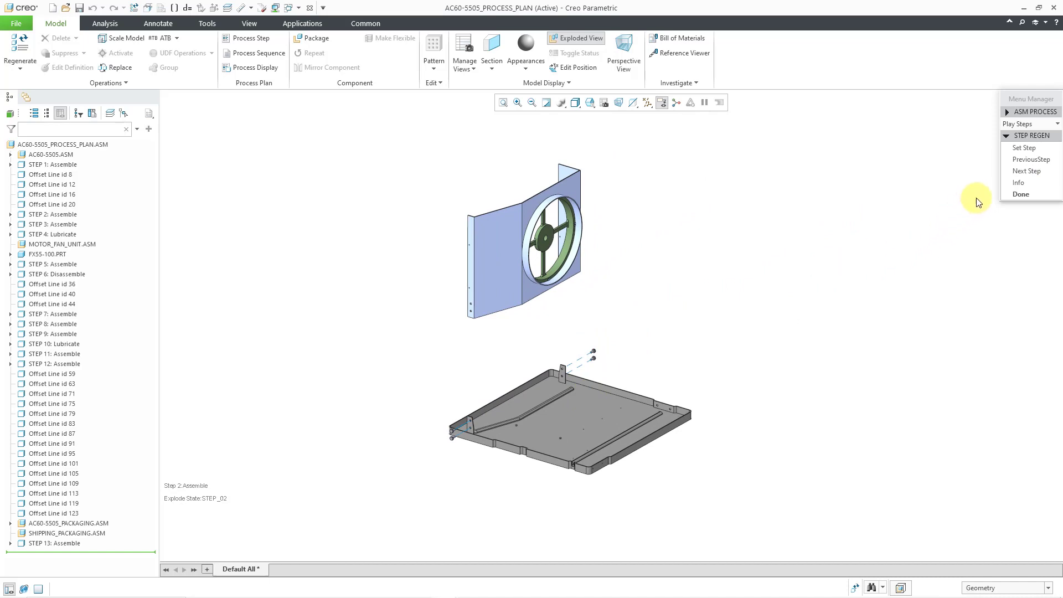
{"action": "left_click", "coordinate": [1023, 172]}
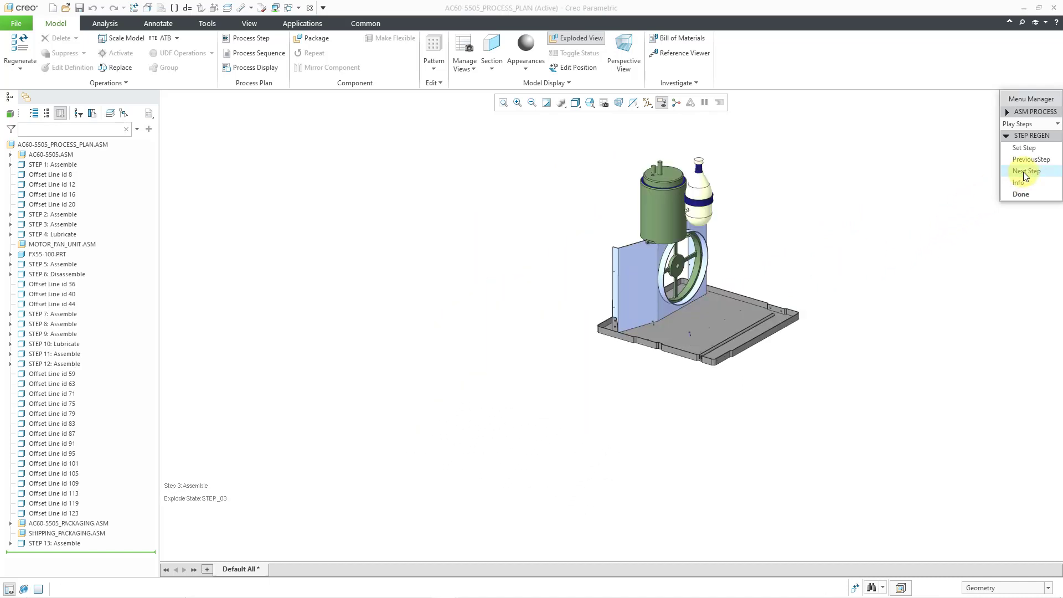
{"action": "left_click", "coordinate": [1024, 172]}
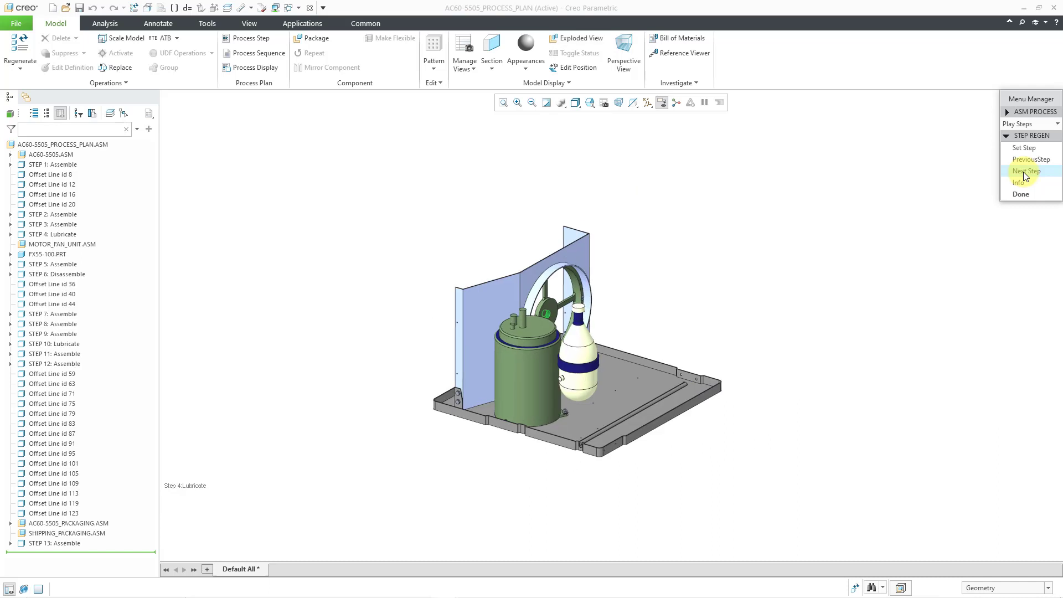
{"action": "left_click", "coordinate": [1023, 171]}
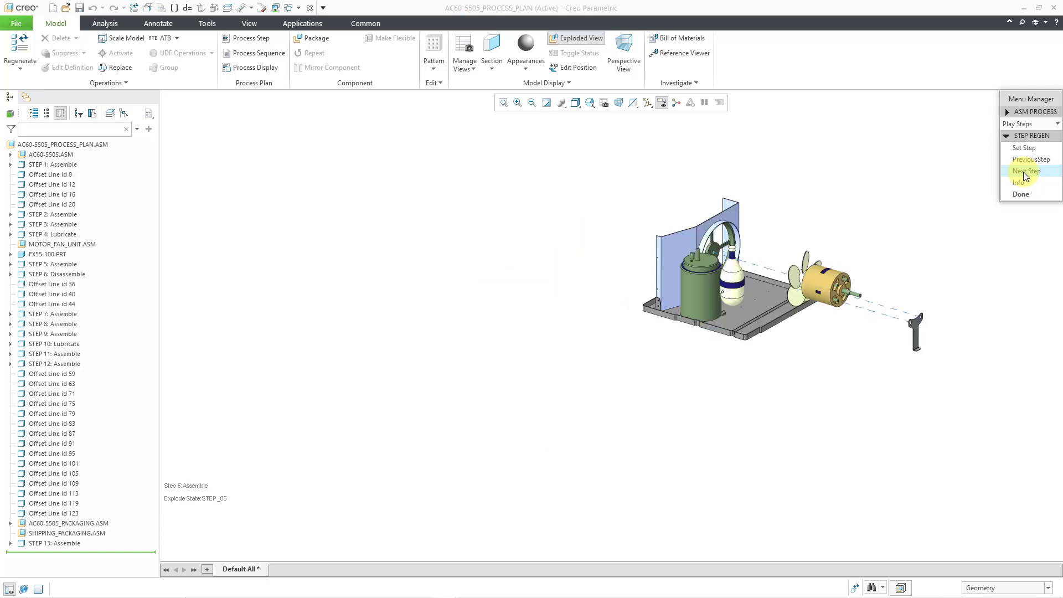
{"action": "left_click", "coordinate": [1023, 172]}
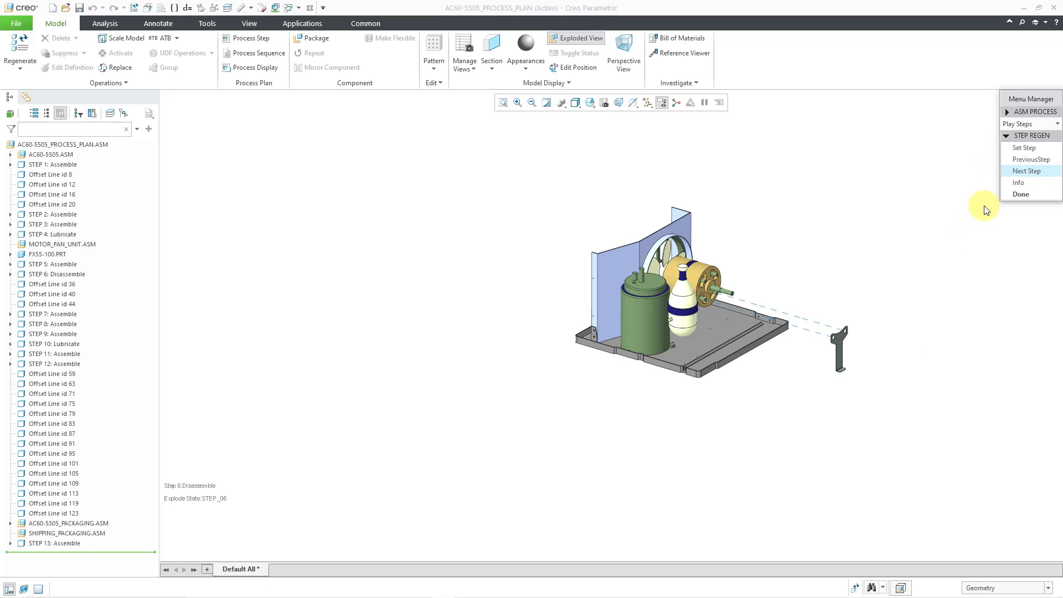
- Continue playback from Step 7 to the final Step 13: Assemble, recentring the model
{"action": "left_click", "coordinate": [1032, 173]}
{"action": "left_click", "coordinate": [1032, 175]}
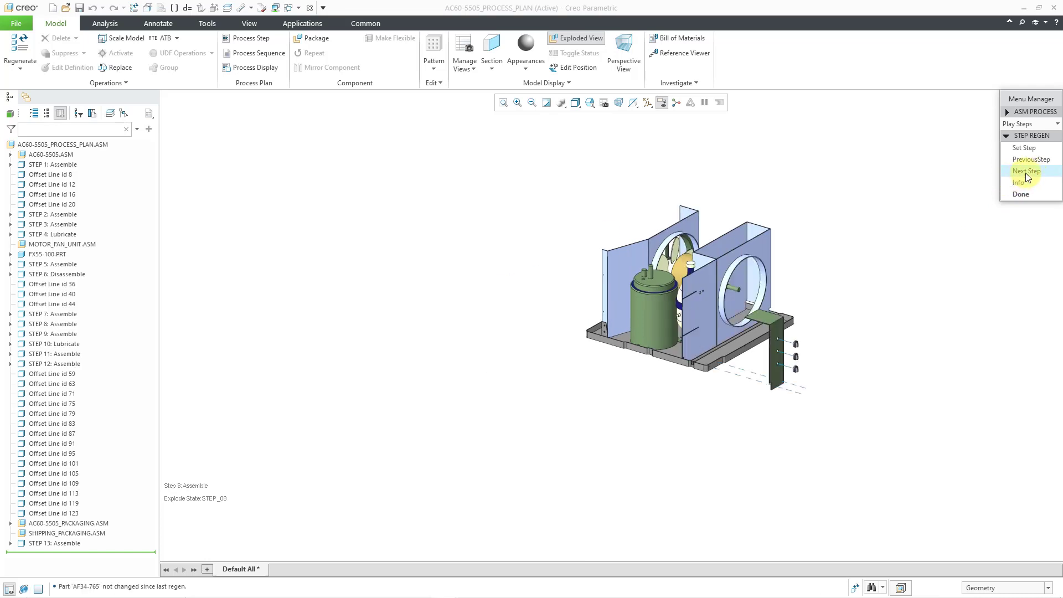
{"action": "left_click", "coordinate": [1027, 173]}
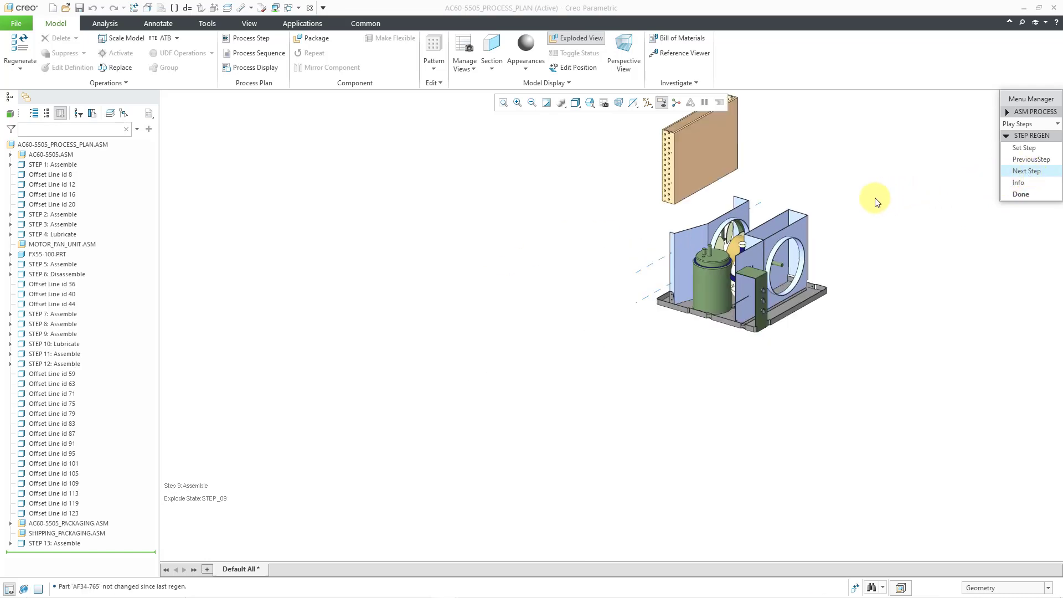
{"action": "middle_click_drag", "start_coordinate": [833, 233], "coordinate": [697, 327], "text": "shift"}
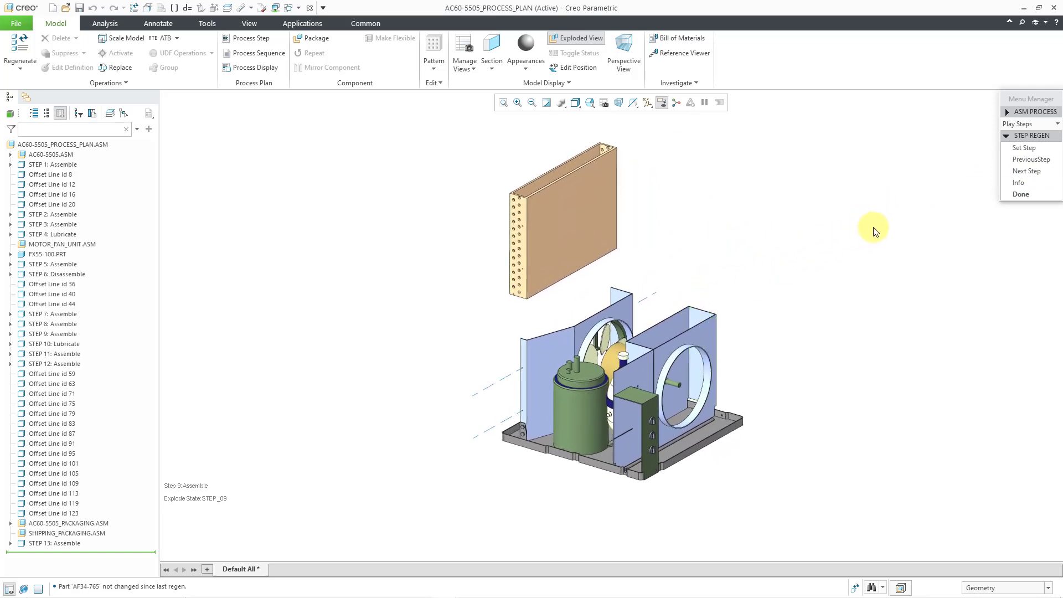
{"action": "left_click", "coordinate": [1021, 172]}
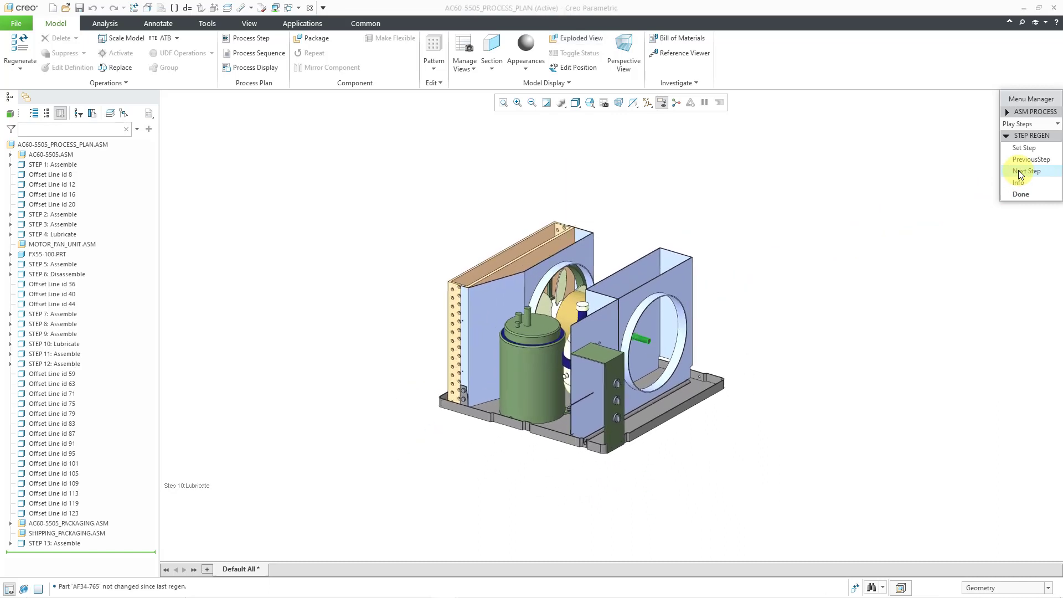
{"action": "left_click", "coordinate": [1021, 172]}
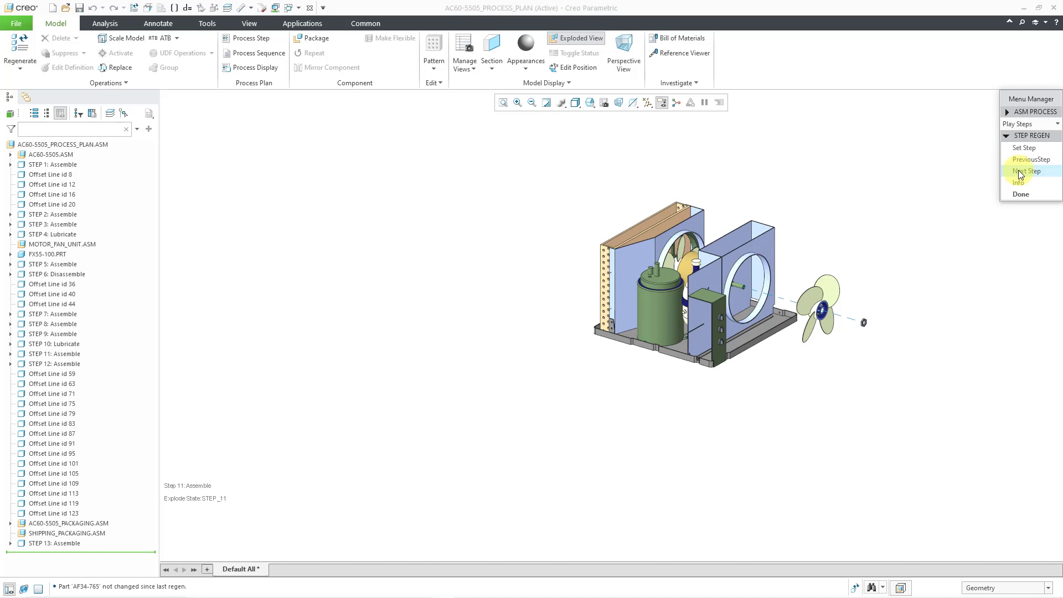
{"action": "left_click", "coordinate": [1021, 172]}
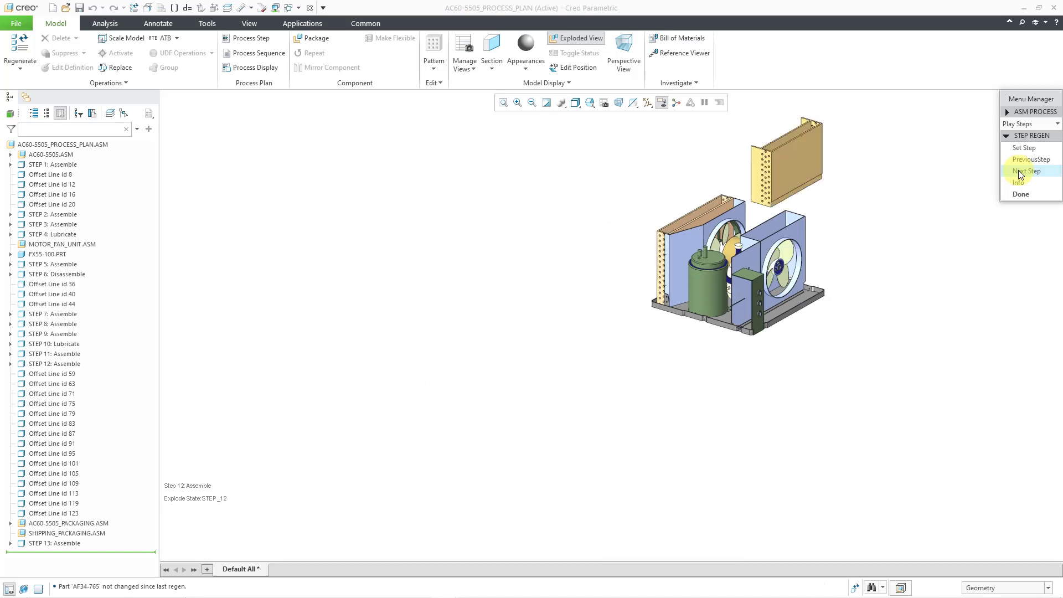
{"action": "left_click", "coordinate": [1020, 172]}
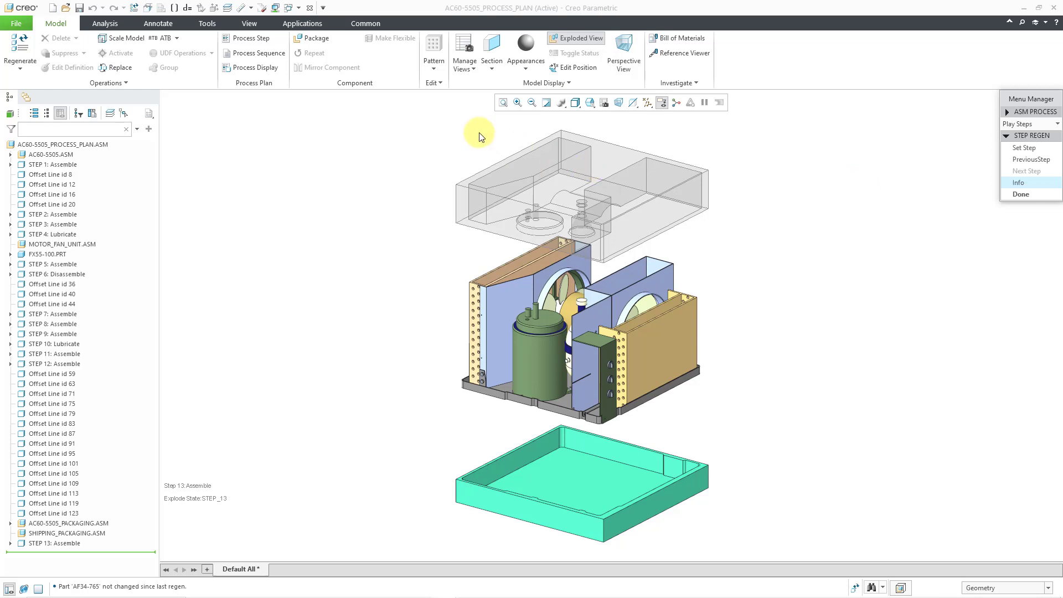
- Switch to the AC60-5505PRS.DRW instruction drawing and view its Sheet 2
{"action": "left_click", "coordinate": [299, 8]}
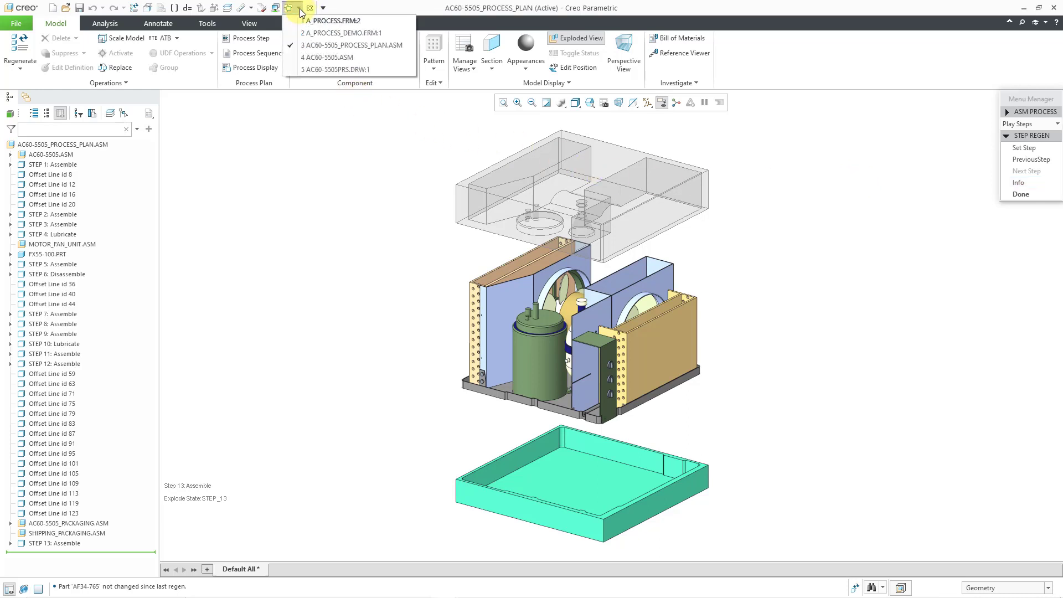
{"action": "left_click", "coordinate": [311, 70]}
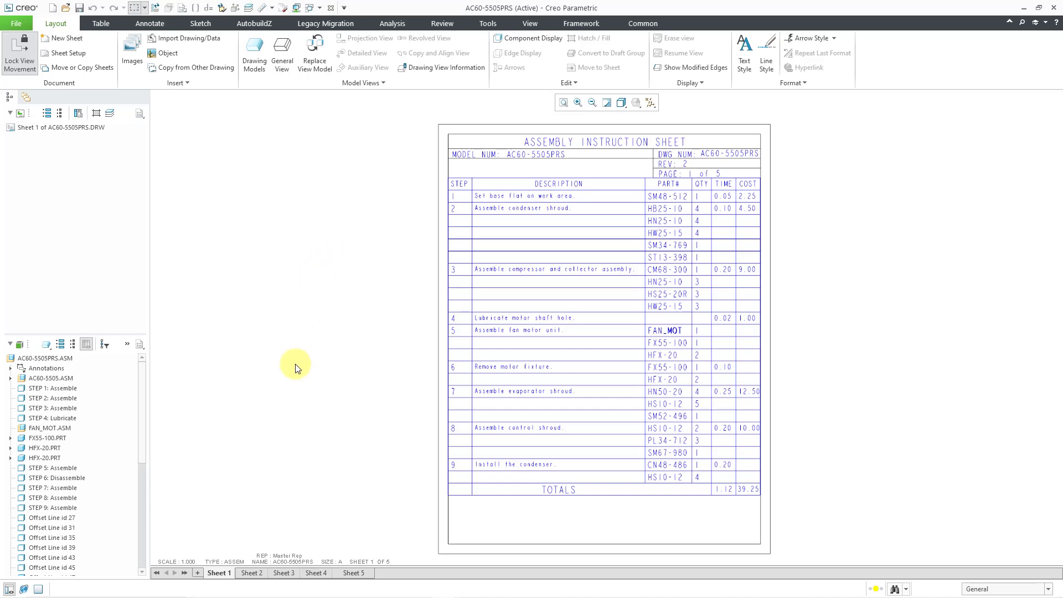
{"action": "left_click", "coordinate": [254, 573]}
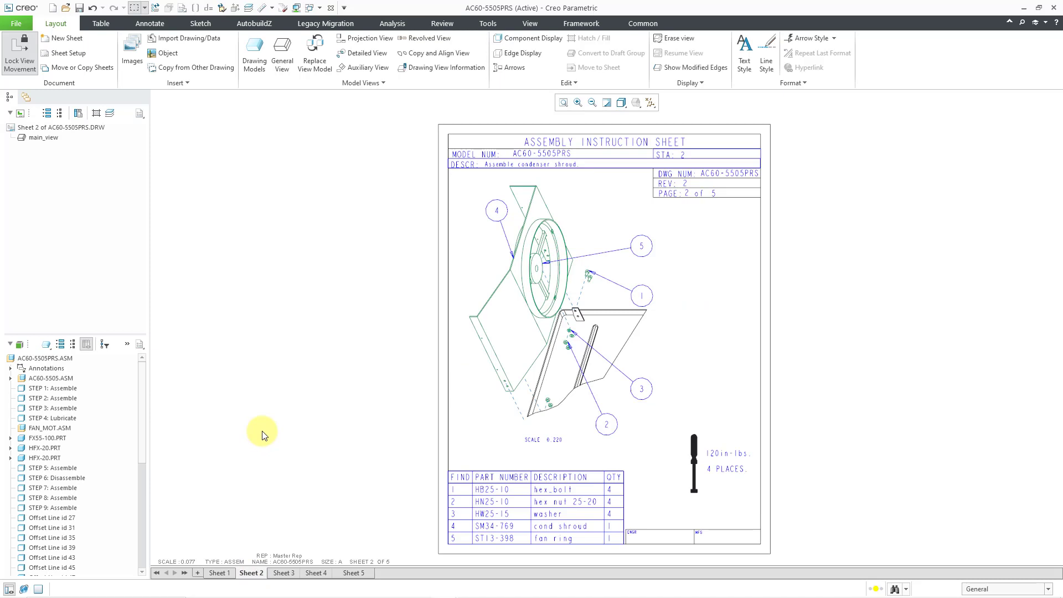
- Review Sheets 3, 4 and 5, then return to the Sheet 1 step table
{"action": "left_click", "coordinate": [286, 573]}
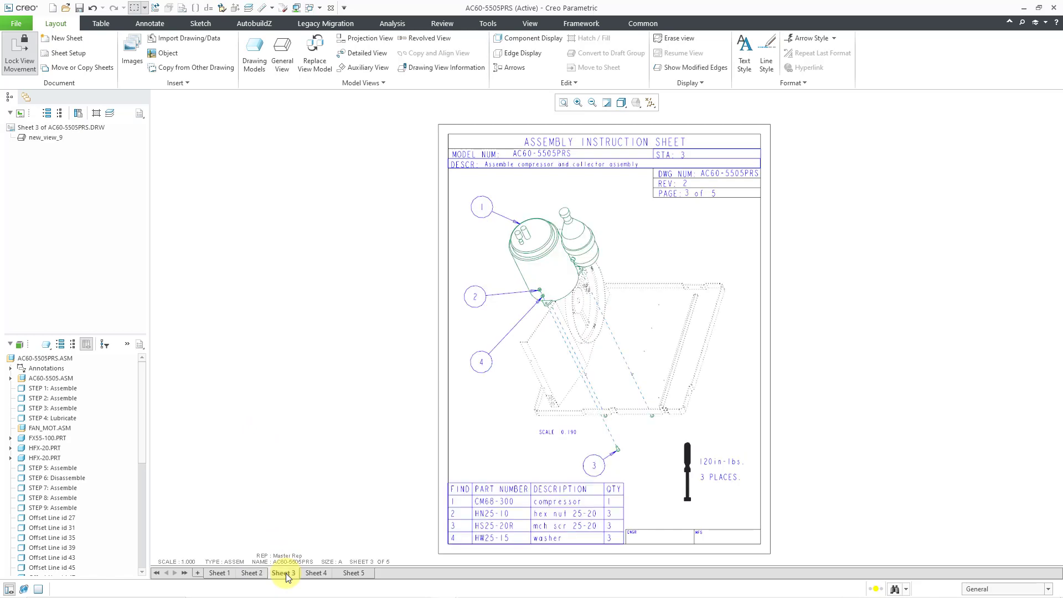
{"action": "left_click", "coordinate": [316, 575]}
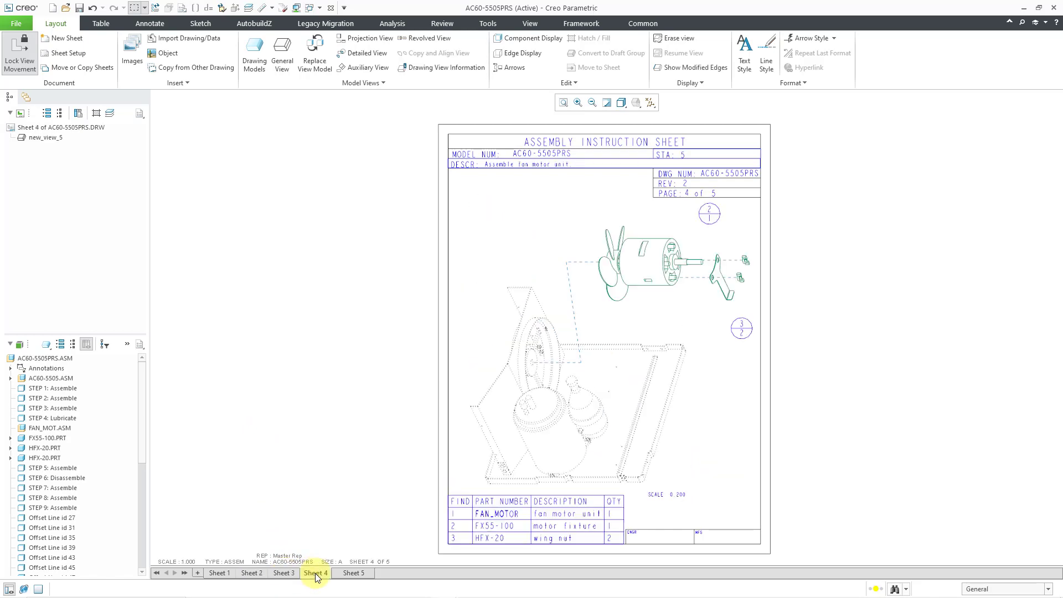
{"action": "left_click", "coordinate": [349, 574]}
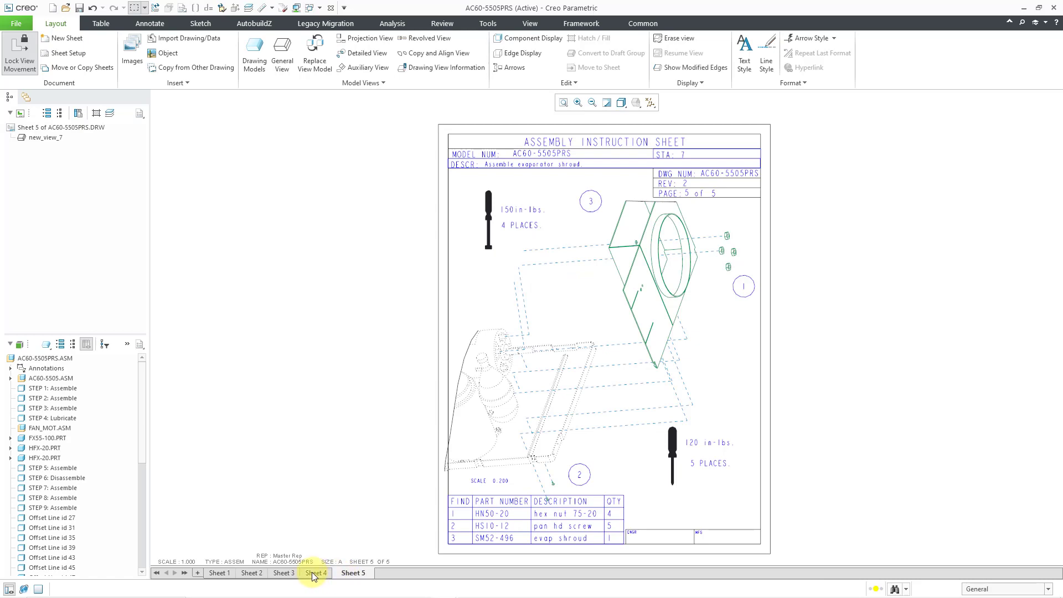
{"action": "left_click", "coordinate": [221, 573]}
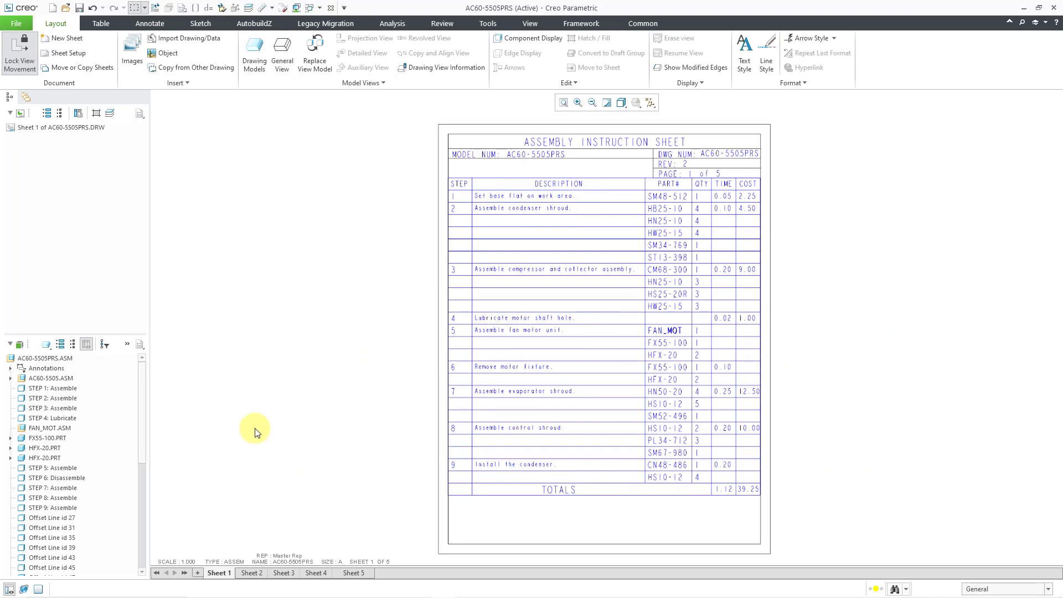
{"action": "left_click", "coordinate": [317, 11]}
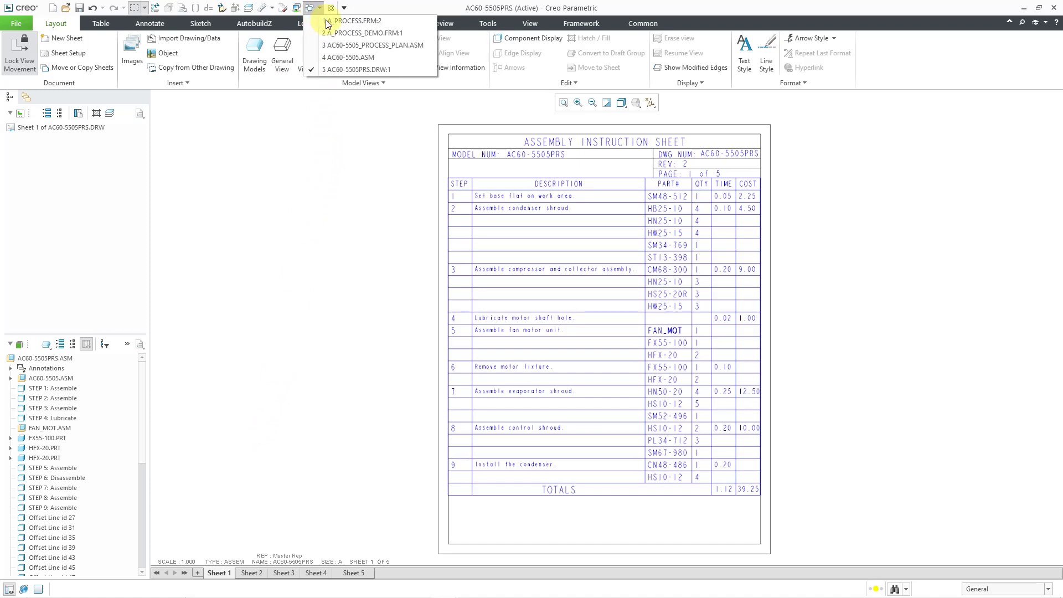
- Switch to the A_PROCESS_DEMO format and check its Sheets 2 and 1
{"action": "left_click", "coordinate": [357, 33]}
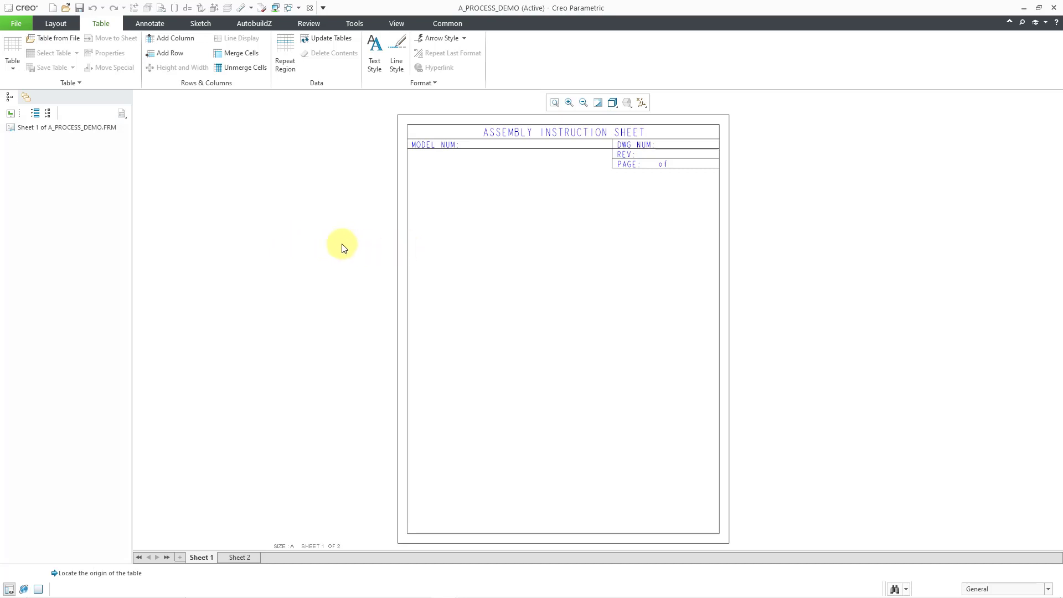
{"action": "left_click", "coordinate": [194, 23]}
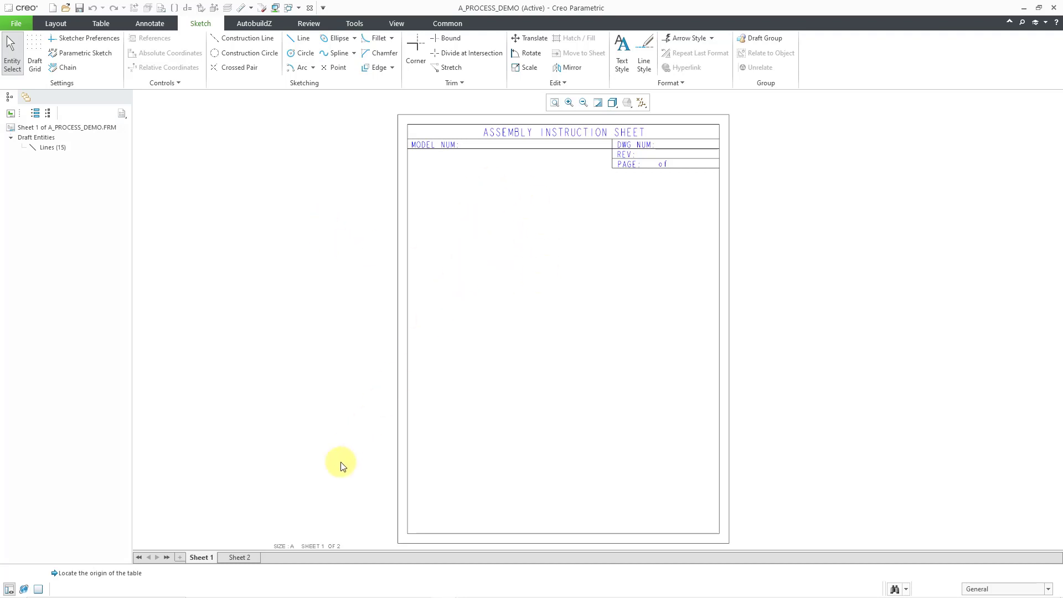
{"action": "left_click", "coordinate": [250, 557]}
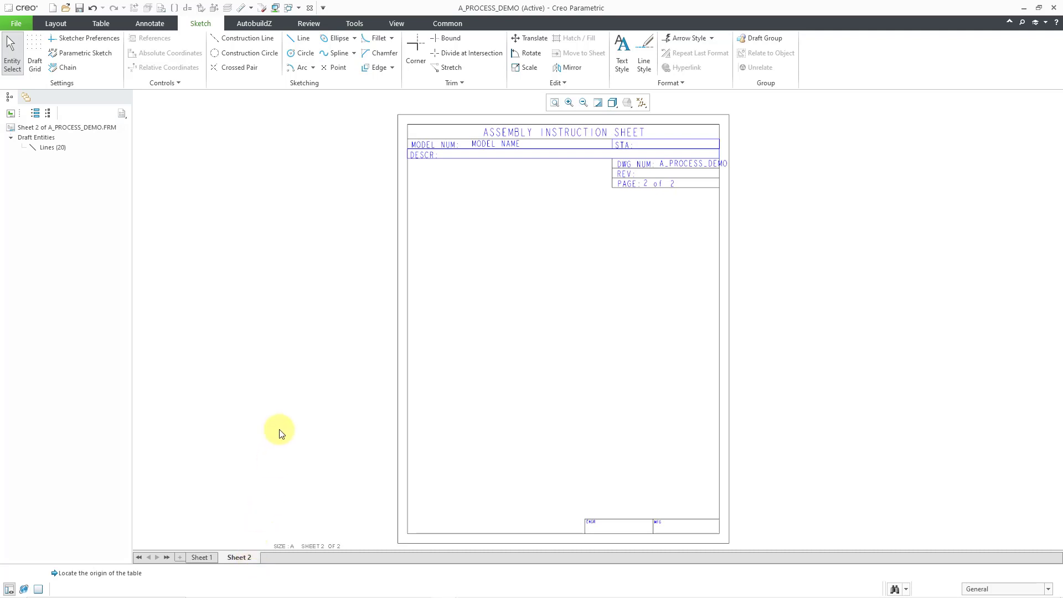
{"action": "left_click", "coordinate": [203, 558]}
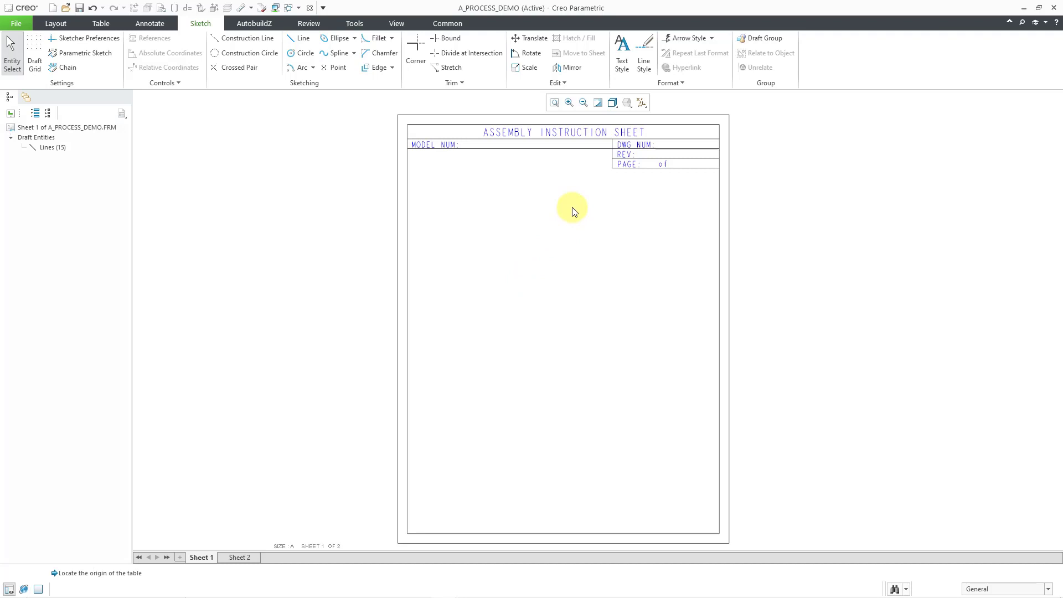
- Zoom in on the Sheet 1 title block and bring up the Annotate tools
{"action": "middle_click_drag", "start_coordinate": [573, 211], "coordinate": [562, 292]}
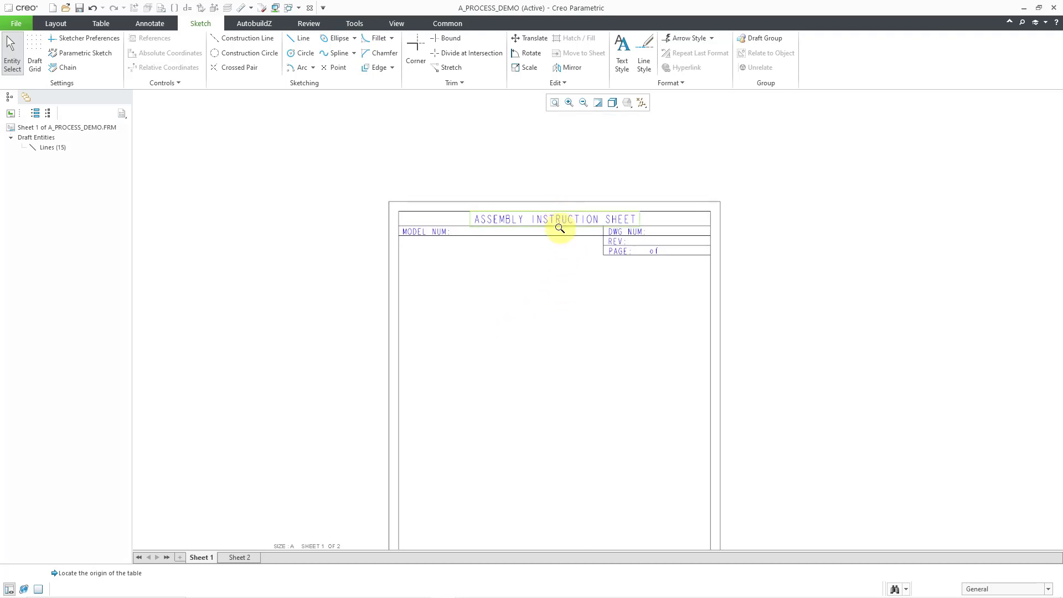
{"action": "mouse_move", "coordinate": [563, 223]}
{"action": "middle_mouse_down", "text": "ctrl"}
{"action": "mouse_move", "coordinate": [558, 334]}
{"action": "mouse_move", "coordinate": [554, 324]}
{"action": "middle_mouse_up", "text": "ctrl"}
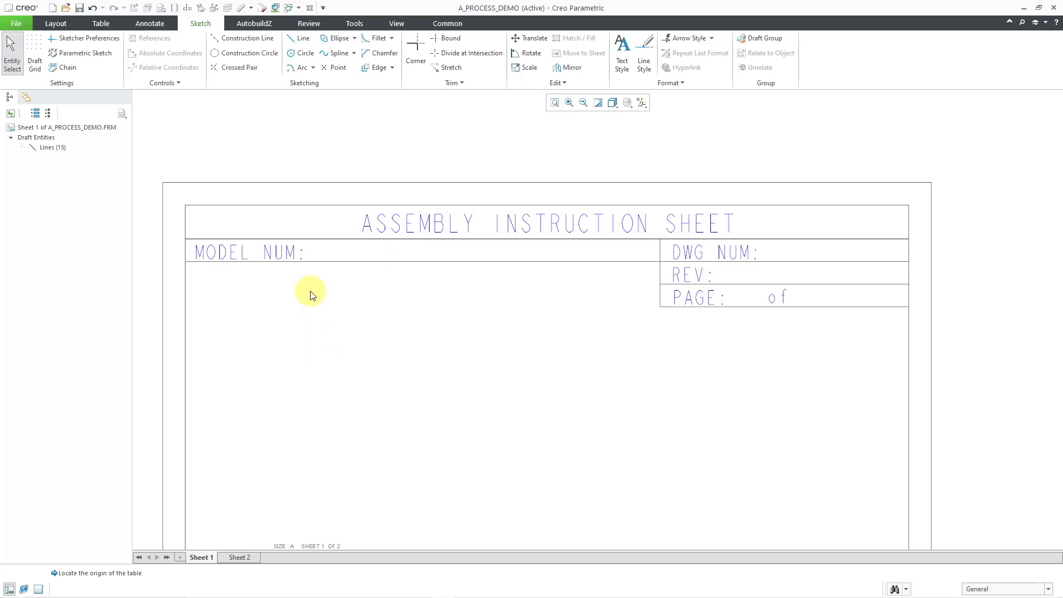
{"action": "left_click", "coordinate": [150, 23]}
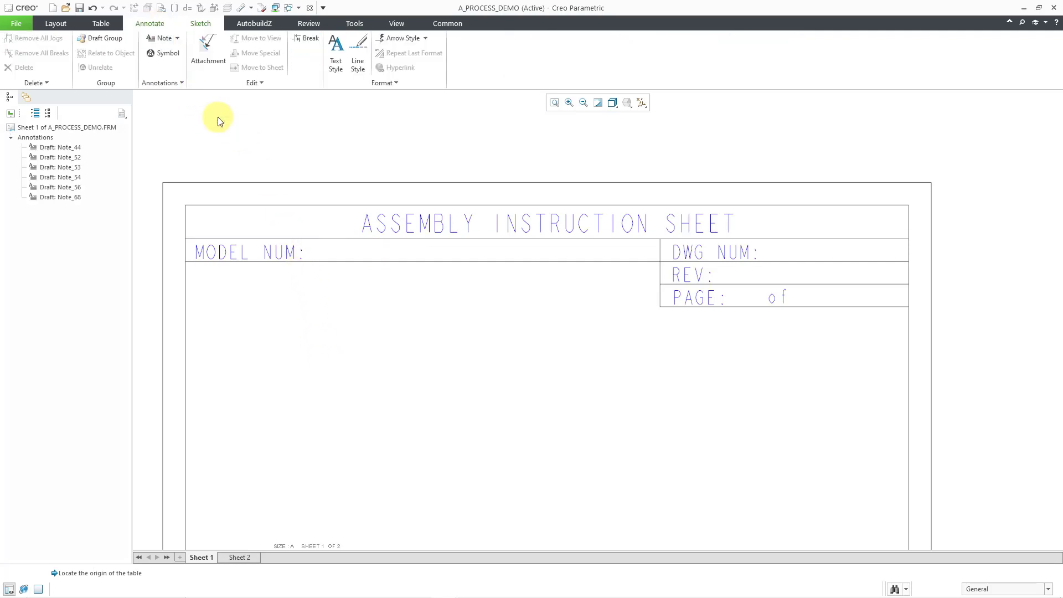
- Add a &MODEL_NAME note after MODEL NUM: and align it in the header
{"action": "left_click", "coordinate": [161, 38]}
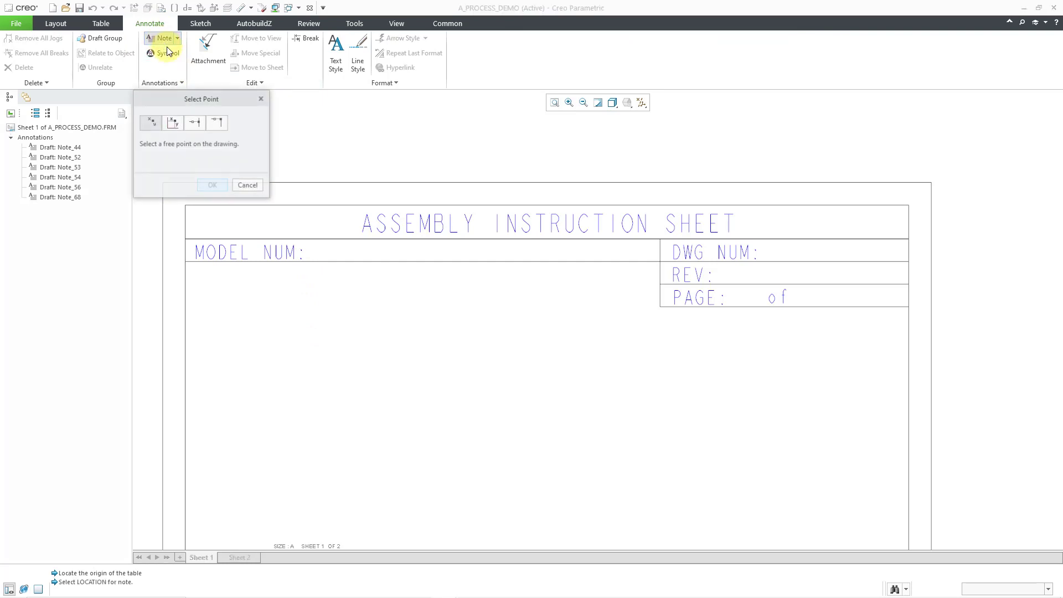
{"action": "left_click", "coordinate": [316, 256]}
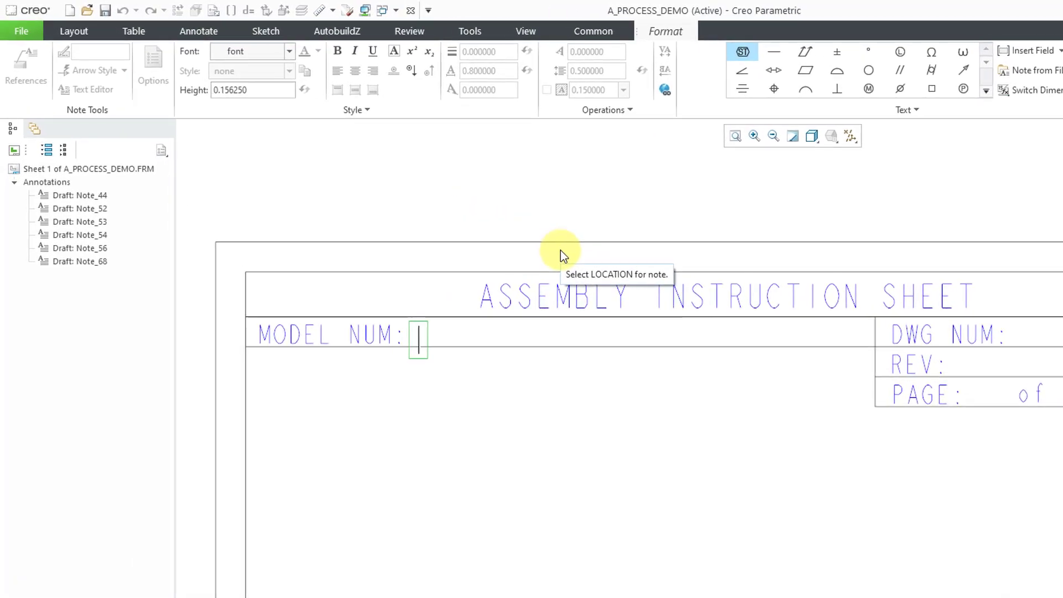
{"action": "type", "text": "&"}
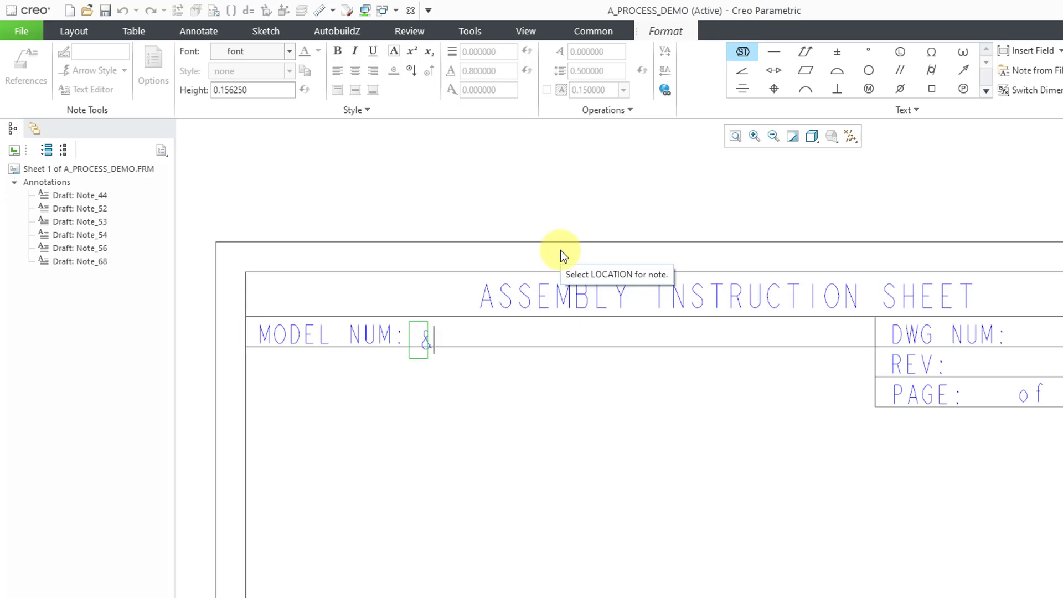
{"action": "type", "text": "MODEL_NAME"}
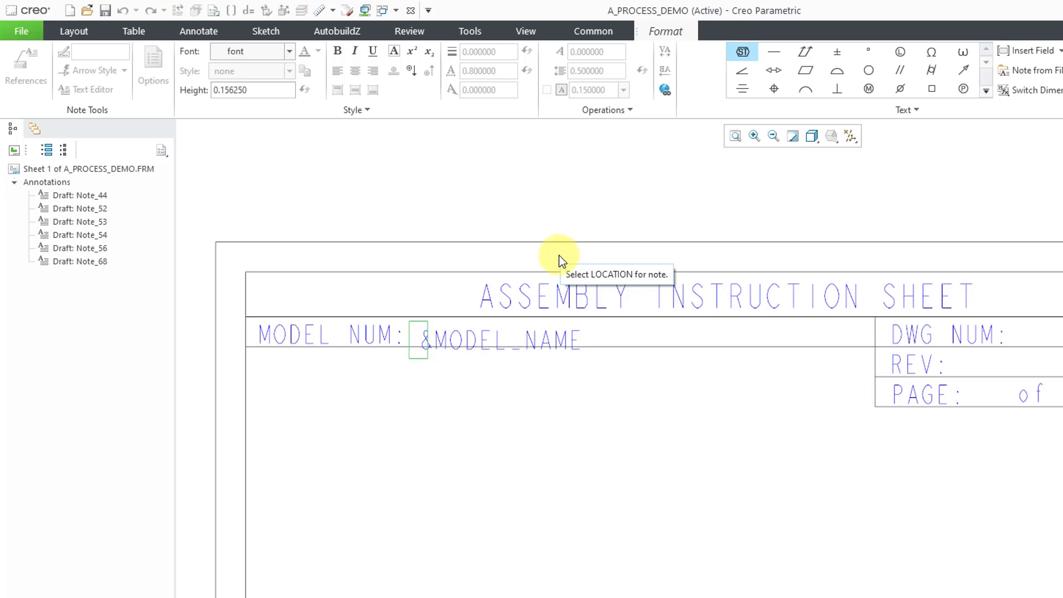
{"action": "left_click", "coordinate": [443, 510]}
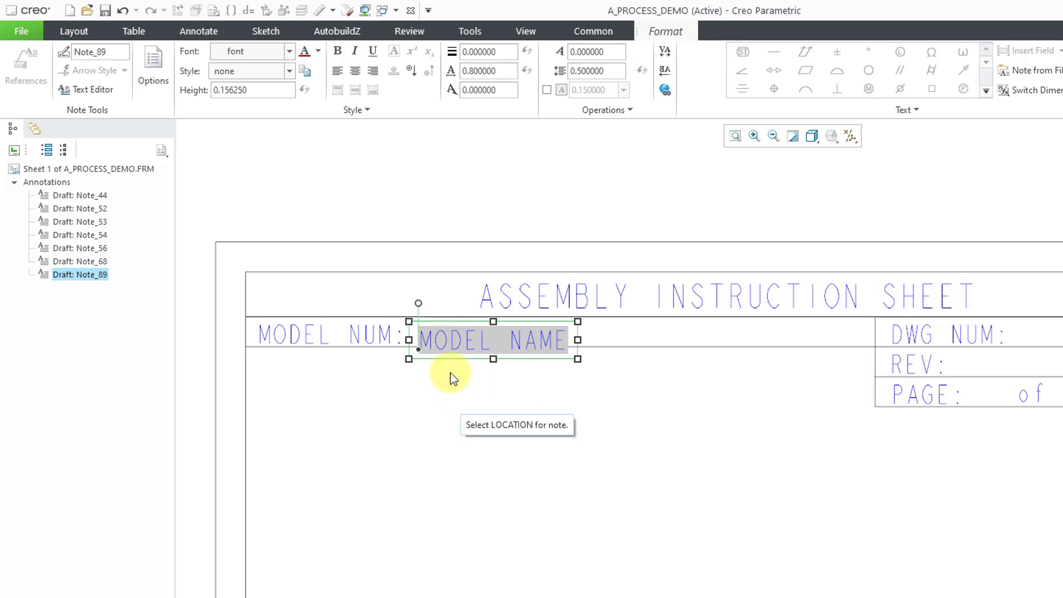
{"action": "left_click_drag", "start_coordinate": [448, 356], "coordinate": [447, 351]}
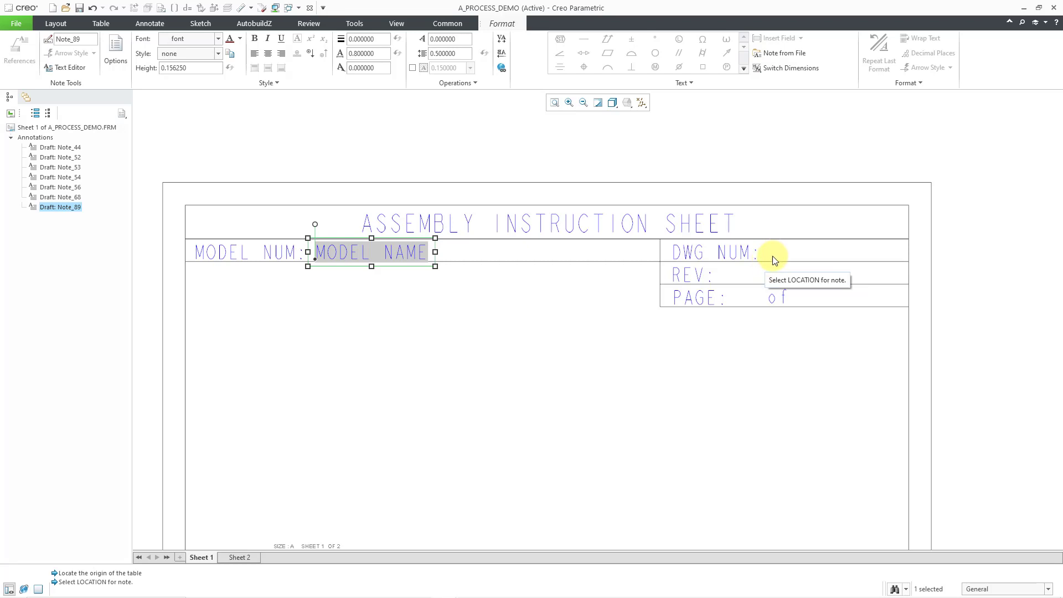
{"action": "left_click", "coordinate": [772, 260]}
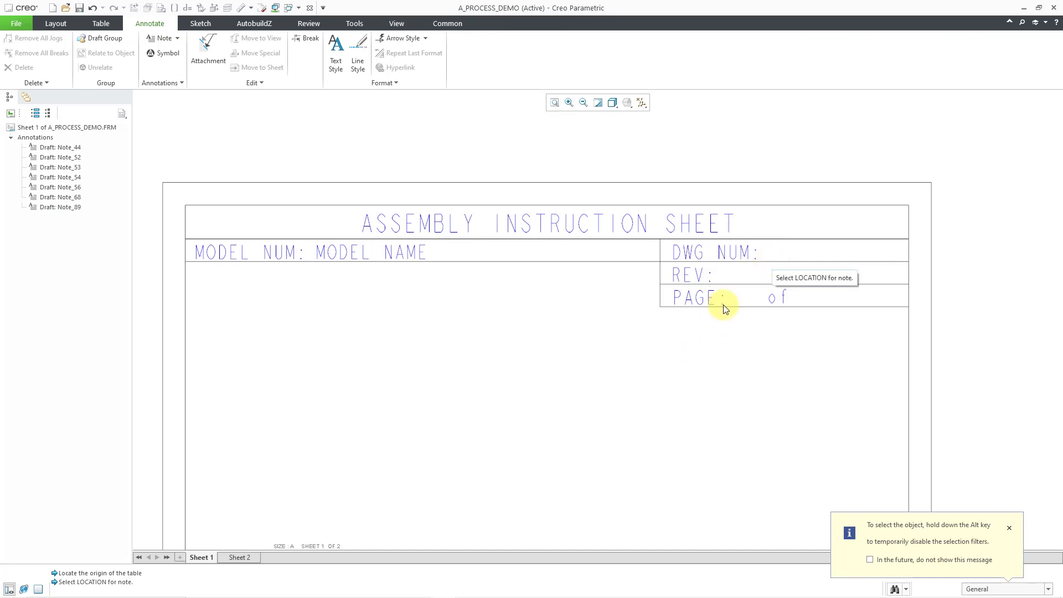
- Place a &DWG_NAME note after DWG NUM:, displaying A_PROCESS_DEMO
{"action": "left_click", "coordinate": [161, 38]}
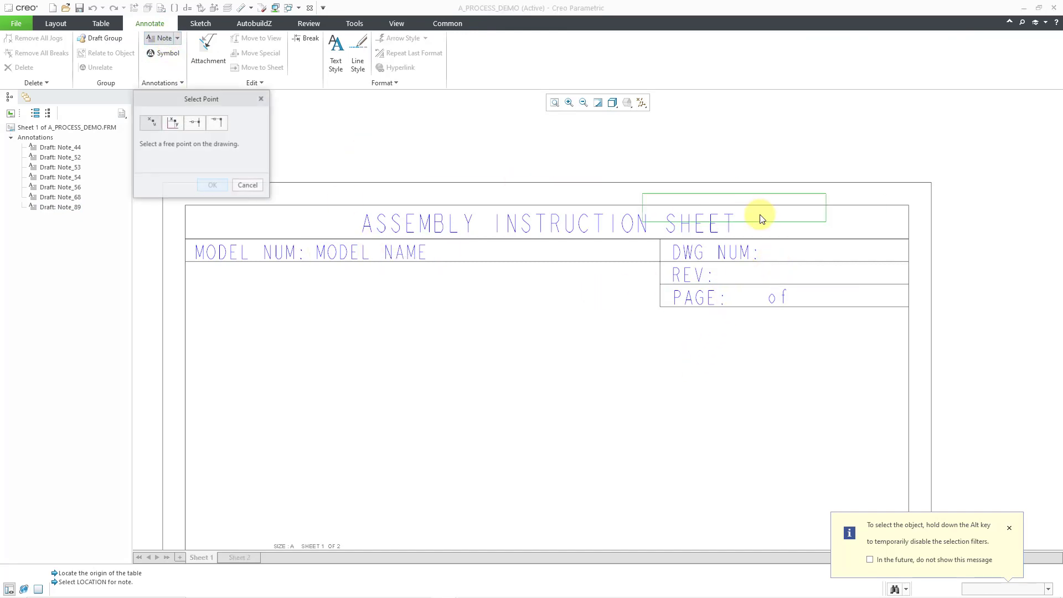
{"action": "left_click", "coordinate": [768, 253]}
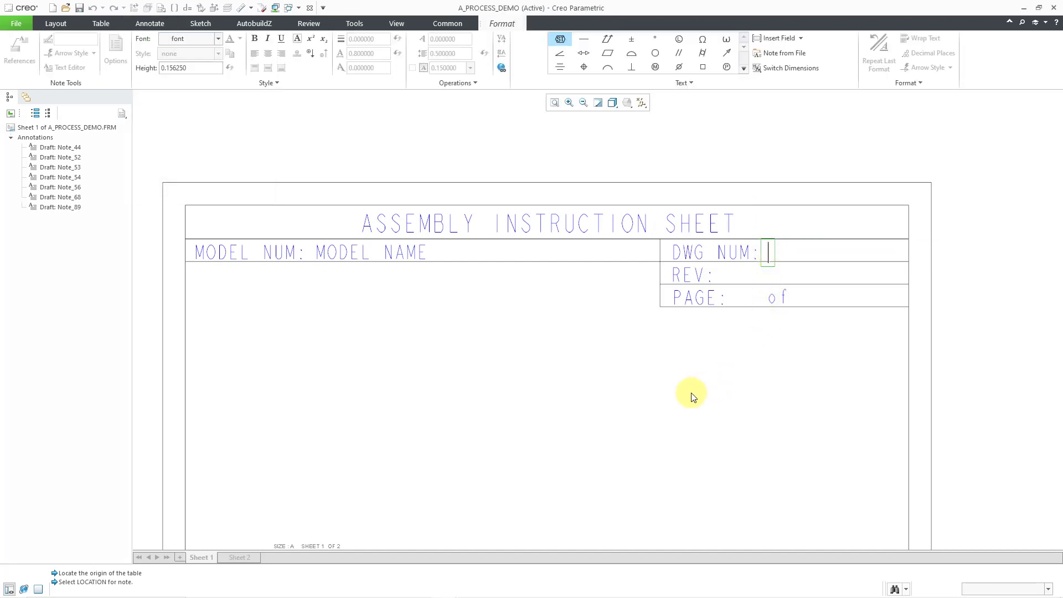
{"action": "type", "text": "&"}
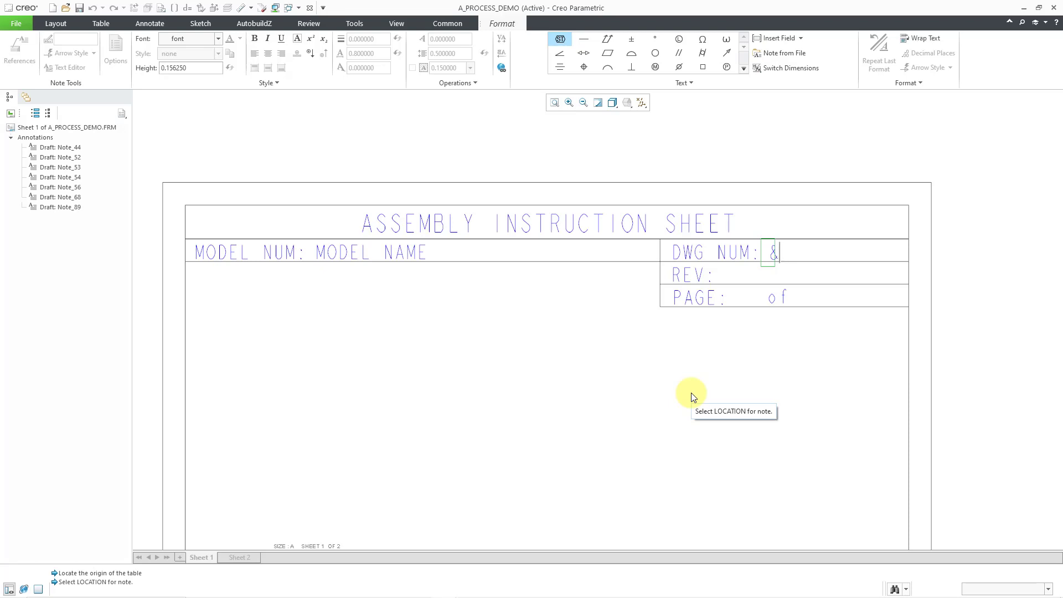
{"action": "type", "text": "DWG_NAME"}
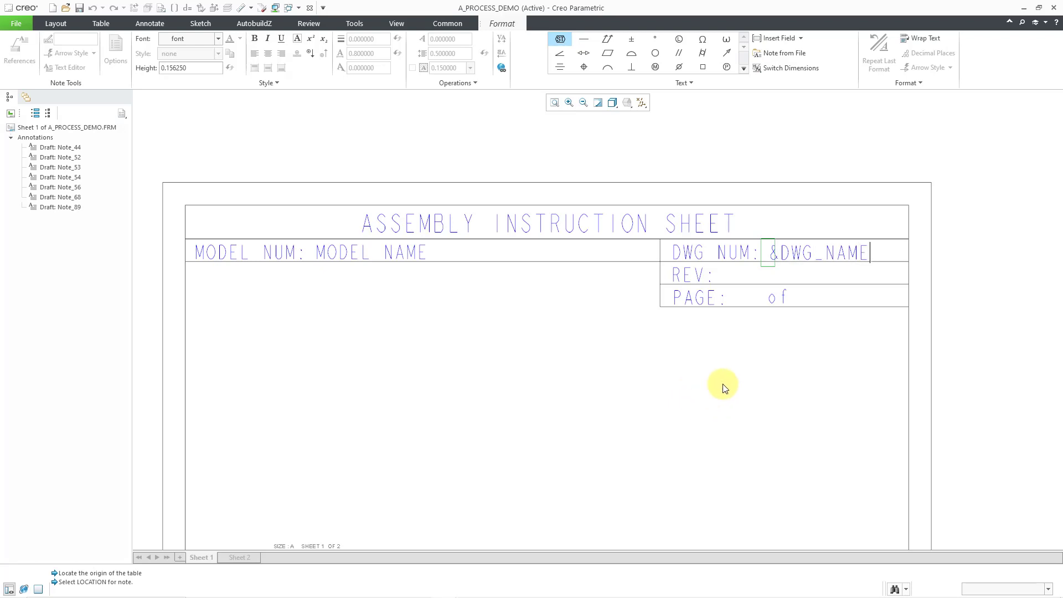
{"action": "left_click", "coordinate": [726, 368]}
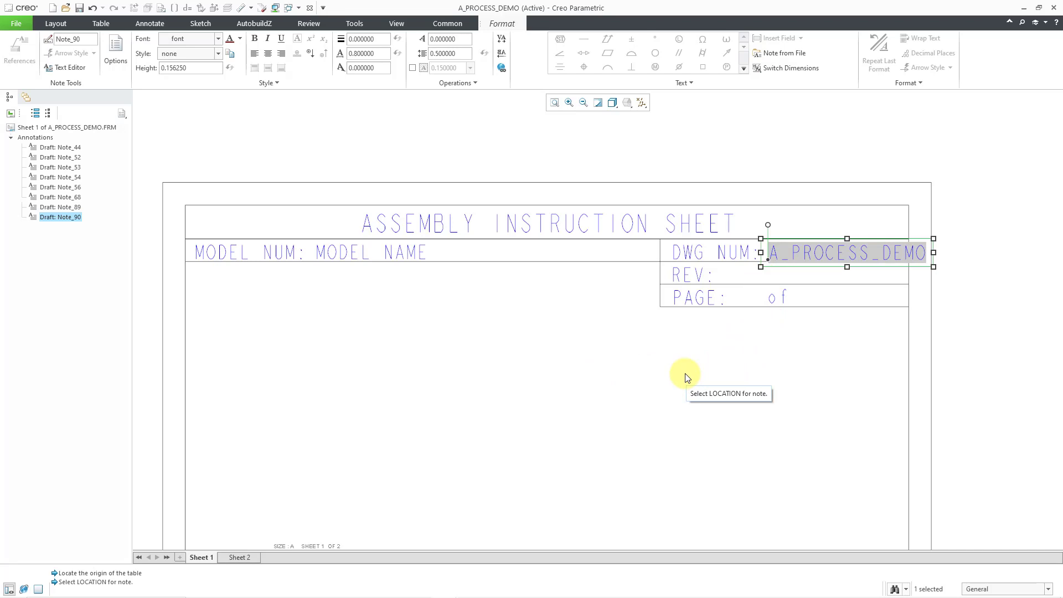
{"action": "left_click", "coordinate": [726, 384]}
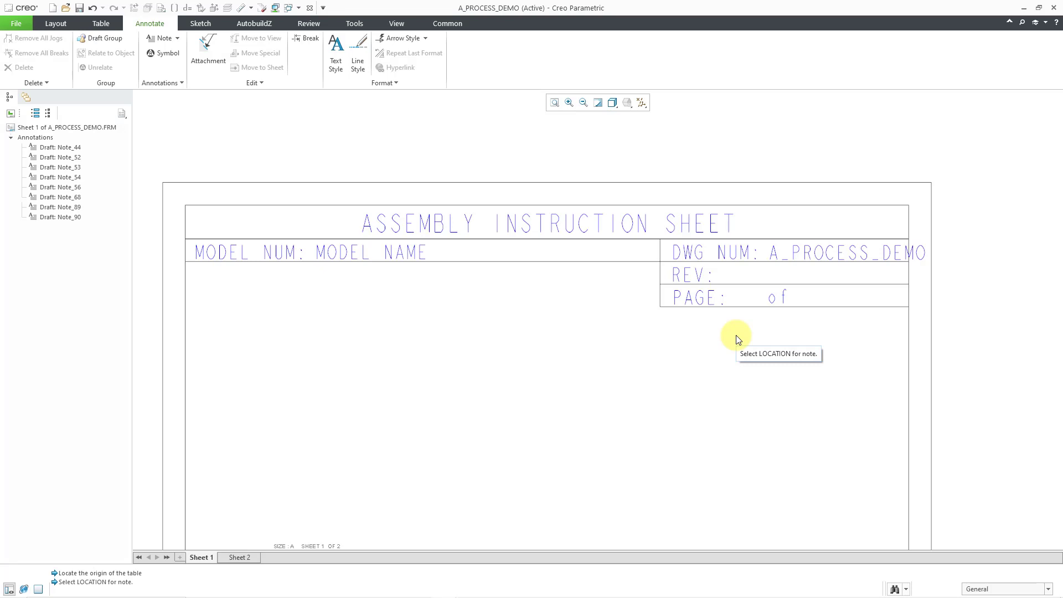
- Add a &CURRENT_SHEET note after PAGE: and nudge it into position
{"action": "left_click", "coordinate": [161, 41]}
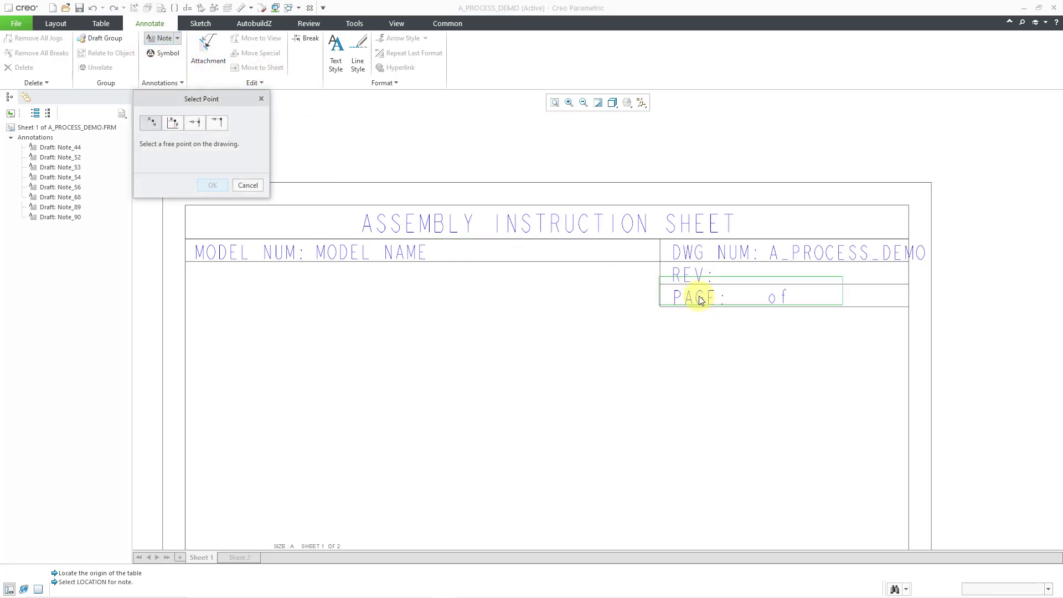
{"action": "left_click", "coordinate": [731, 300]}
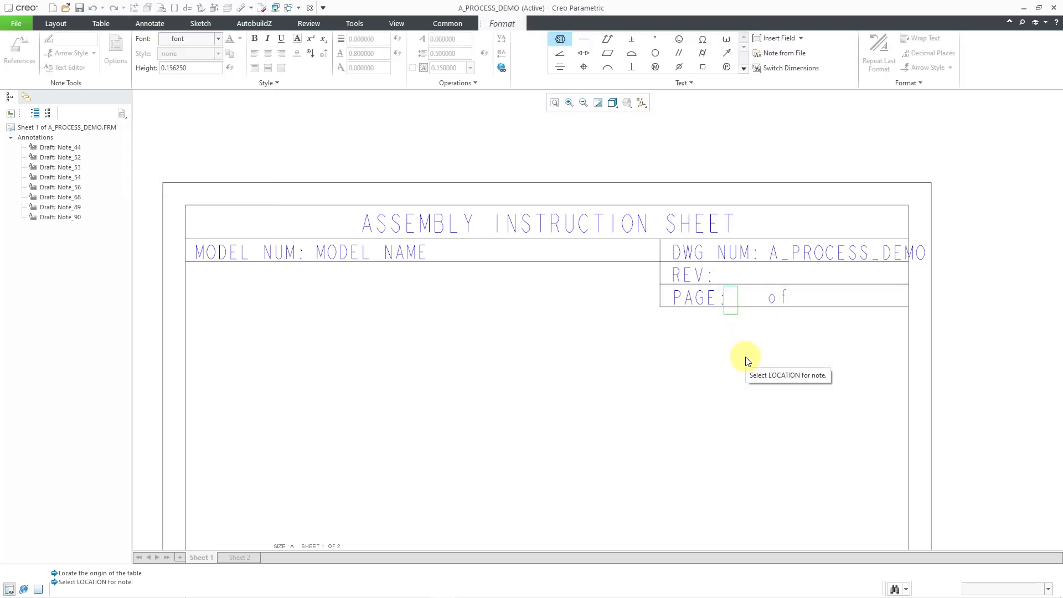
{"action": "type", "text": "&CURRENT_SHEET"}
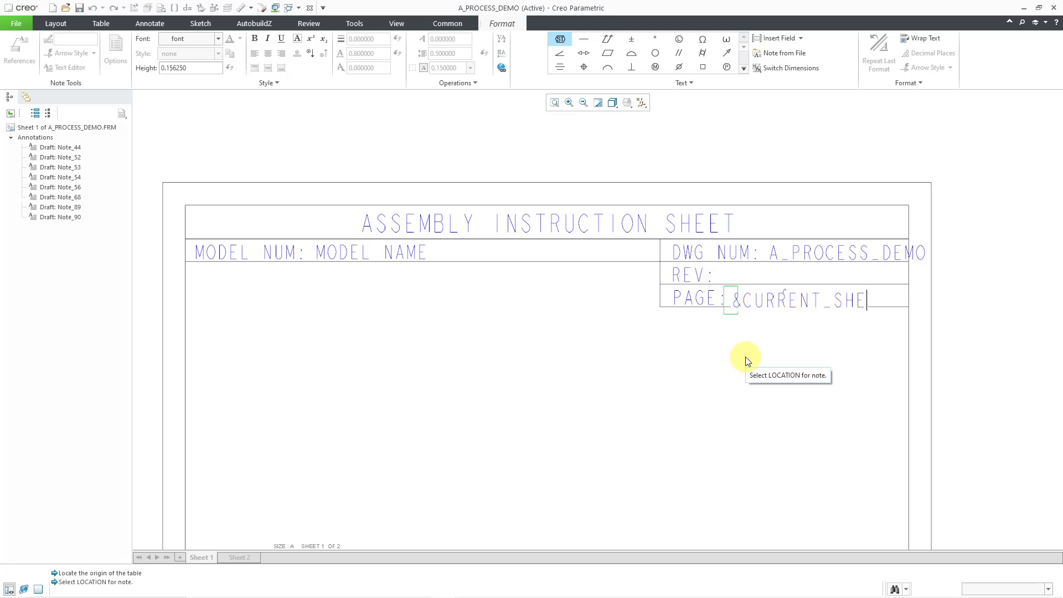
{"action": "left_click", "coordinate": [746, 357]}
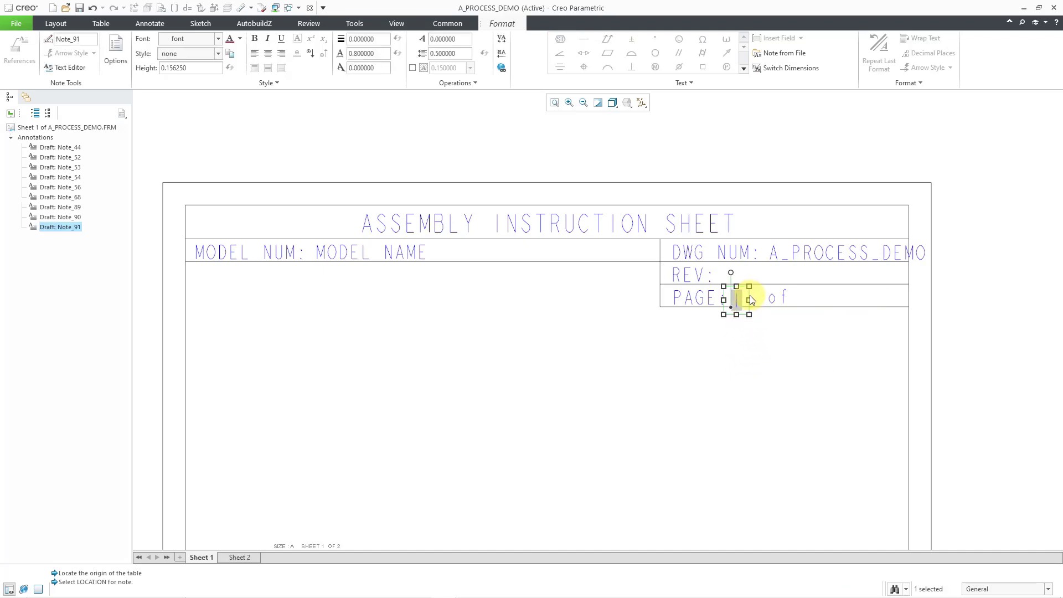
{"action": "left_click_drag", "start_coordinate": [749, 298], "coordinate": [756, 298]}
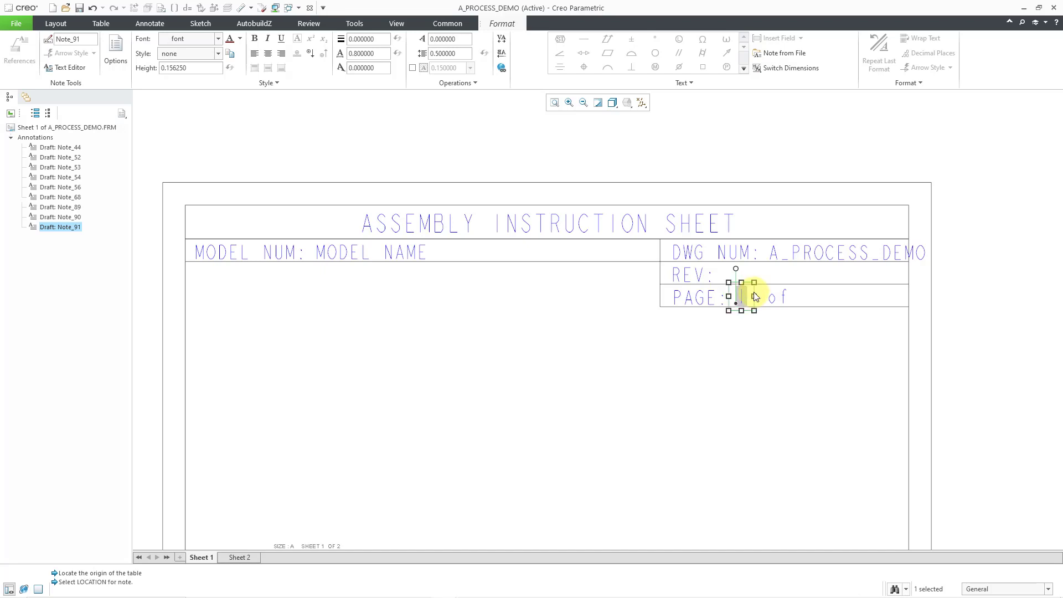
{"action": "left_click", "coordinate": [784, 351]}
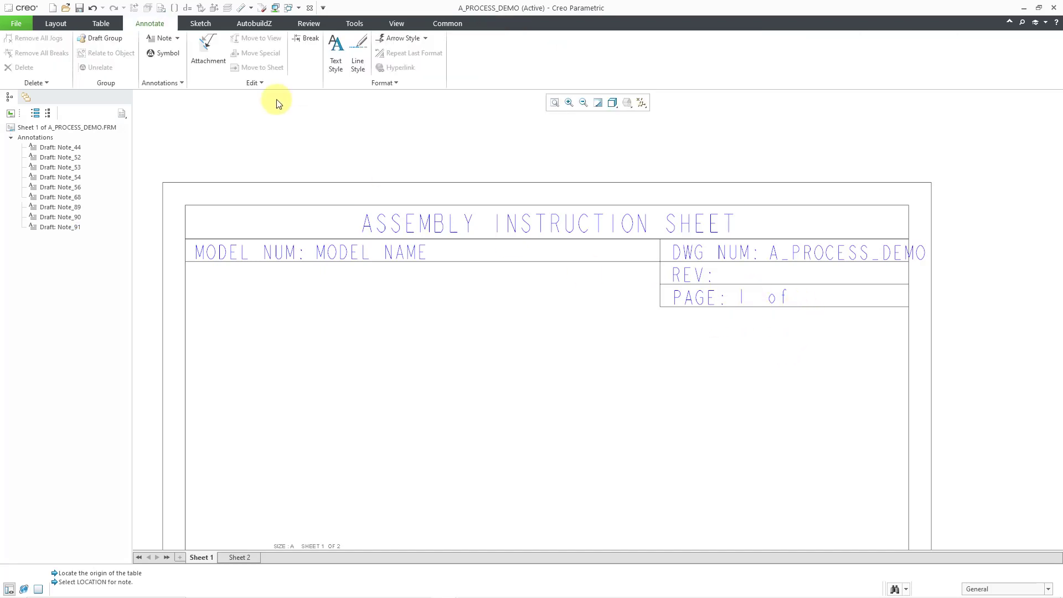
- Add a &TOTAL_SHEETS note after 'of' and align the resulting 2 in line
{"action": "left_click", "coordinate": [162, 38]}
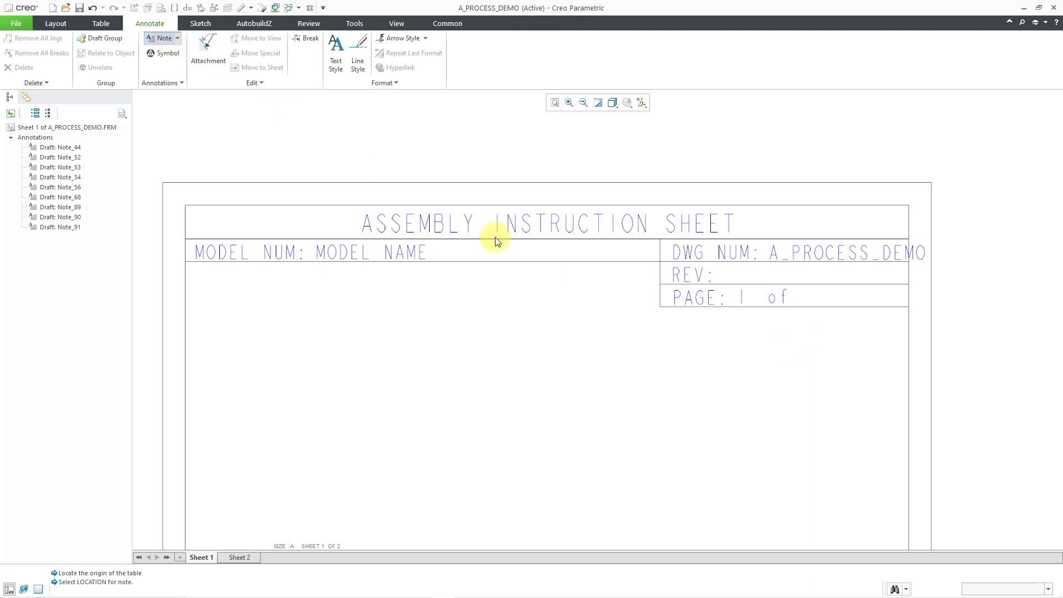
{"action": "left_click", "coordinate": [801, 298]}
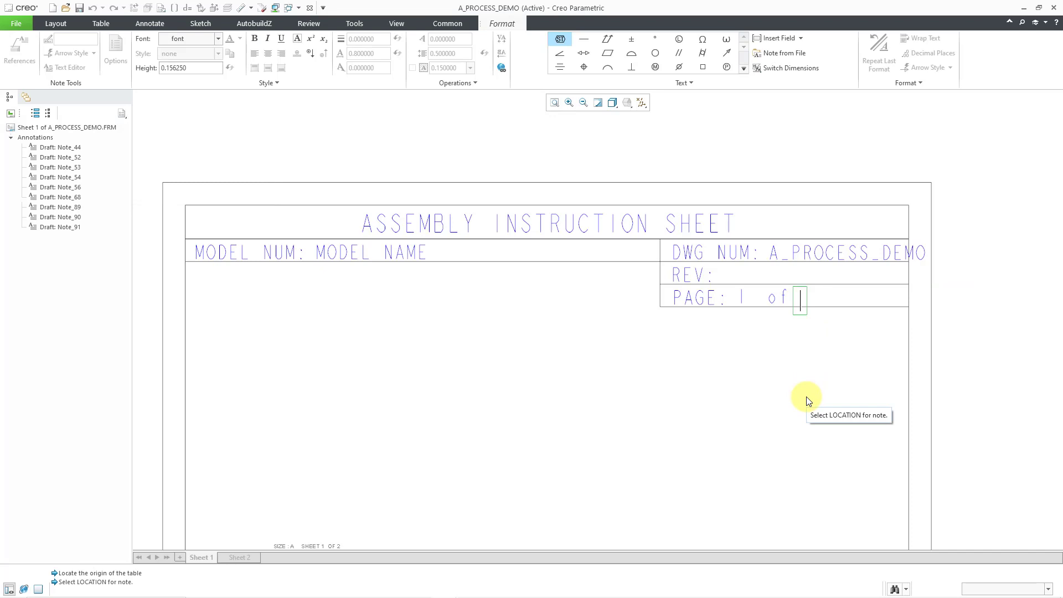
{"action": "type", "text": "&TOTAL_SHEETS"}
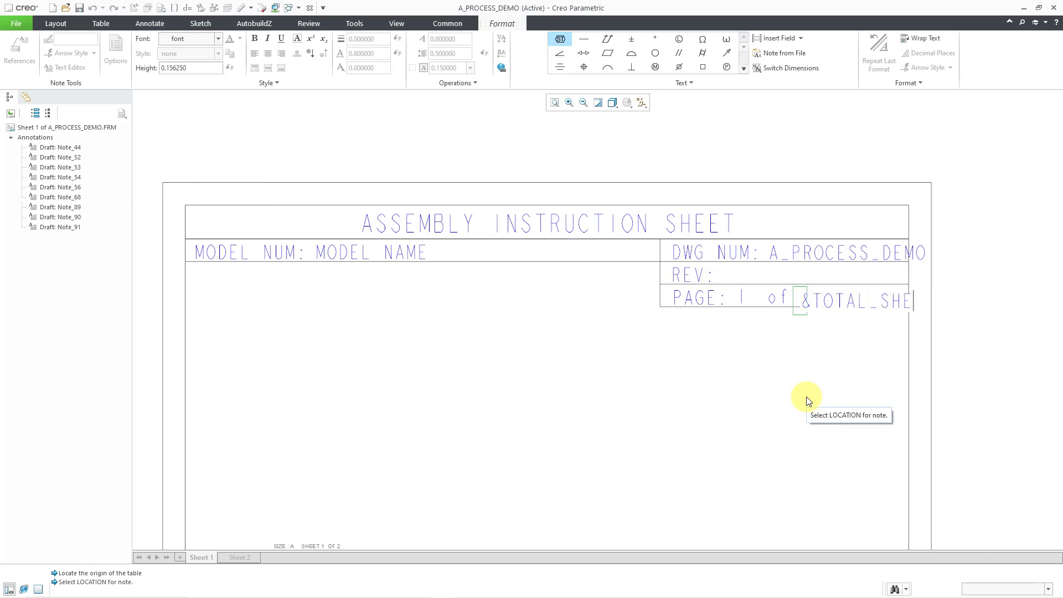
{"action": "left_click", "coordinate": [807, 396]}
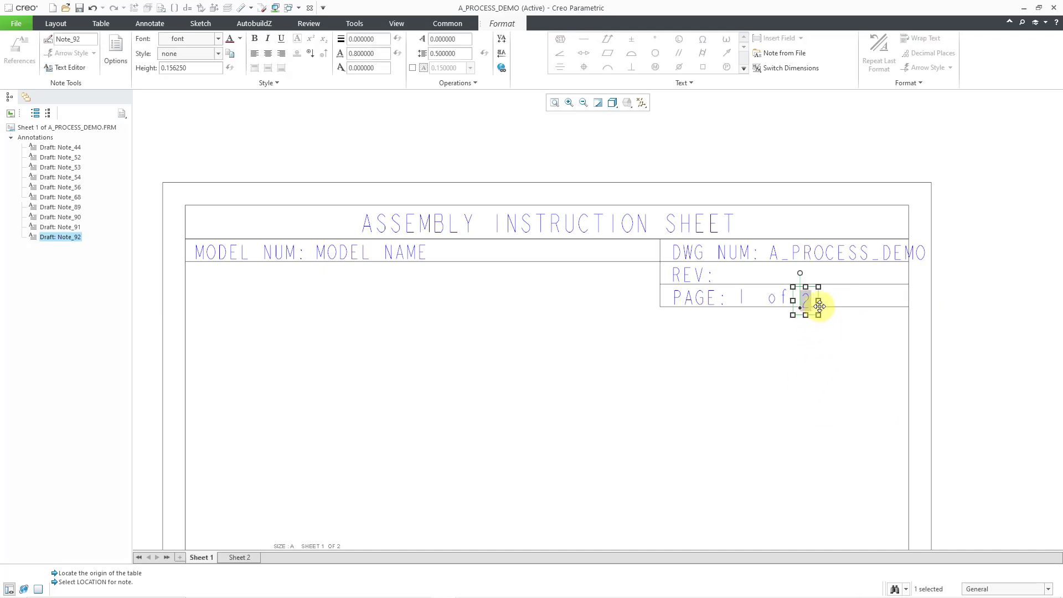
{"action": "left_click_drag", "start_coordinate": [819, 308], "coordinate": [825, 302]}
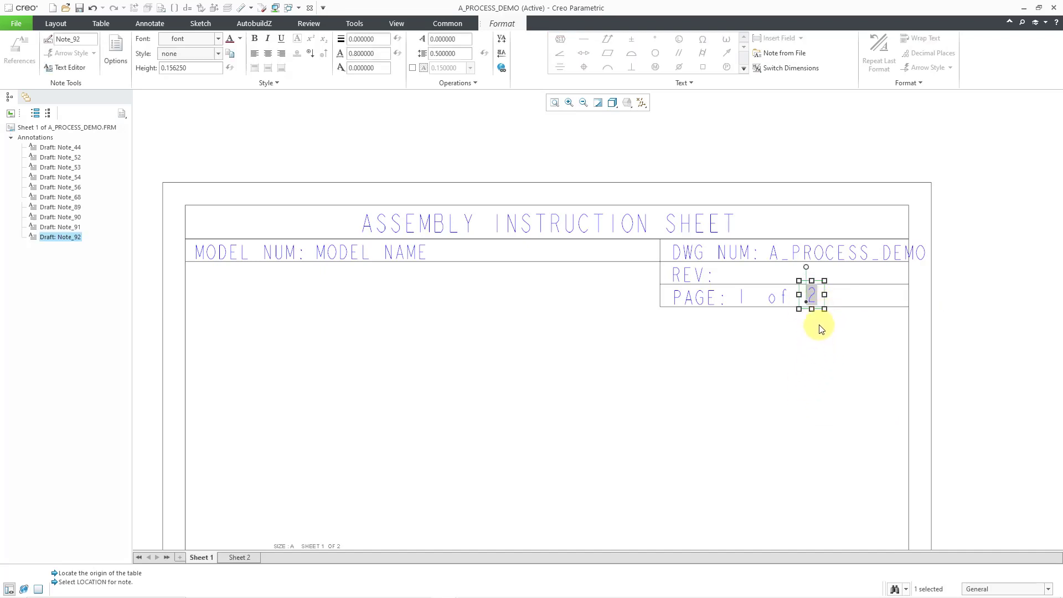
{"action": "left_click", "coordinate": [820, 363]}
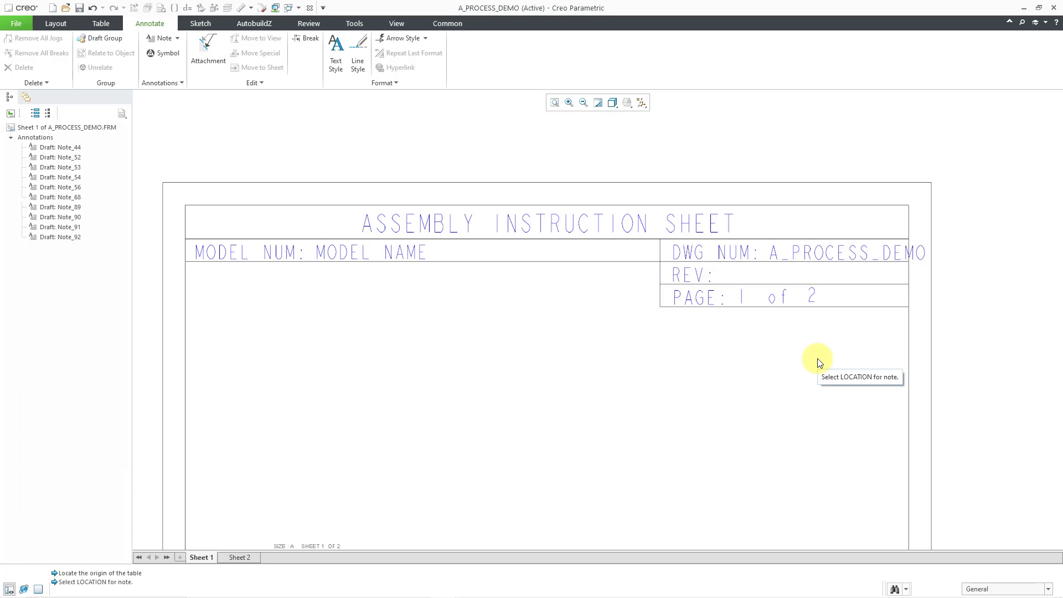
- Insert a 6-column by 3-row table with its origin just below the title block
{"action": "left_click", "coordinate": [109, 25]}
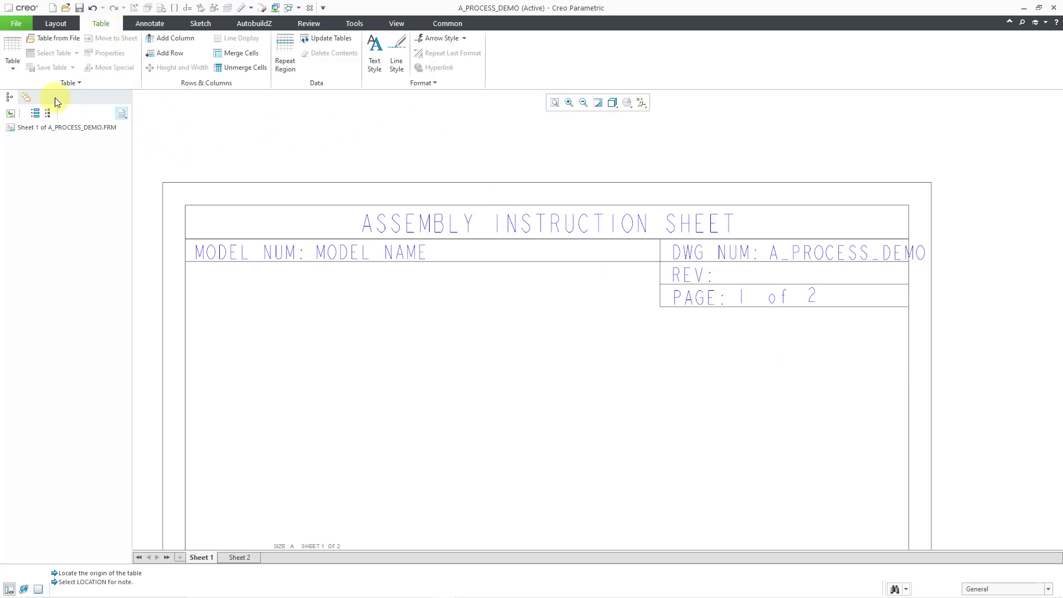
{"action": "left_click", "coordinate": [13, 68]}
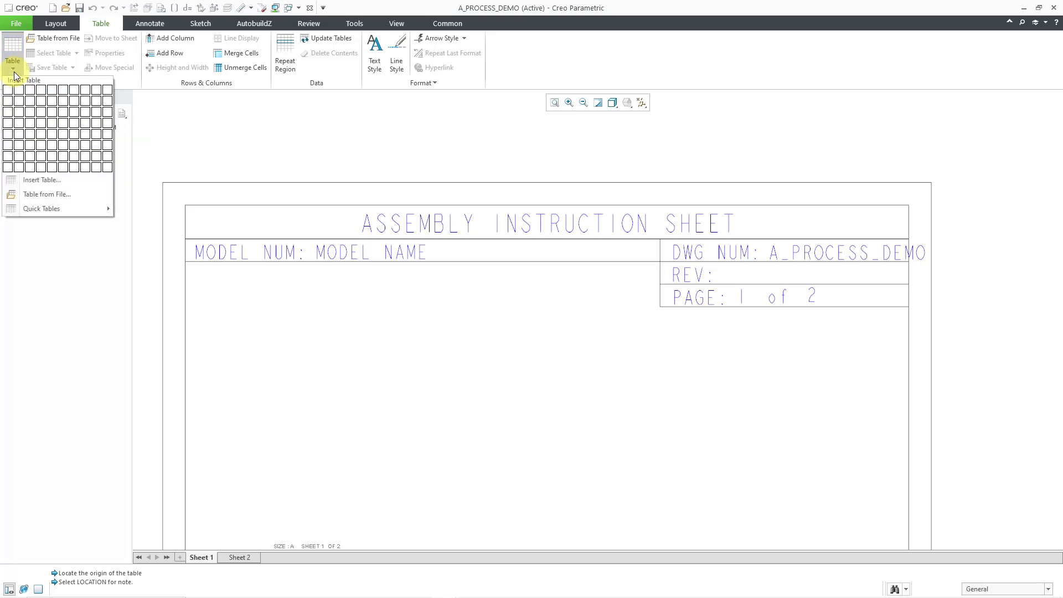
{"action": "left_click", "coordinate": [64, 116]}
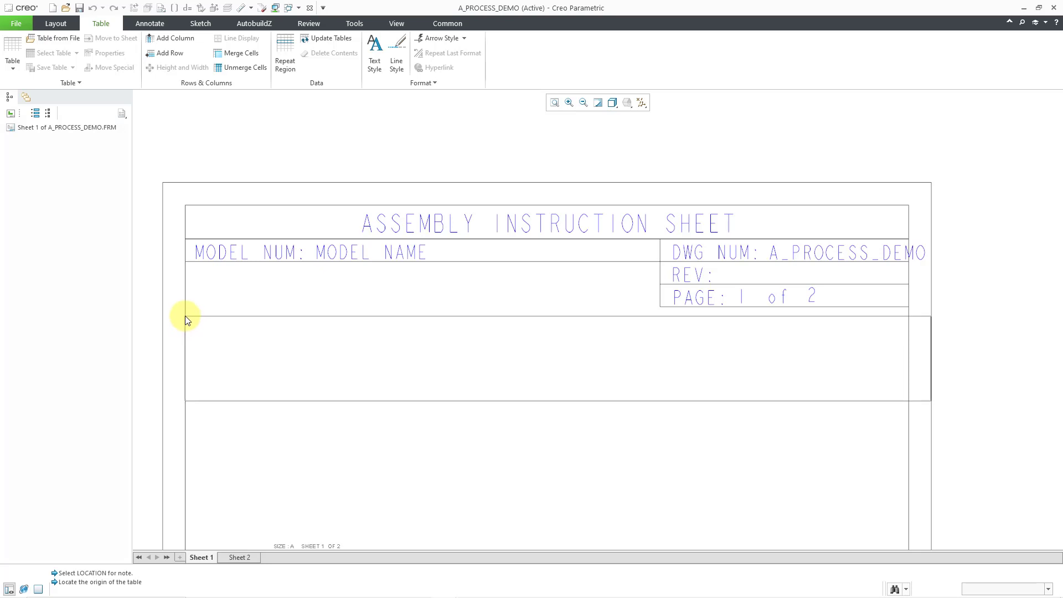
{"action": "left_click", "coordinate": [185, 316]}
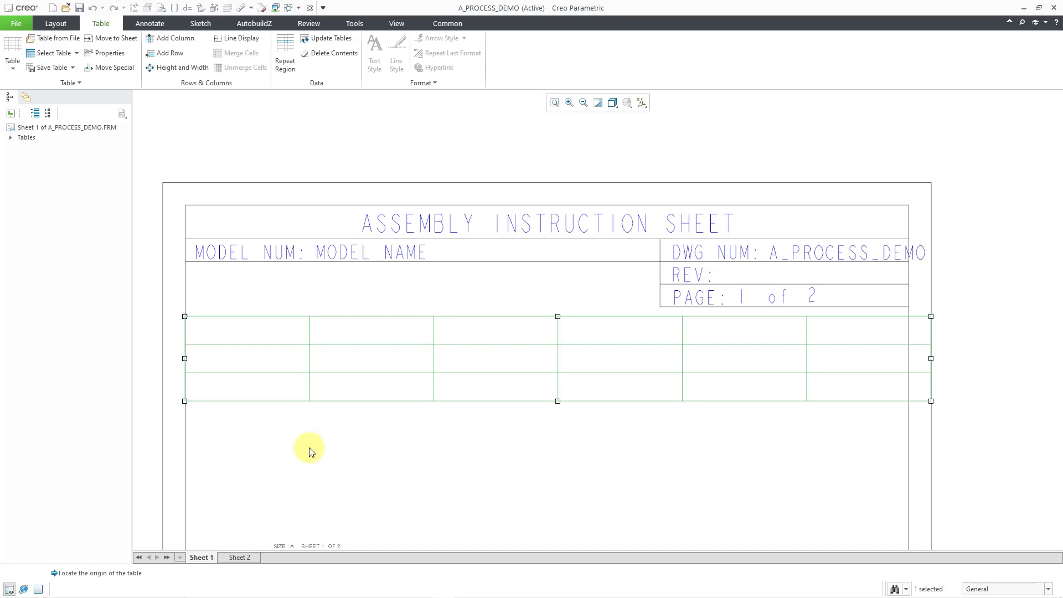
{"action": "left_click", "coordinate": [326, 462]}
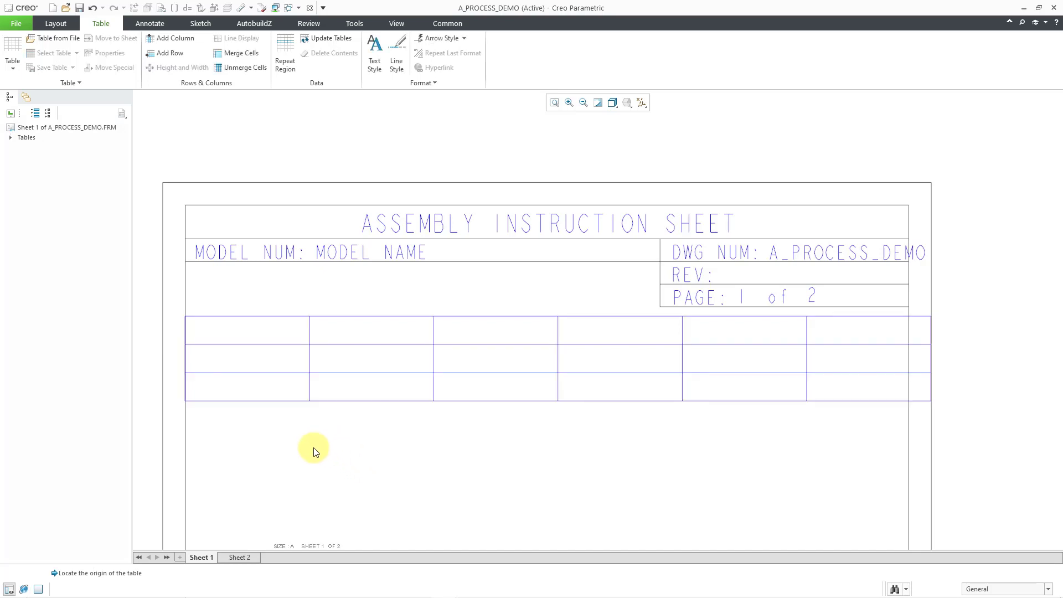
- Set the table's first column width to 4 characters
{"action": "right_click", "coordinate": [263, 330]}
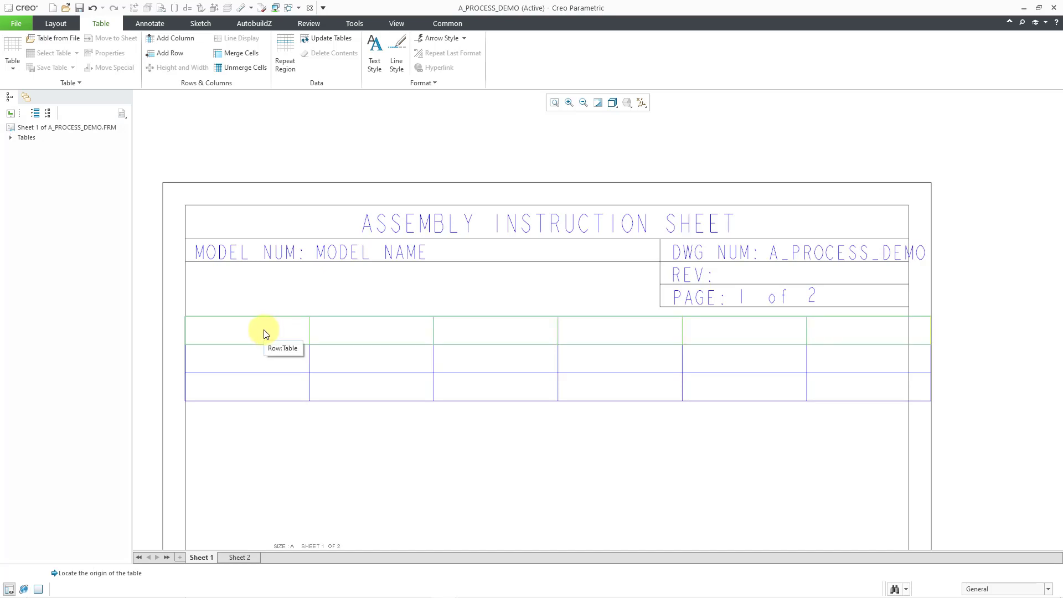
{"action": "right_click", "coordinate": [263, 330]}
{"action": "left_click", "coordinate": [264, 330]}
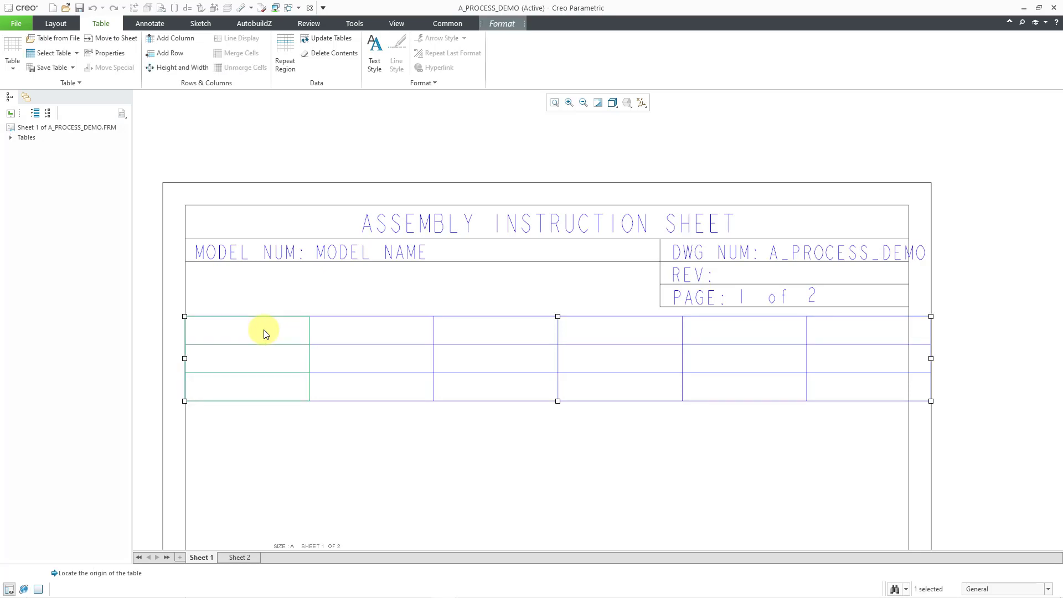
{"action": "right_click", "coordinate": [265, 334]}
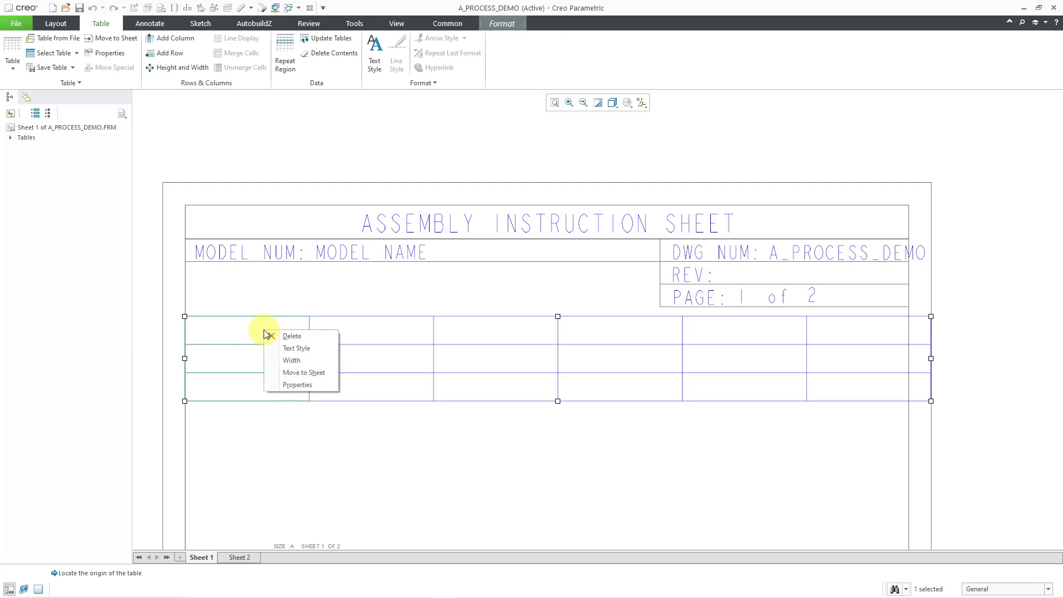
{"action": "left_click", "coordinate": [289, 361]}
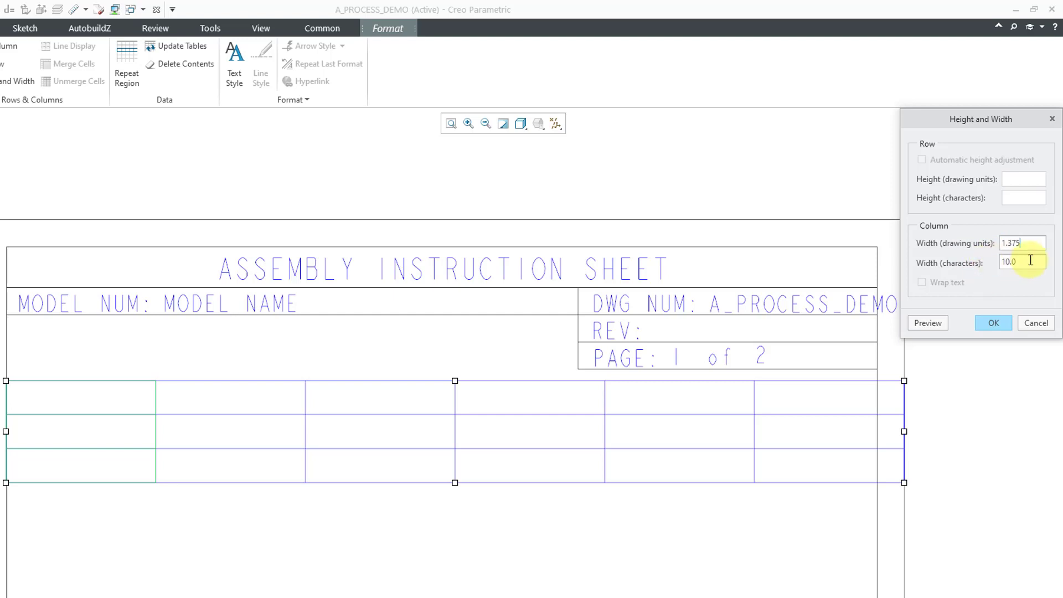
{"action": "left_click_drag", "start_coordinate": [1034, 261], "coordinate": [986, 260]}
{"action": "type", "text": "4"}
{"action": "left_click", "coordinate": [999, 325]}
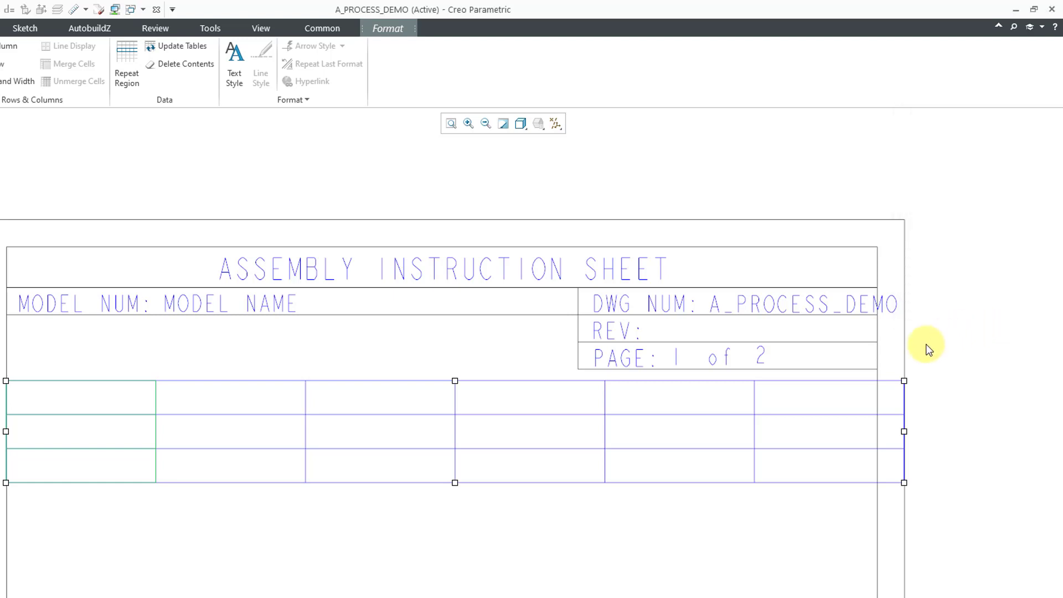
{"action": "left_click", "coordinate": [446, 508]}
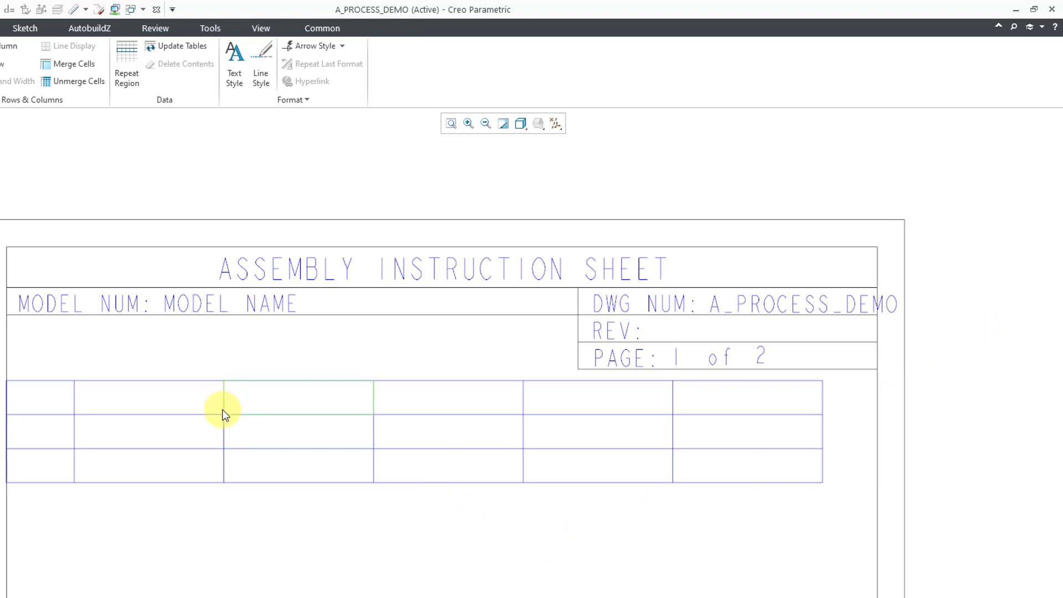
- Widen the table's second column to 30 characters
{"action": "right_click", "coordinate": [174, 400]}
{"action": "right_click", "coordinate": [175, 400]}
{"action": "left_click", "coordinate": [175, 400]}
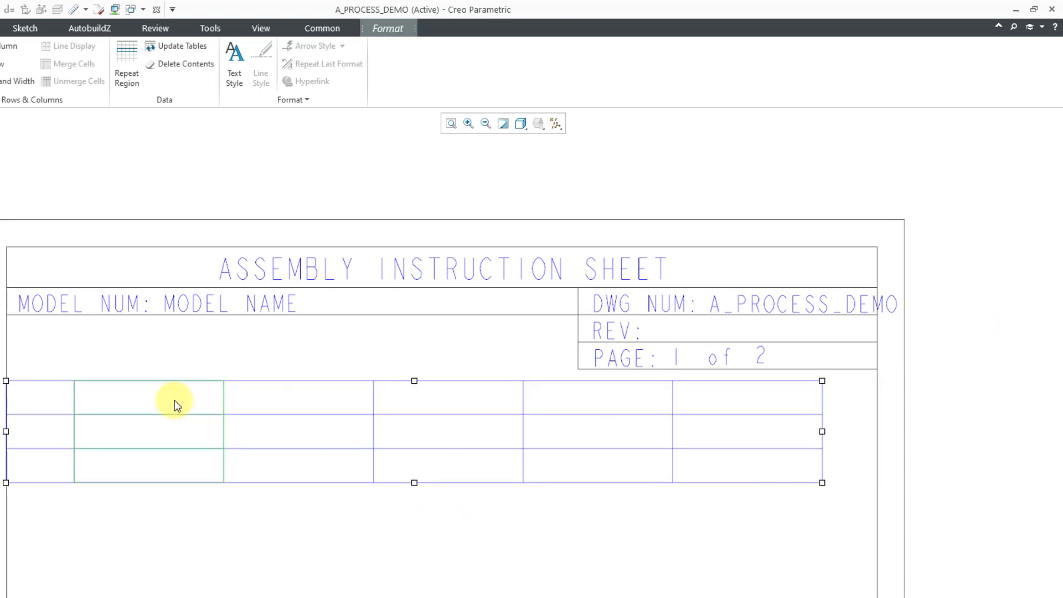
{"action": "right_click", "coordinate": [174, 400]}
{"action": "left_click", "coordinate": [208, 433]}
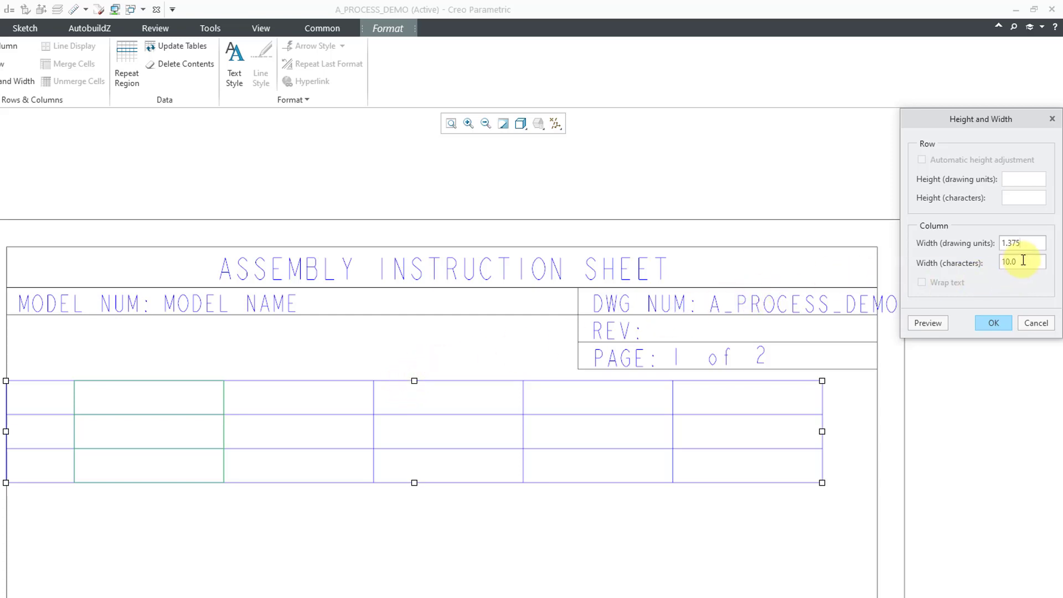
{"action": "left_click_drag", "start_coordinate": [1023, 260], "coordinate": [977, 262]}
{"action": "type", "text": "30"}
{"action": "left_click", "coordinate": [995, 323]}
{"action": "left_click", "coordinate": [408, 471]}
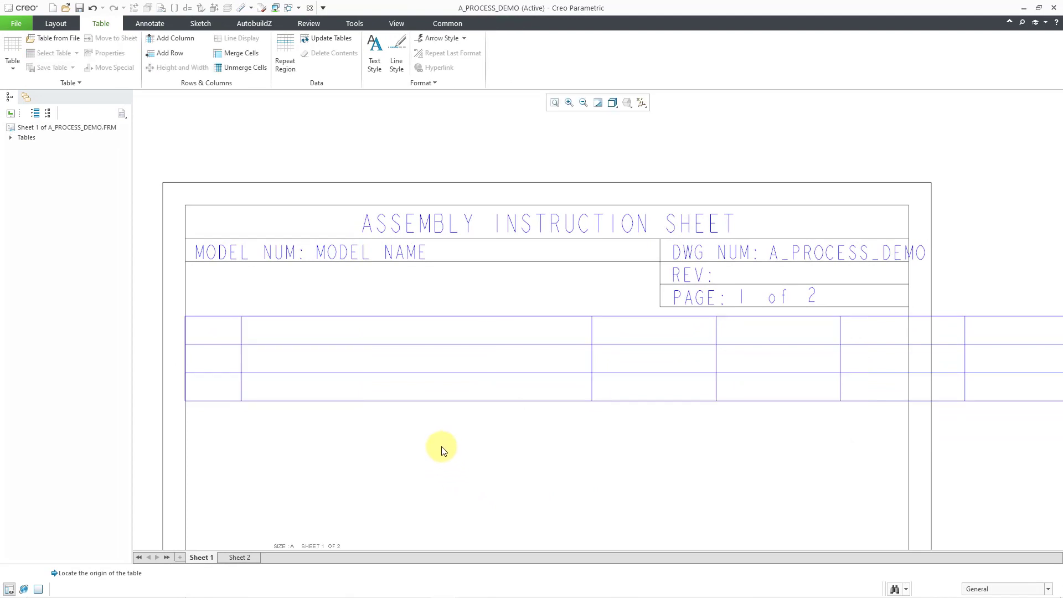
- Set columns 3 to 6 to widths of 12, 3, 4 and 4 characters
{"action": "scroll", "coordinate": [221, 352], "scroll_direction": "down", "scroll_amount": 3}
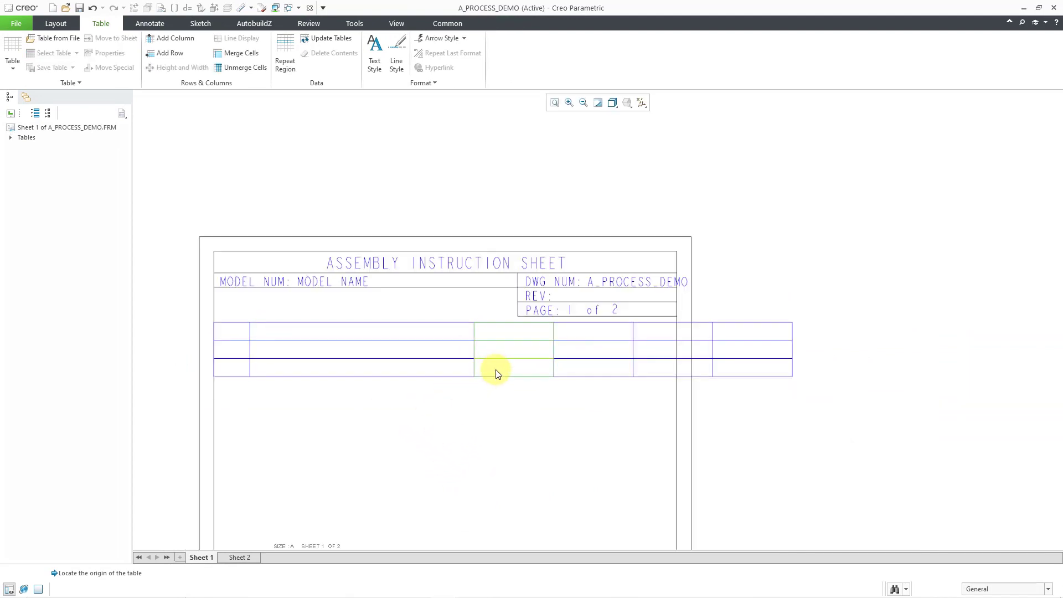
{"action": "left_click", "coordinate": [502, 333]}
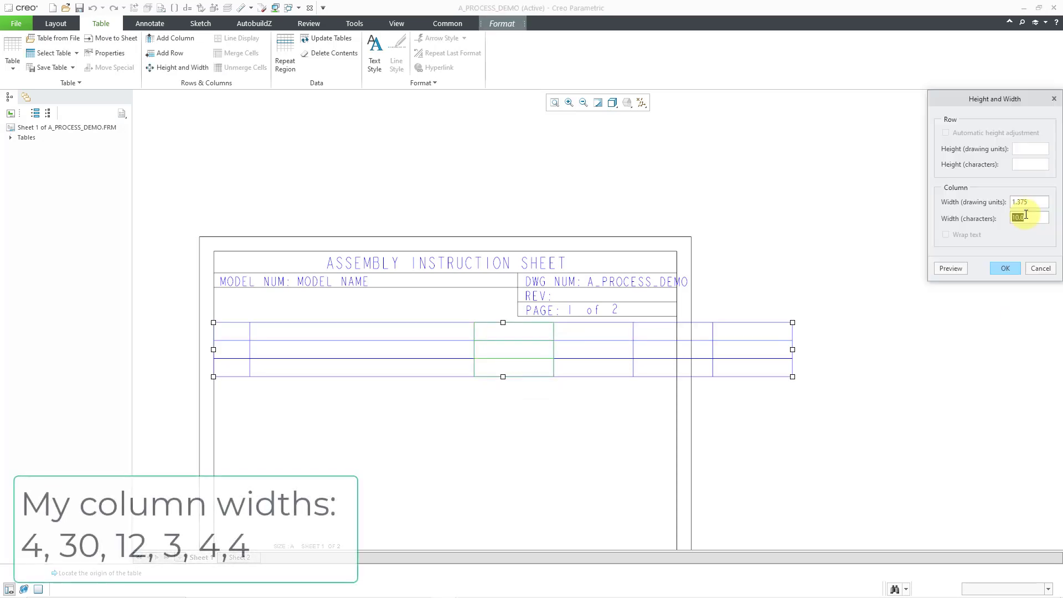
{"action": "type", "text": "12"}
{"action": "key", "text": "Return"}
{"action": "left_click", "coordinate": [589, 328]}
{"action": "type", "text": "3"}
{"action": "key", "text": "Return"}
{"action": "right_click", "coordinate": [637, 332]}
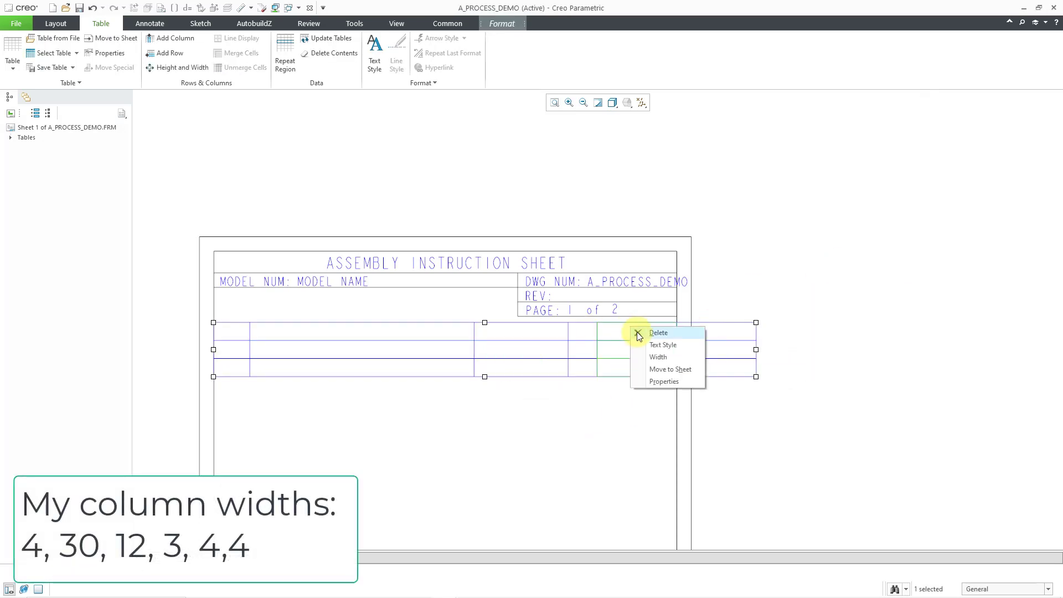
{"action": "left_click", "coordinate": [654, 338]}
{"action": "type", "text": "4"}
{"action": "key", "text": "Return"}
{"action": "type", "text": "4"}
{"action": "key", "text": "Return"}
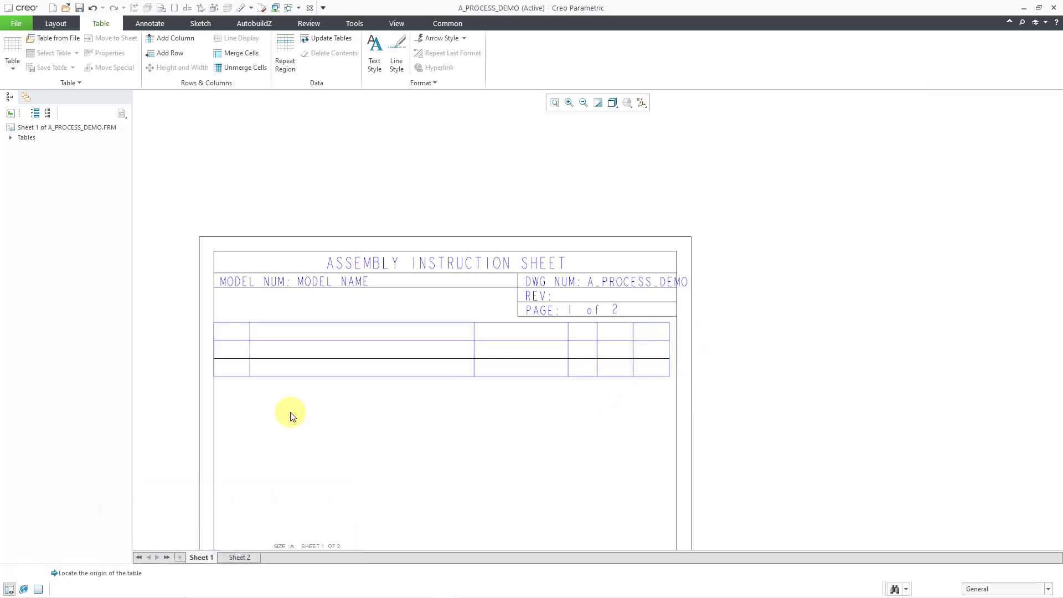
- Shift the table so it lines up under the title block
{"action": "left_click", "coordinate": [380, 379]}
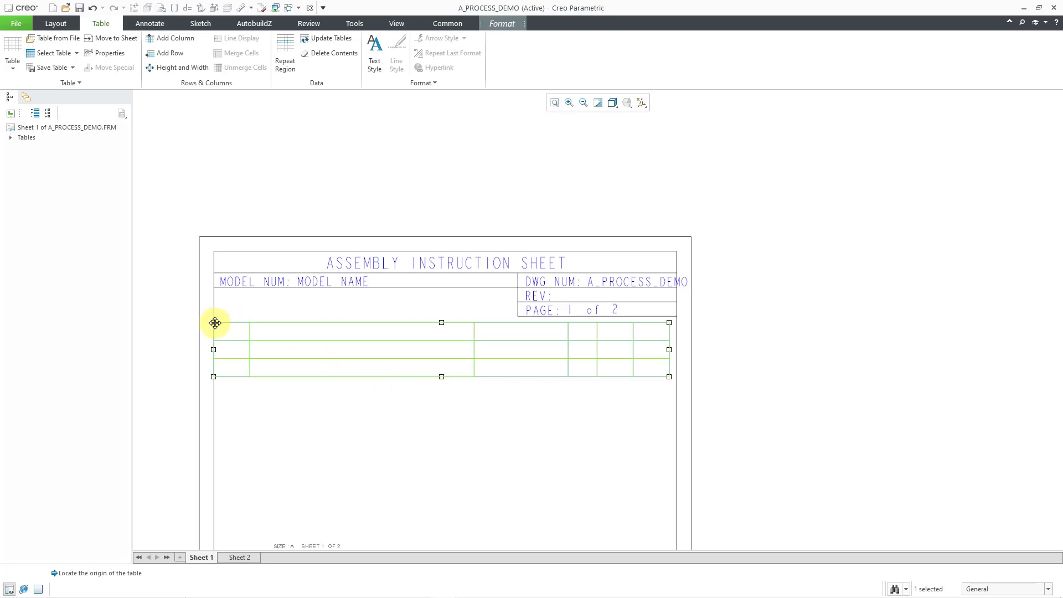
{"action": "left_click_drag", "start_coordinate": [213, 322], "coordinate": [218, 318]}
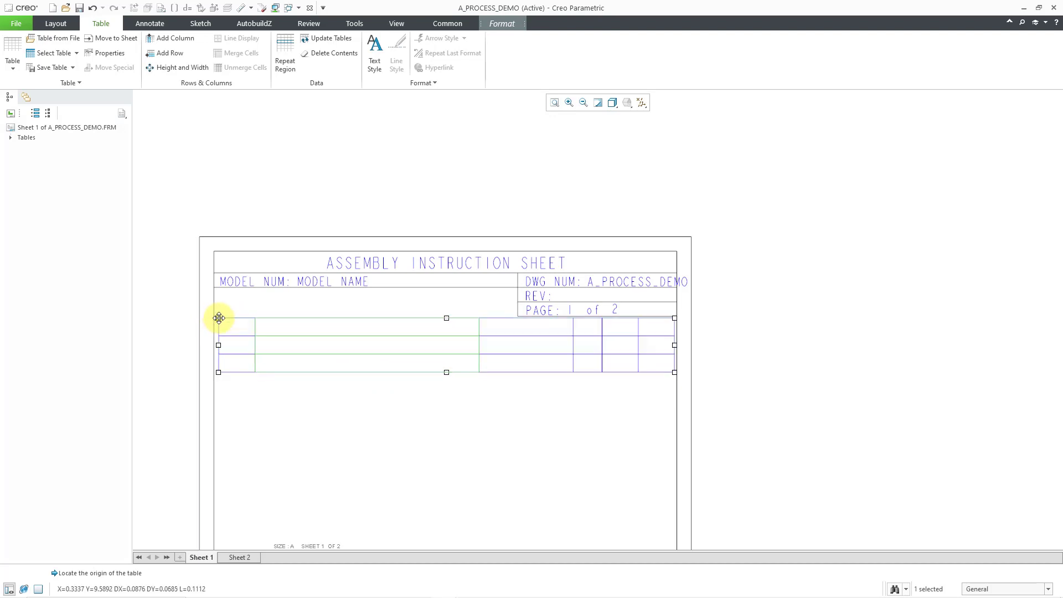
{"action": "left_click", "coordinate": [314, 412]}
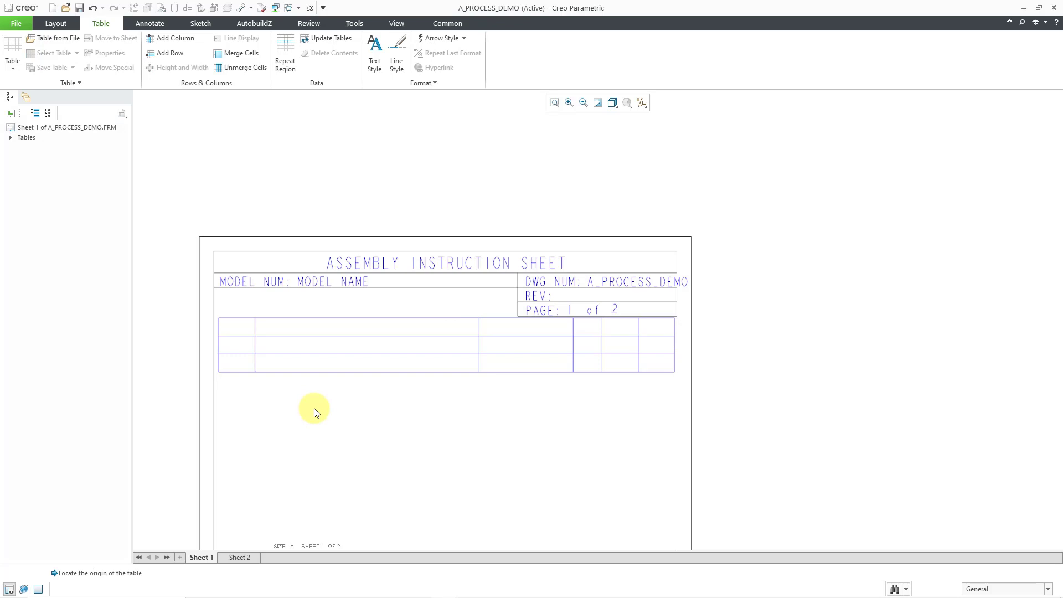
- Label the first three header cells STEP, DESCRIPTION and PART NUMBER
{"action": "double_click", "coordinate": [241, 331]}
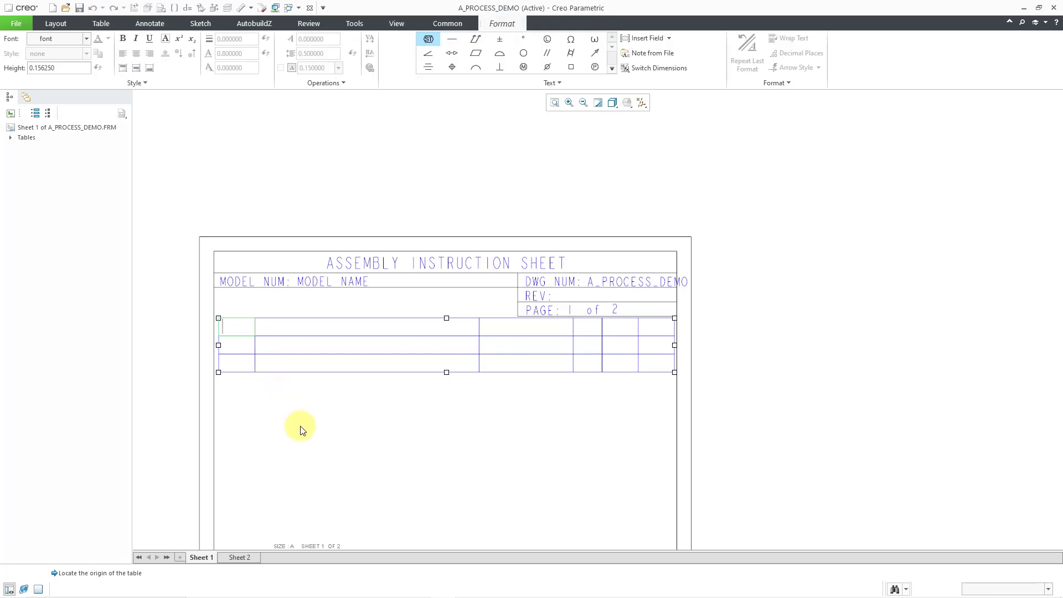
{"action": "type", "text": "STEP"}
{"action": "double_click", "coordinate": [330, 330]}
{"action": "type", "text": "DE"}
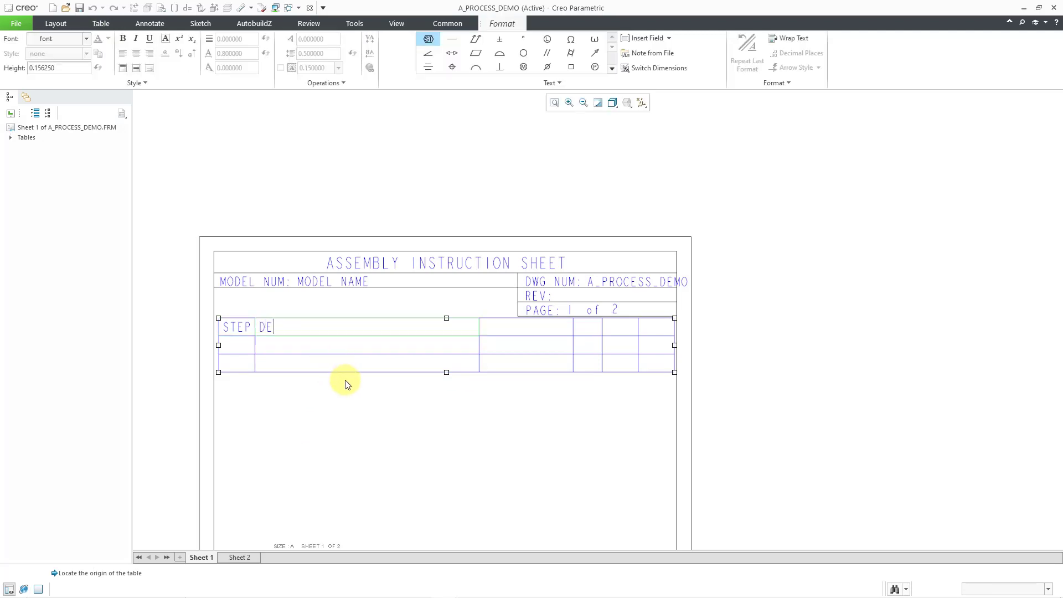
{"action": "type", "text": "SCRIPTION"}
{"action": "double_click", "coordinate": [513, 330]}
{"action": "double_click", "coordinate": [513, 330]}
{"action": "type", "text": "PART NUMBER"}
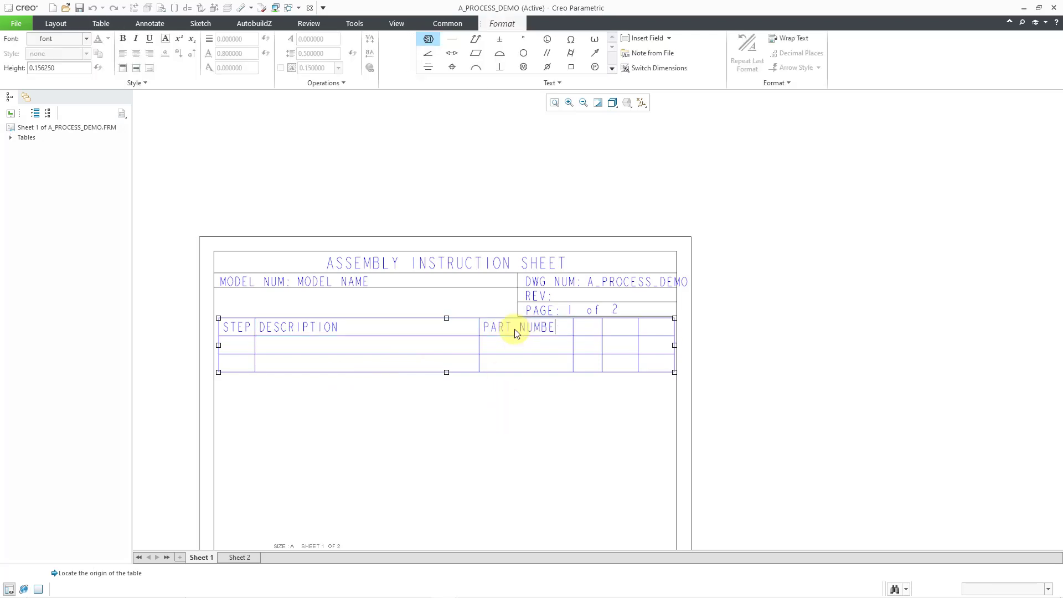
{"action": "left_click", "coordinate": [546, 412]}
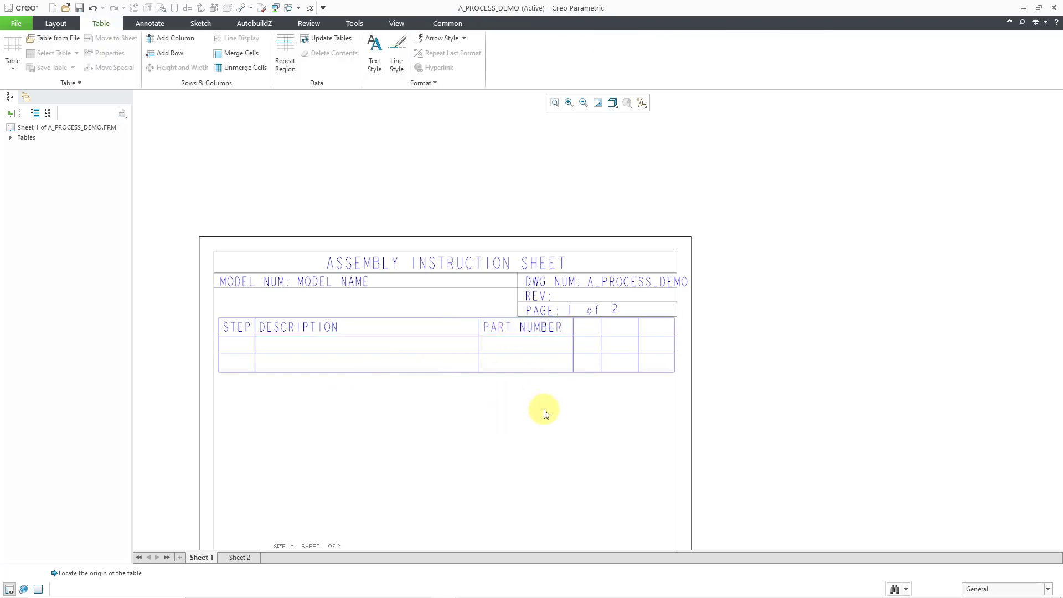
- Label the remaining header cells QTY, TIME and COST
{"action": "double_click", "coordinate": [592, 330]}
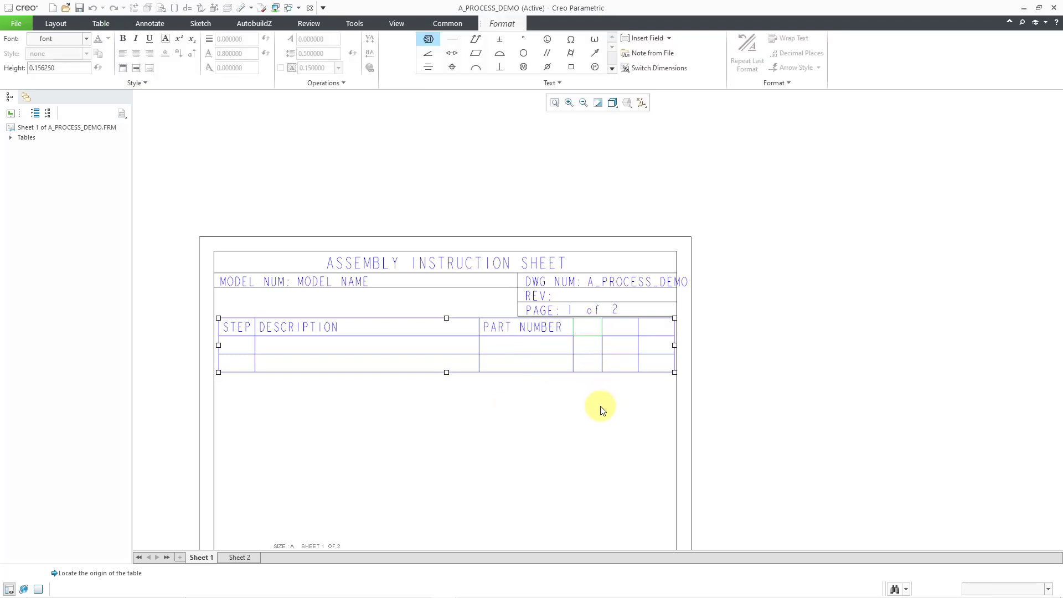
{"action": "type", "text": "QTY"}
{"action": "left_click", "coordinate": [612, 404]}
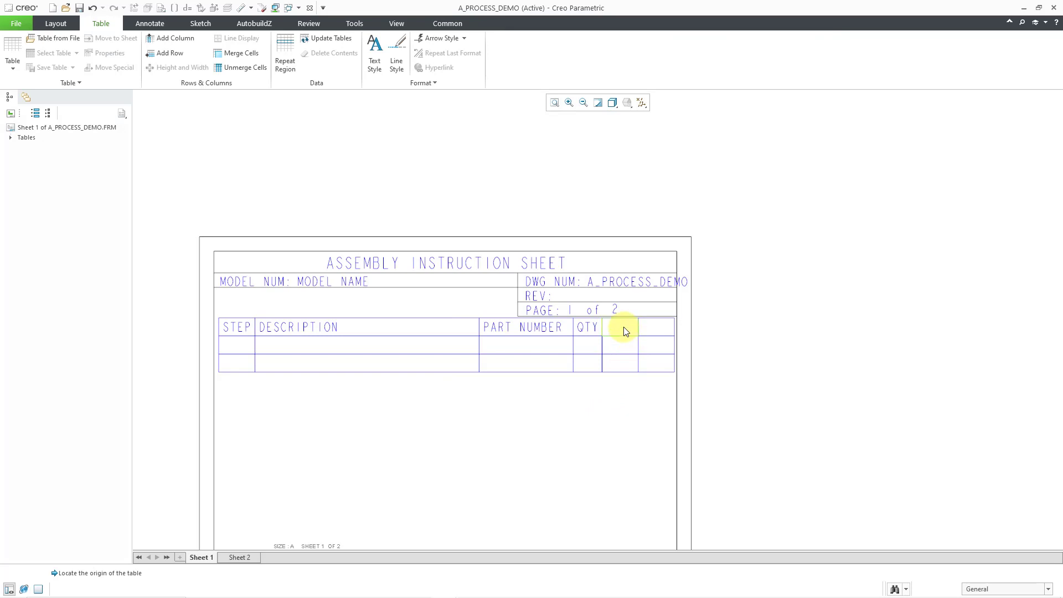
{"action": "double_click", "coordinate": [624, 329]}
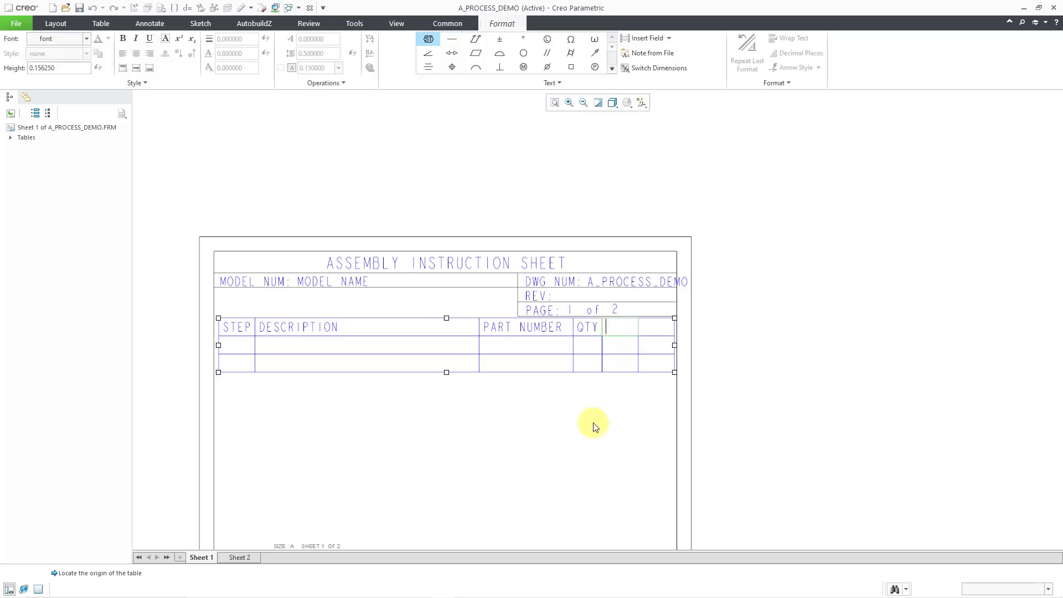
{"action": "type", "text": "TIME"}
{"action": "left_click", "coordinate": [614, 474]}
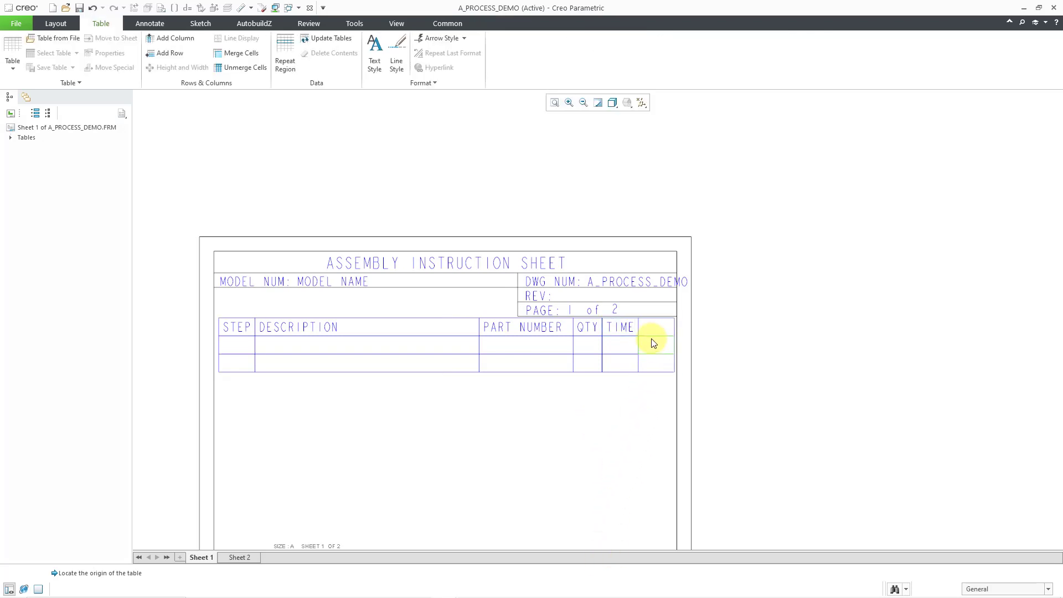
{"action": "double_click", "coordinate": [647, 329]}
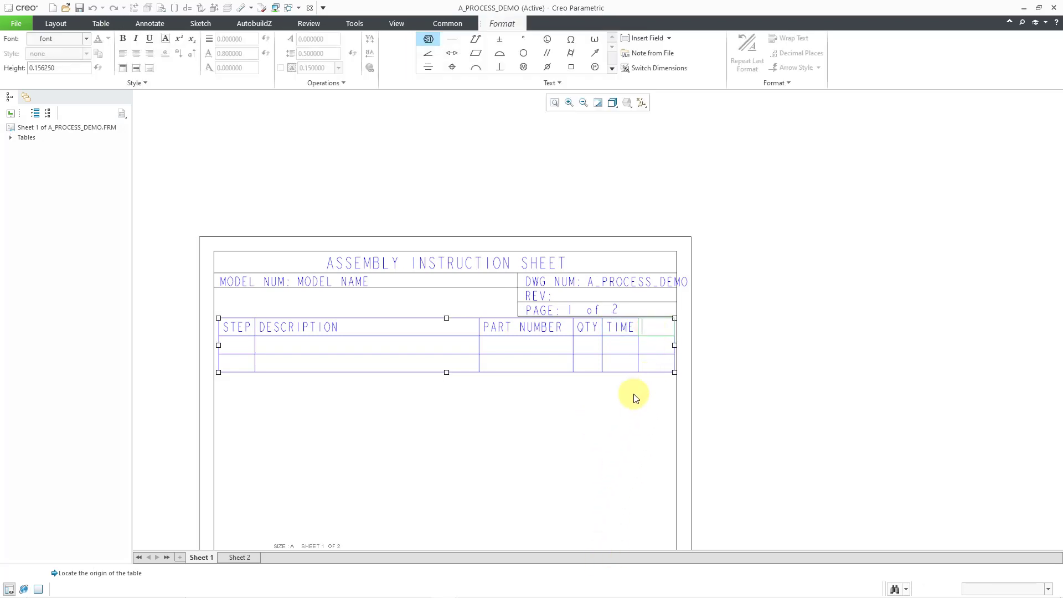
{"action": "type", "text": "COST"}
{"action": "left_click", "coordinate": [633, 397]}
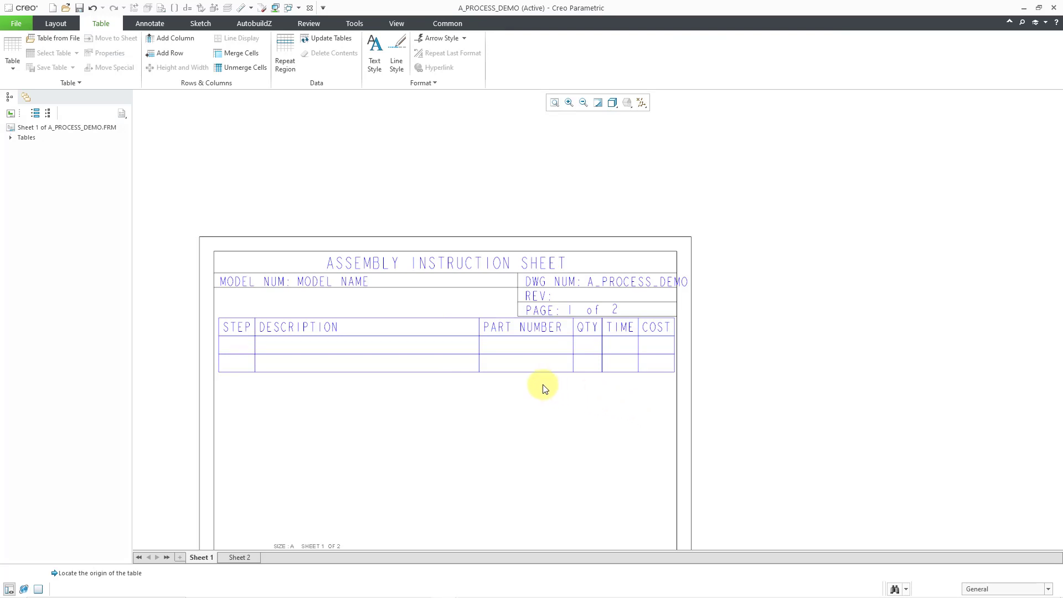
- Hide the navigator panel and centre the sheet view on the step table
{"action": "scroll", "coordinate": [488, 395], "scroll_direction": "up", "scroll_amount": 1}
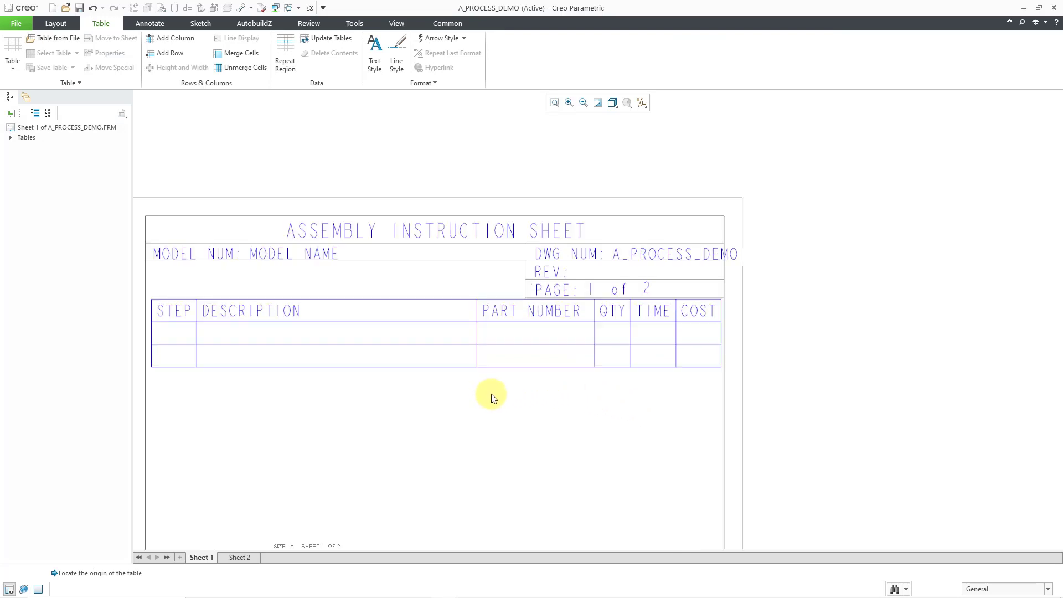
{"action": "middle_click_drag", "start_coordinate": [490, 395], "coordinate": [621, 383]}
{"action": "scroll", "coordinate": [619, 386], "scroll_direction": "up", "scroll_amount": 1}
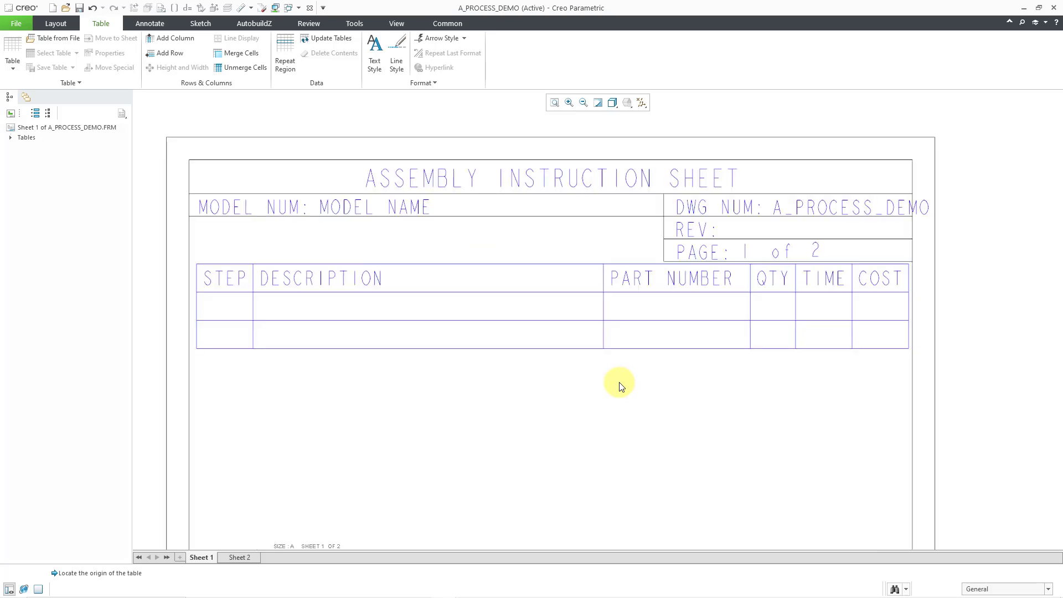
{"action": "left_click", "coordinate": [16, 587]}
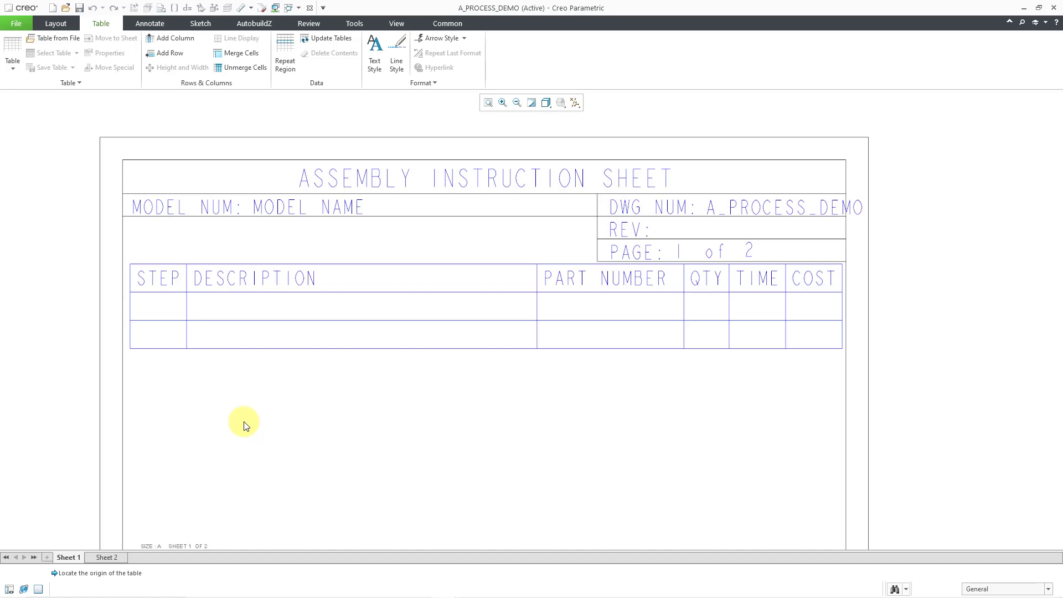
{"action": "middle_click_drag", "start_coordinate": [246, 426], "coordinate": [280, 432]}
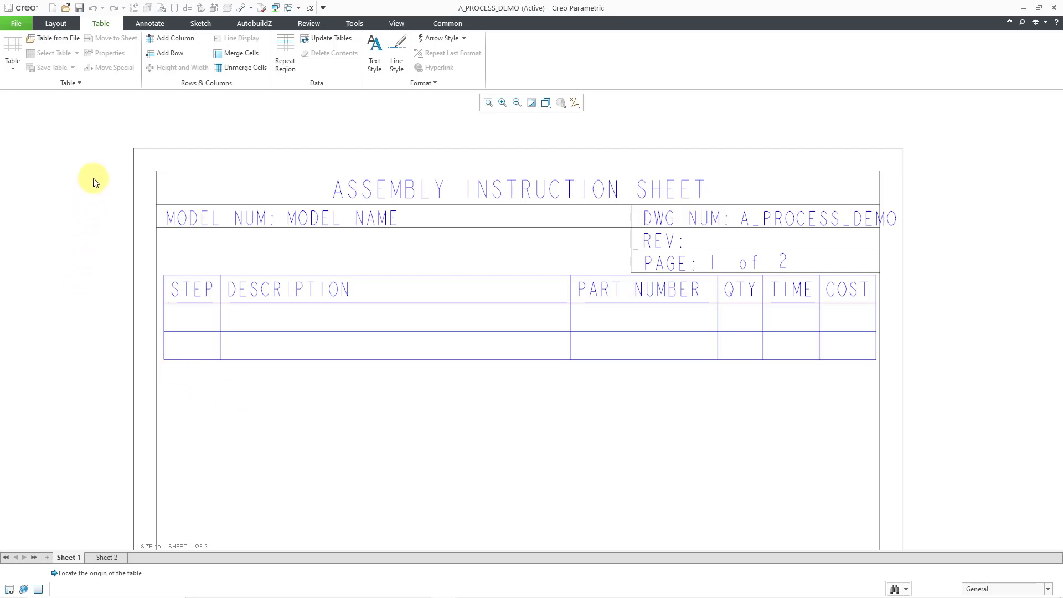
- Add a simple repeat region from the first data row's STEP cell to its COST cell
{"action": "left_click", "coordinate": [285, 69]}
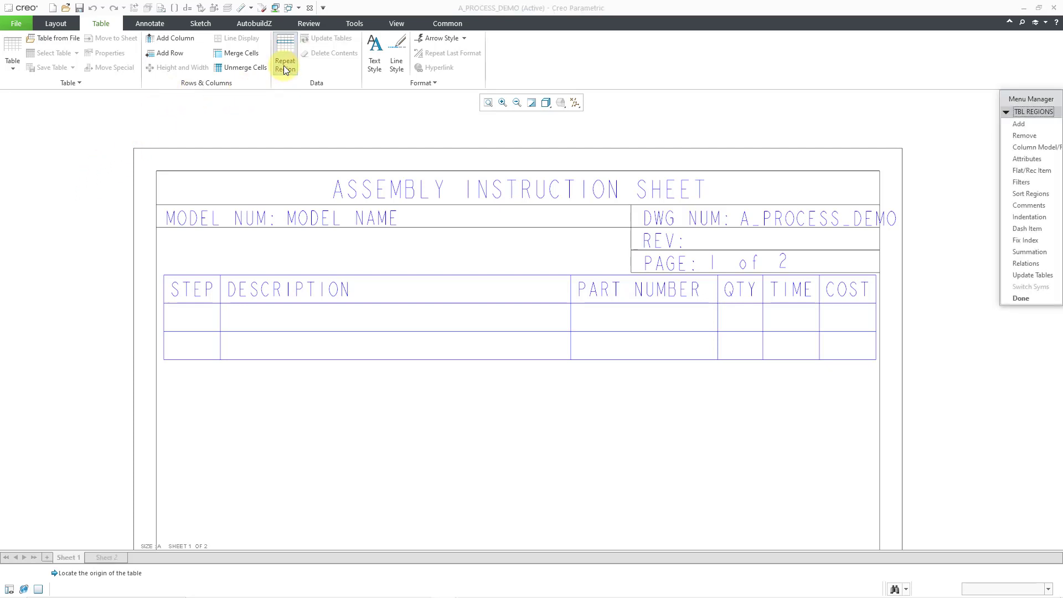
{"action": "left_click", "coordinate": [1013, 125]}
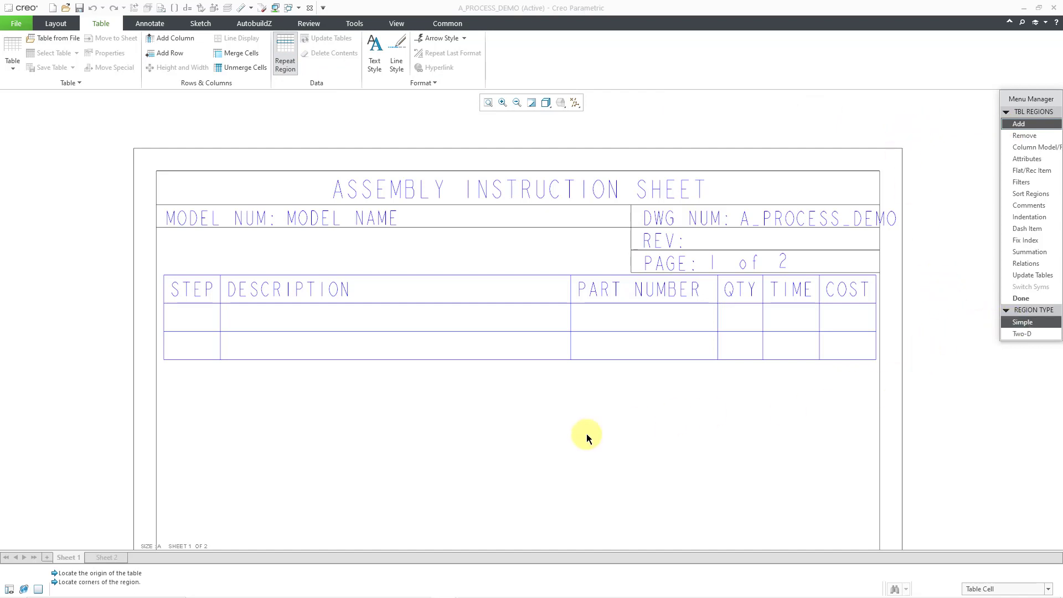
{"action": "left_click", "coordinate": [190, 315]}
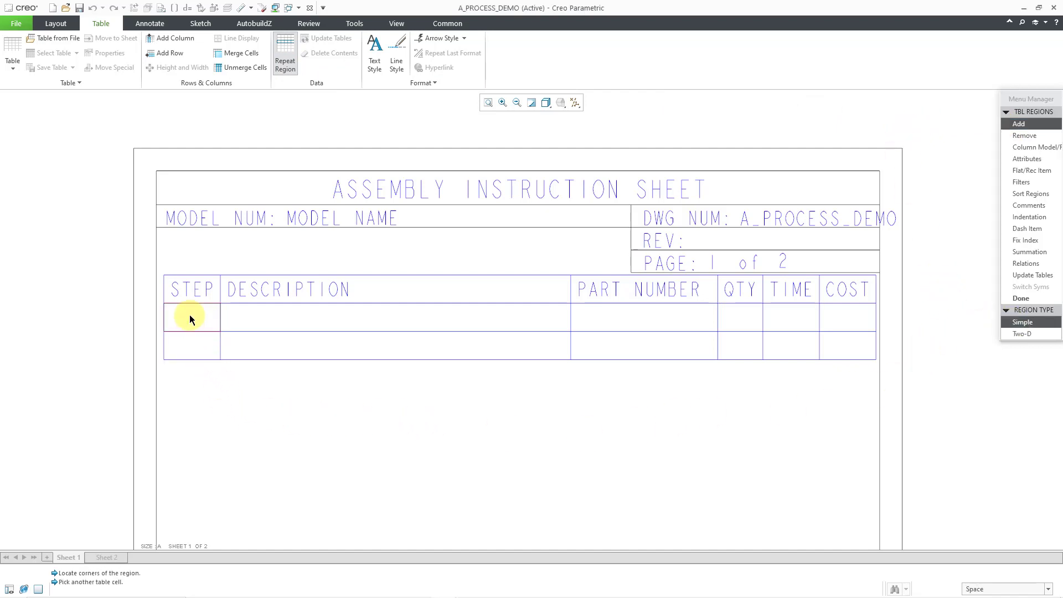
{"action": "left_click", "coordinate": [847, 316]}
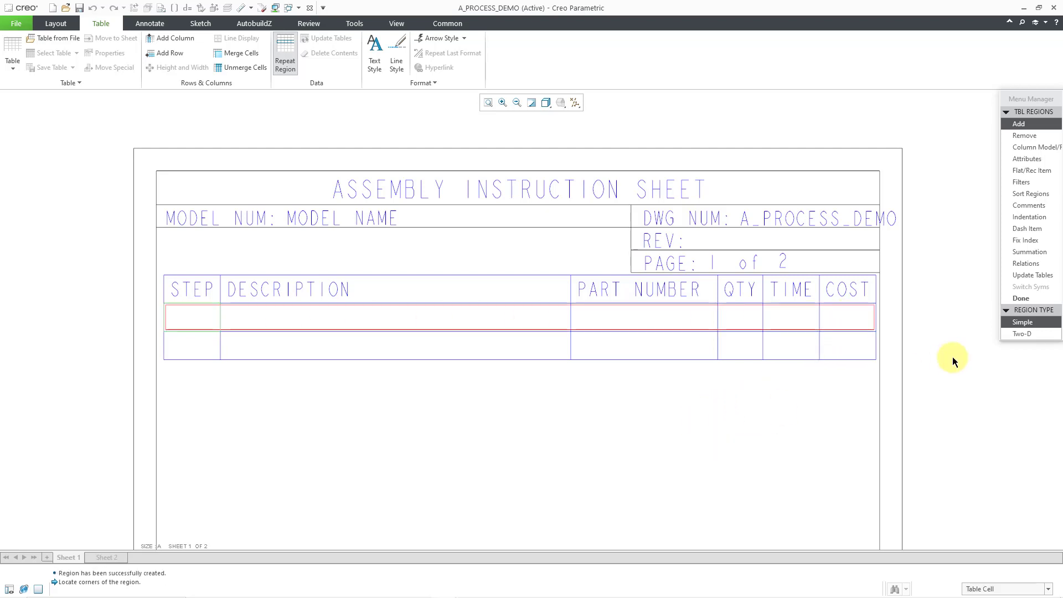
{"action": "left_click", "coordinate": [1032, 300]}
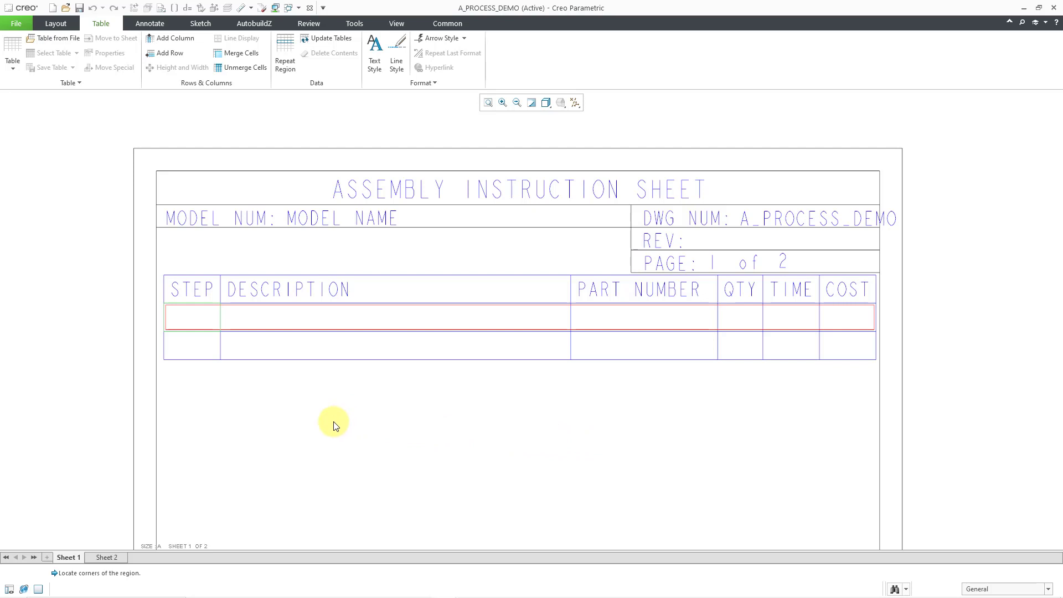
- Insert the &prs.step.number report parameter into the repeat-region STEP cell
{"action": "left_click", "coordinate": [194, 320]}
{"action": "left_click", "coordinate": [194, 320]}
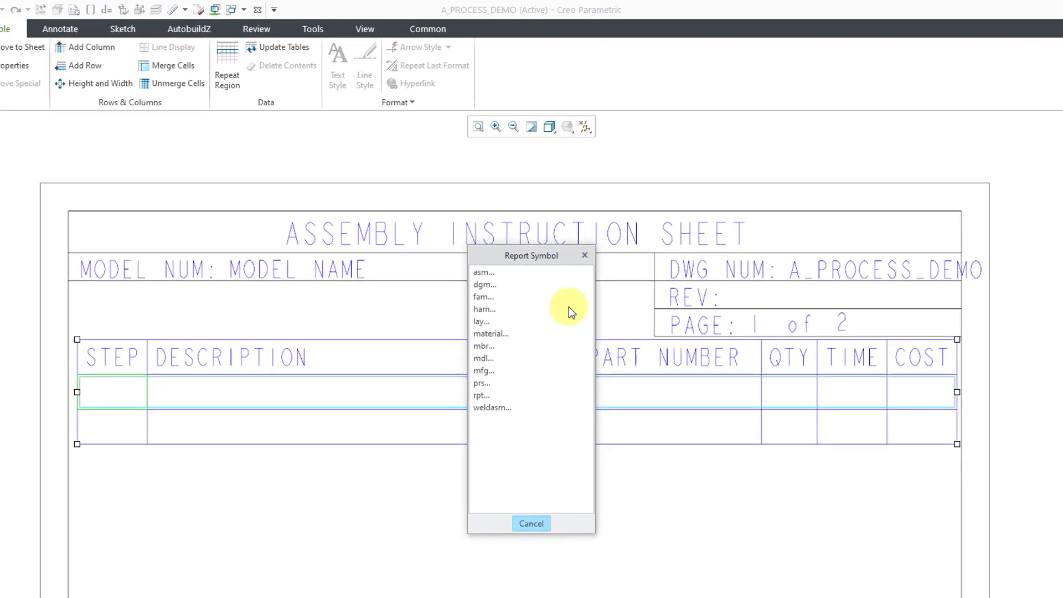
{"action": "left_click", "coordinate": [481, 384]}
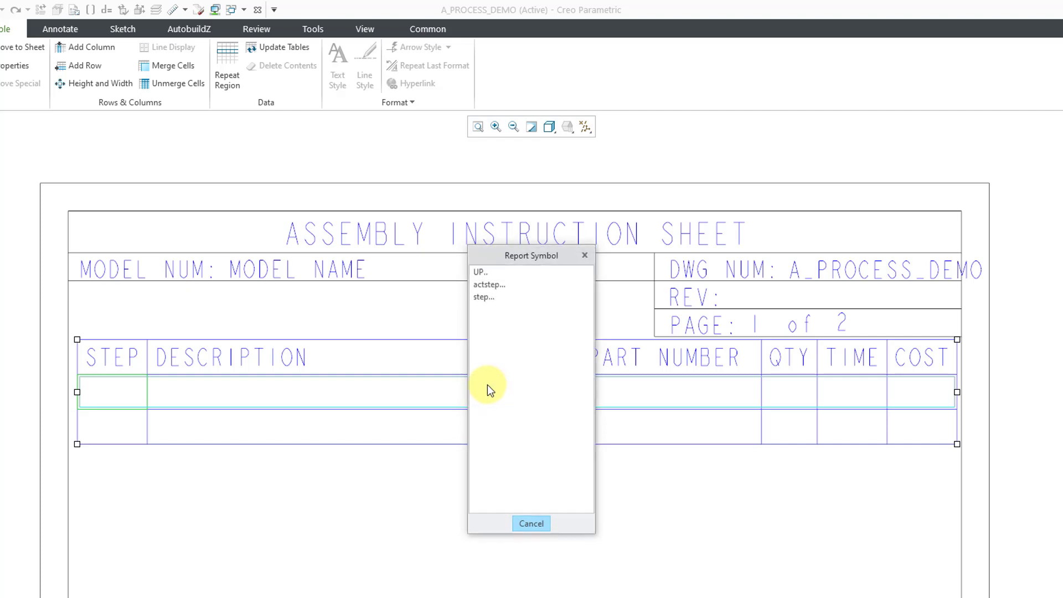
{"action": "left_click", "coordinate": [484, 298]}
{"action": "left_click", "coordinate": [487, 333]}
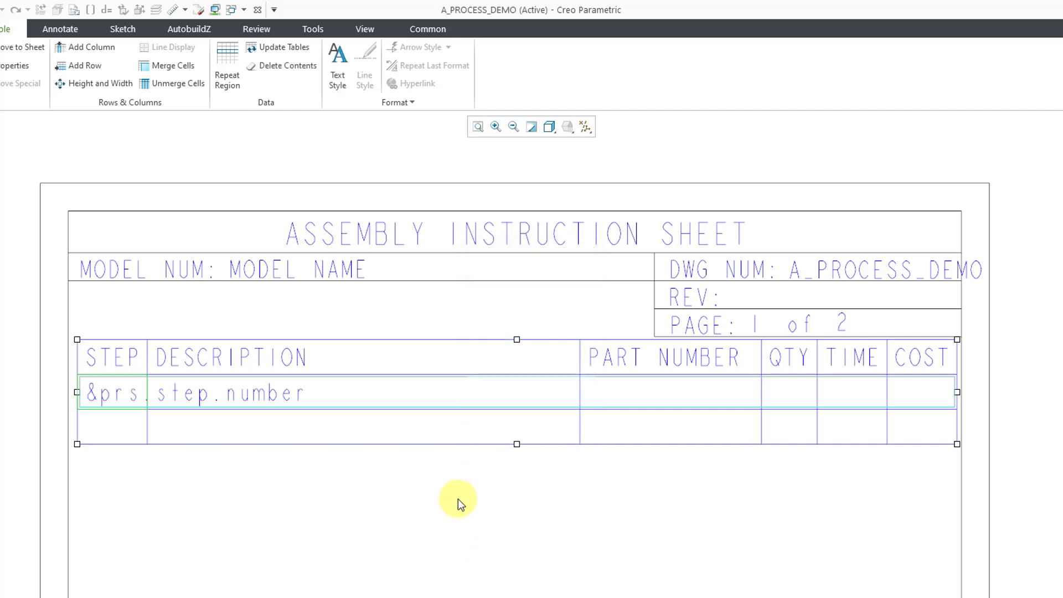
- Select the repeat-region DESCRIPTION cell
{"action": "left_click", "coordinate": [415, 529]}
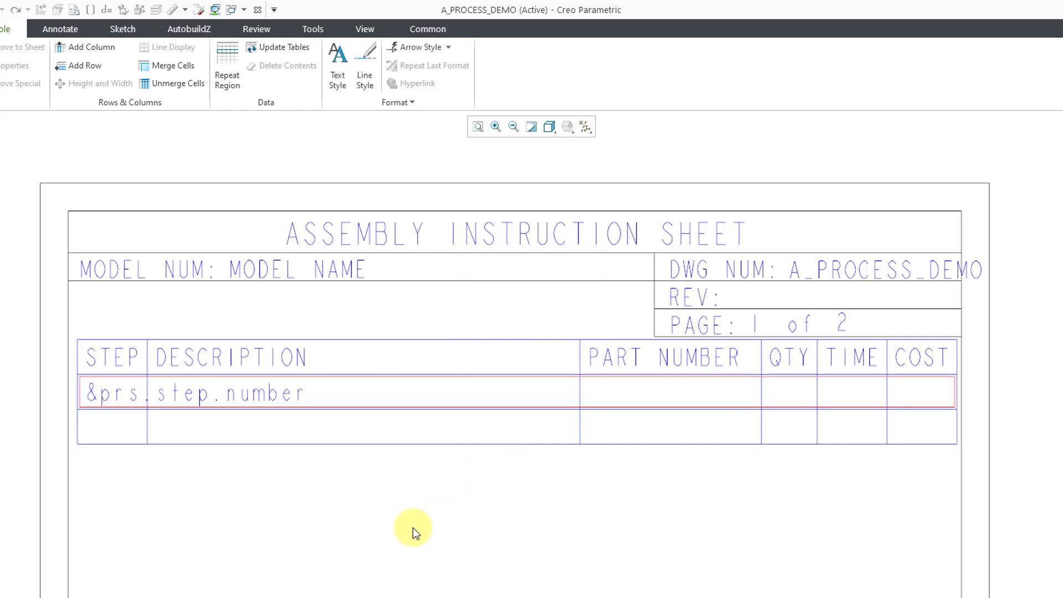
{"action": "left_click", "coordinate": [407, 393]}
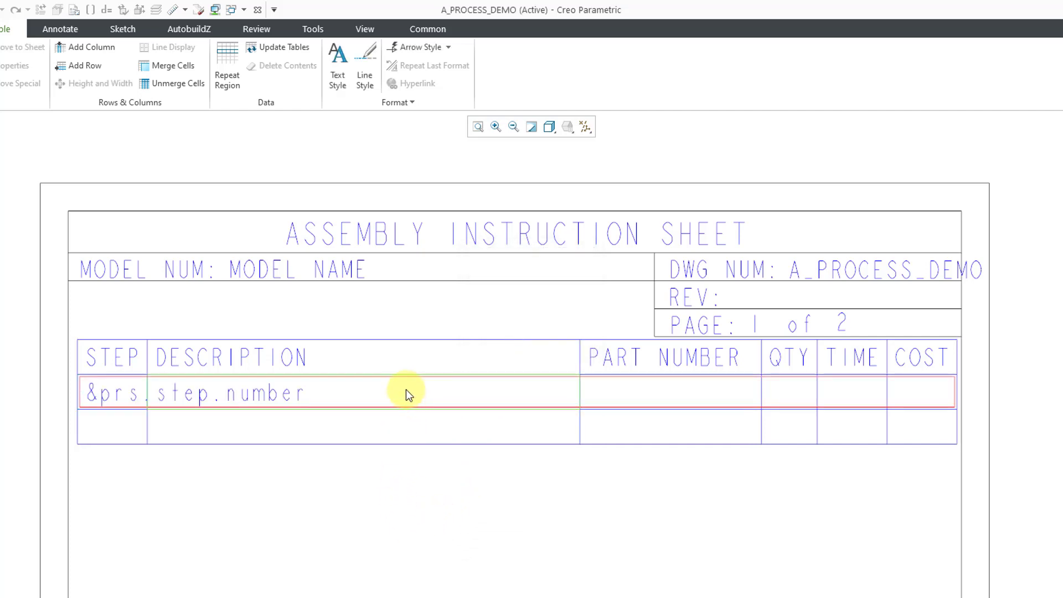
{"action": "left_click", "coordinate": [397, 580]}
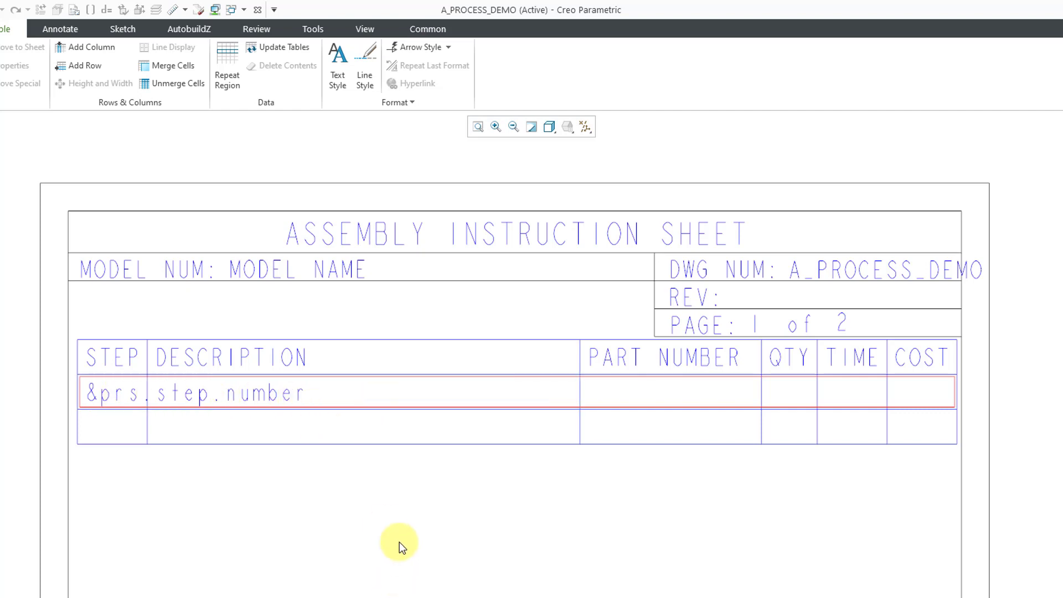
{"action": "left_click", "coordinate": [395, 391]}
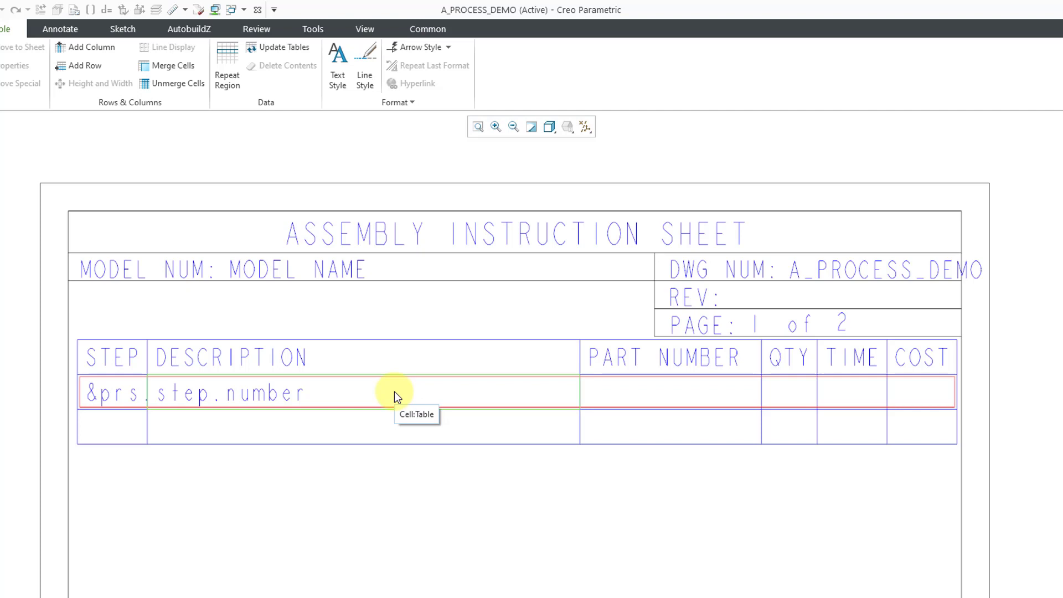
- Insert the &prs.step.desc report parameter into the repeat-region DESCRIPTION cell
{"action": "double_click", "coordinate": [394, 391]}
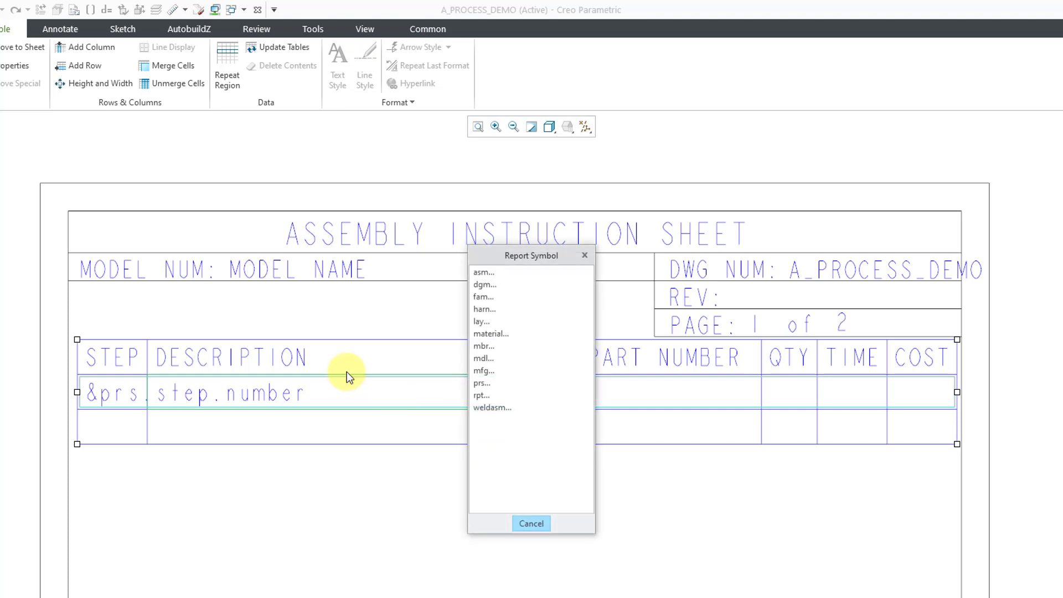
{"action": "left_click", "coordinate": [484, 383]}
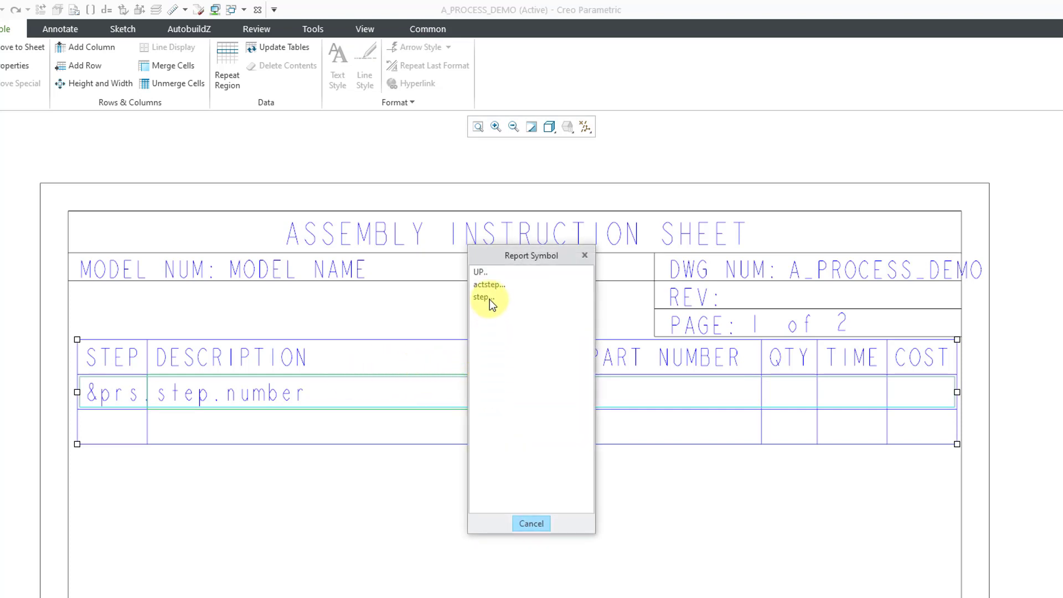
{"action": "left_click", "coordinate": [490, 299]}
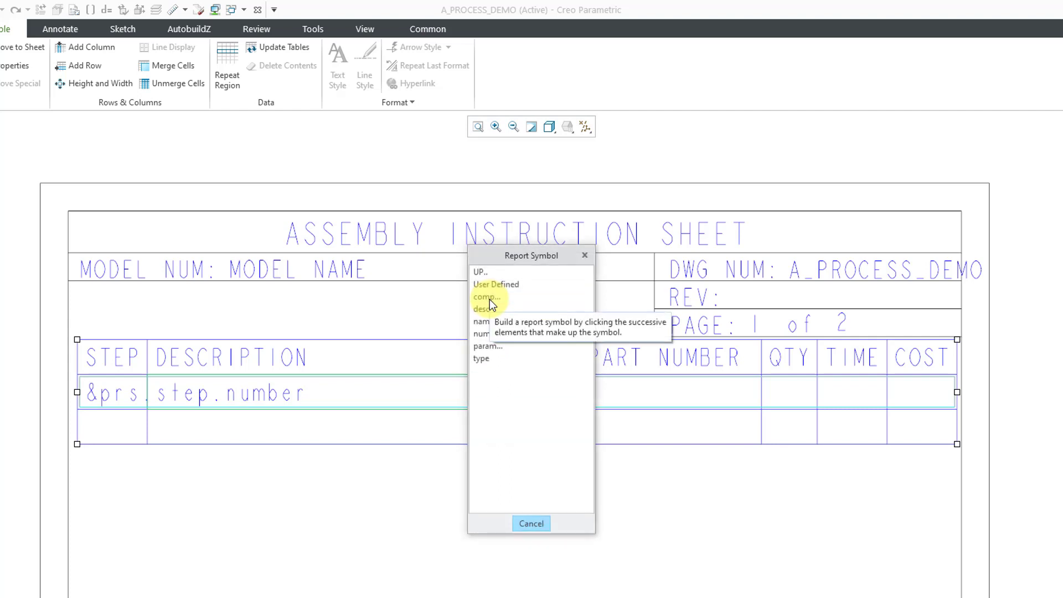
{"action": "left_click", "coordinate": [495, 312]}
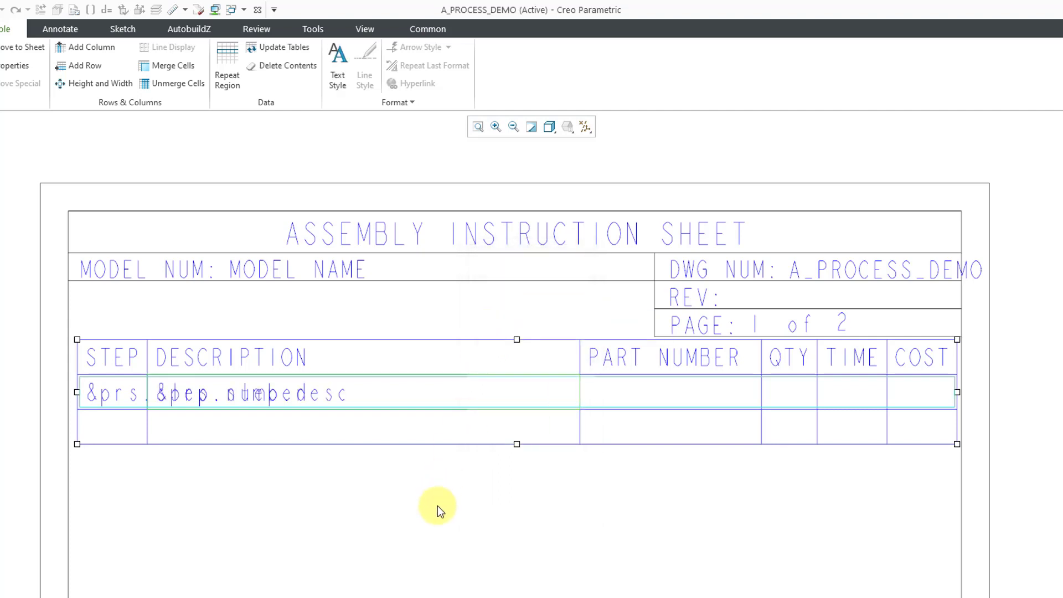
{"action": "left_click", "coordinate": [788, 543]}
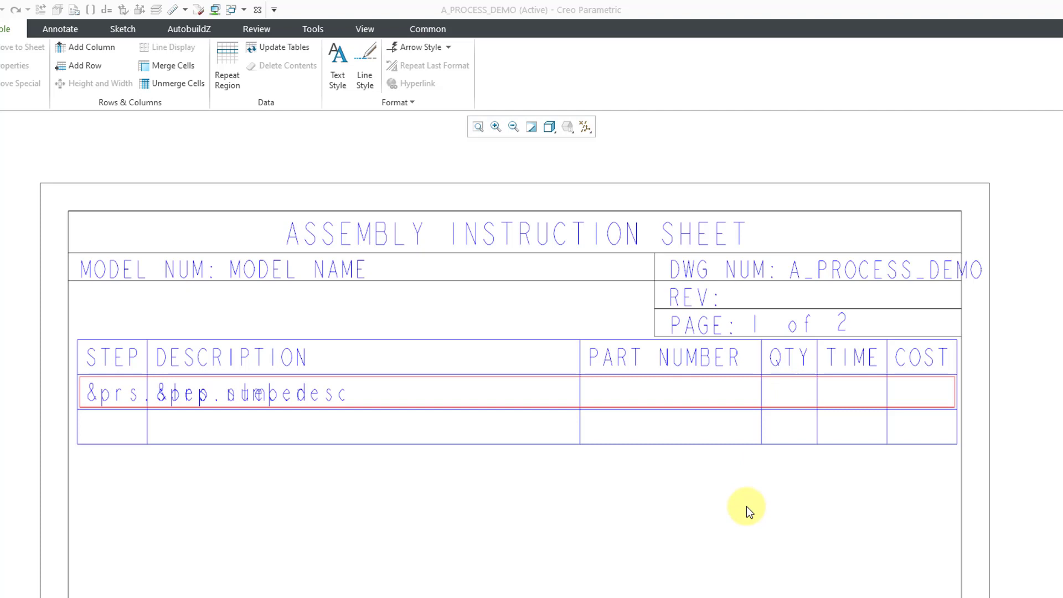
{"action": "double_click", "coordinate": [855, 398]}
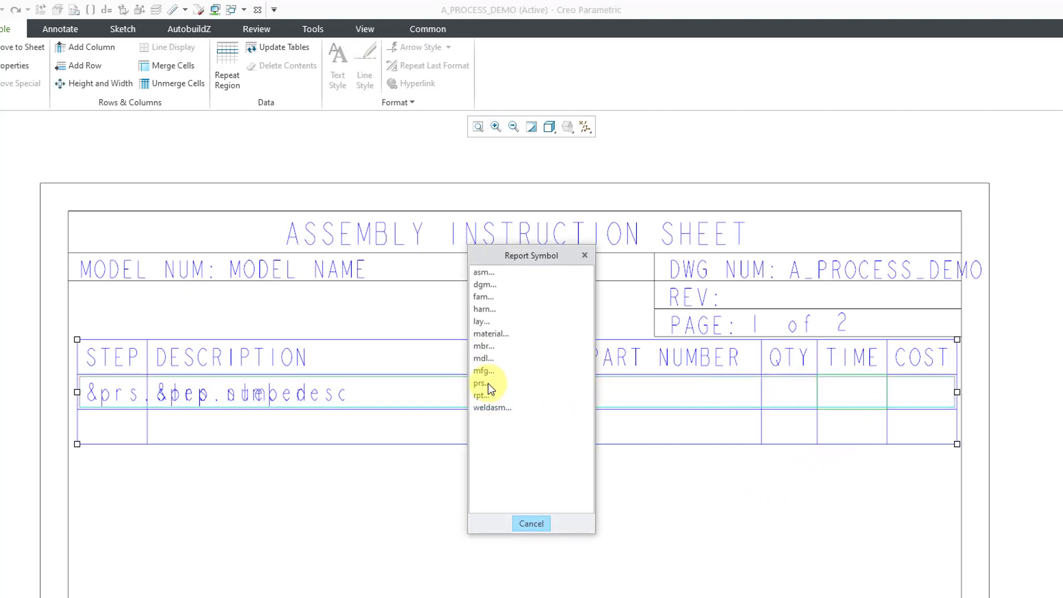
- Fill the TIME cell with the user-defined step parameter time_estimate
{"action": "left_click", "coordinate": [480, 383]}
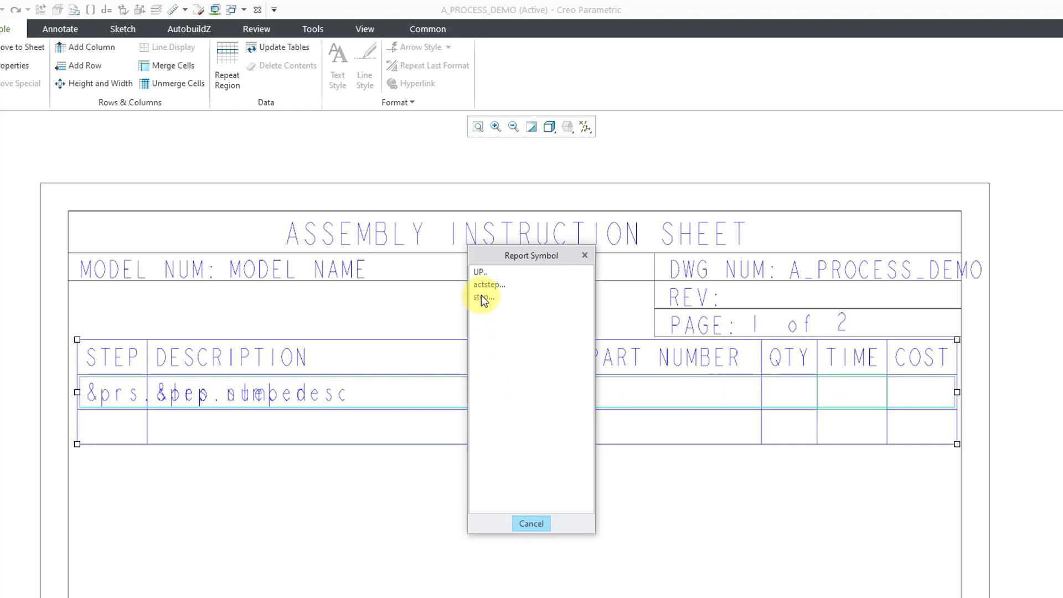
{"action": "left_click", "coordinate": [482, 297]}
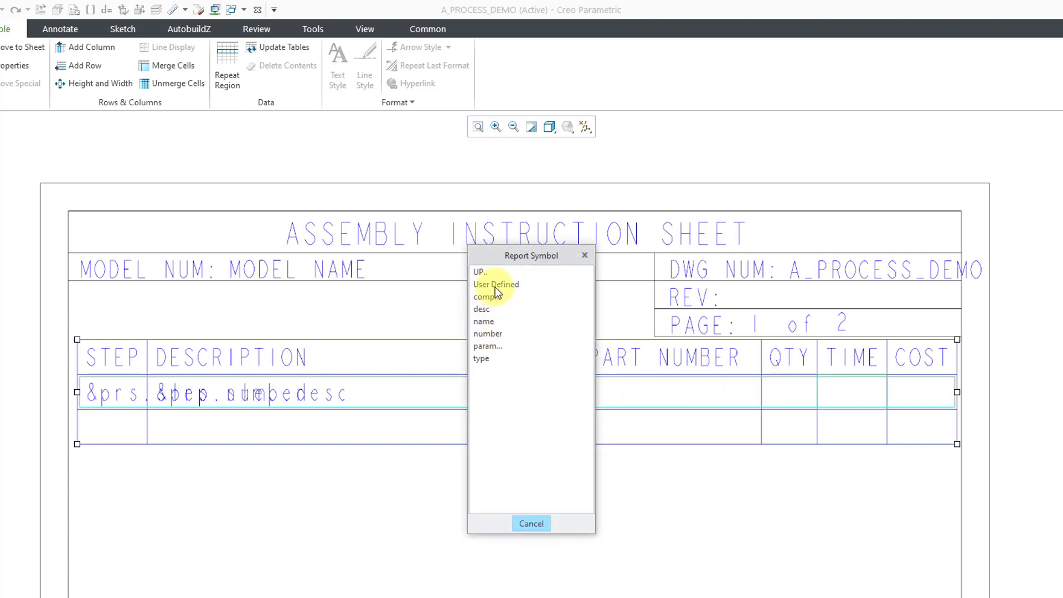
{"action": "left_click", "coordinate": [495, 285]}
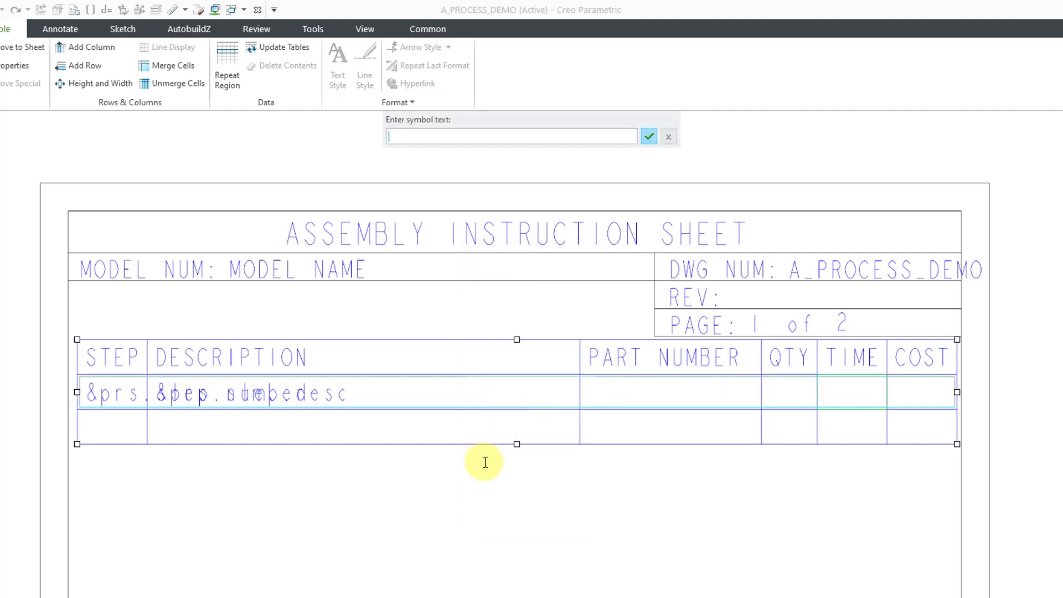
{"action": "type", "text": "time_estimate"}
{"action": "key", "text": "Return"}
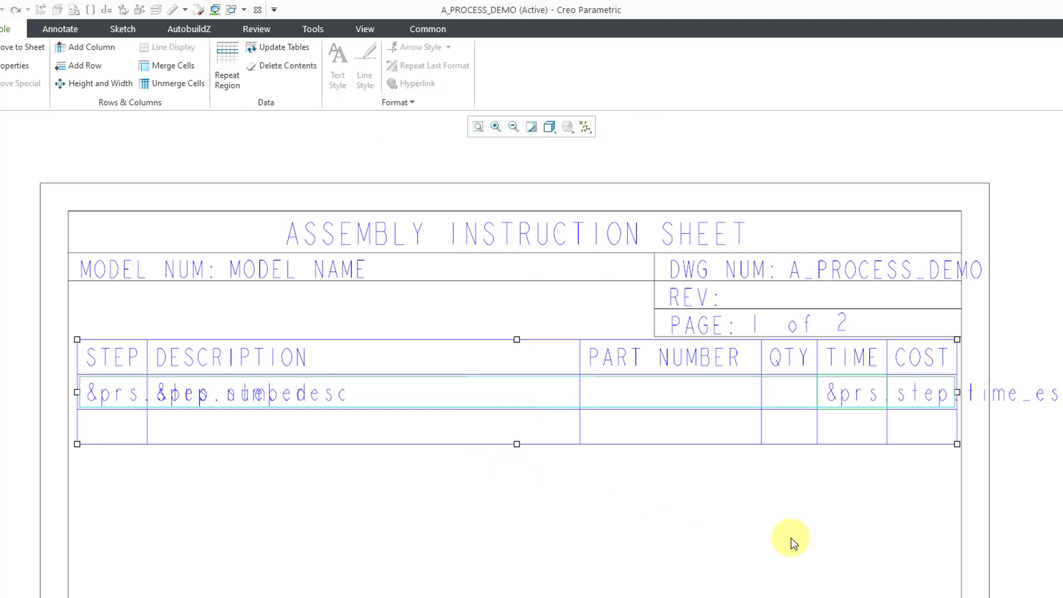
- Fill the COST cell with the user-defined step parameter cost_estimate
{"action": "double_click", "coordinate": [920, 401]}
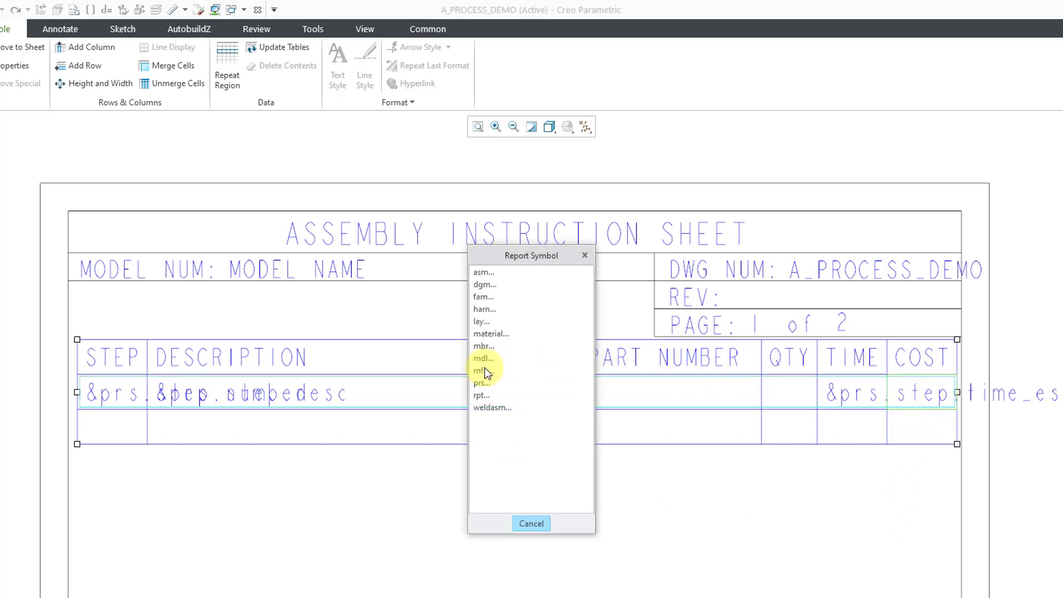
{"action": "left_click", "coordinate": [479, 383]}
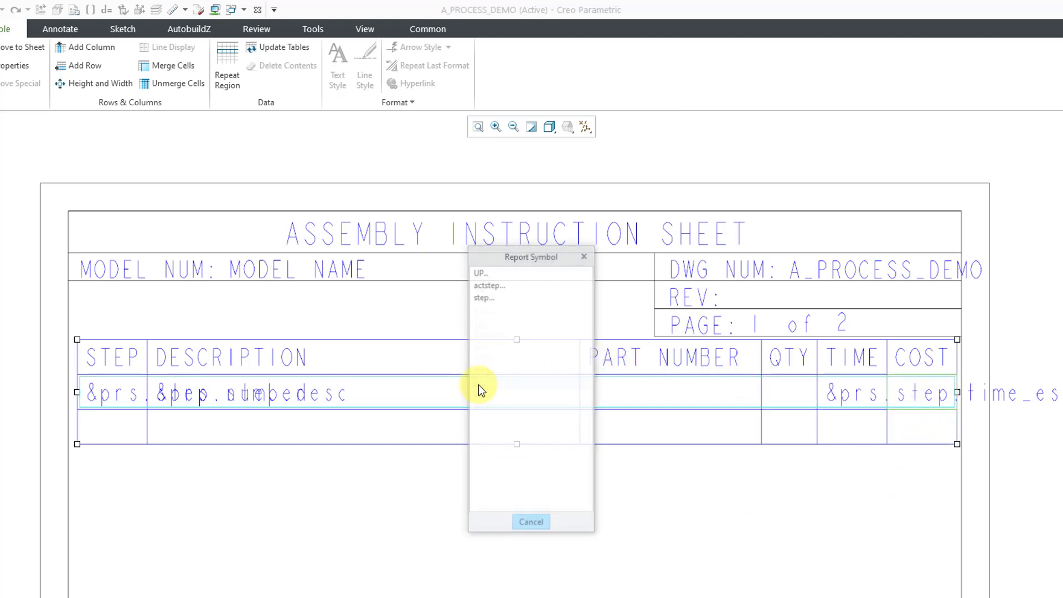
{"action": "left_click", "coordinate": [487, 297]}
{"action": "left_click", "coordinate": [487, 285]}
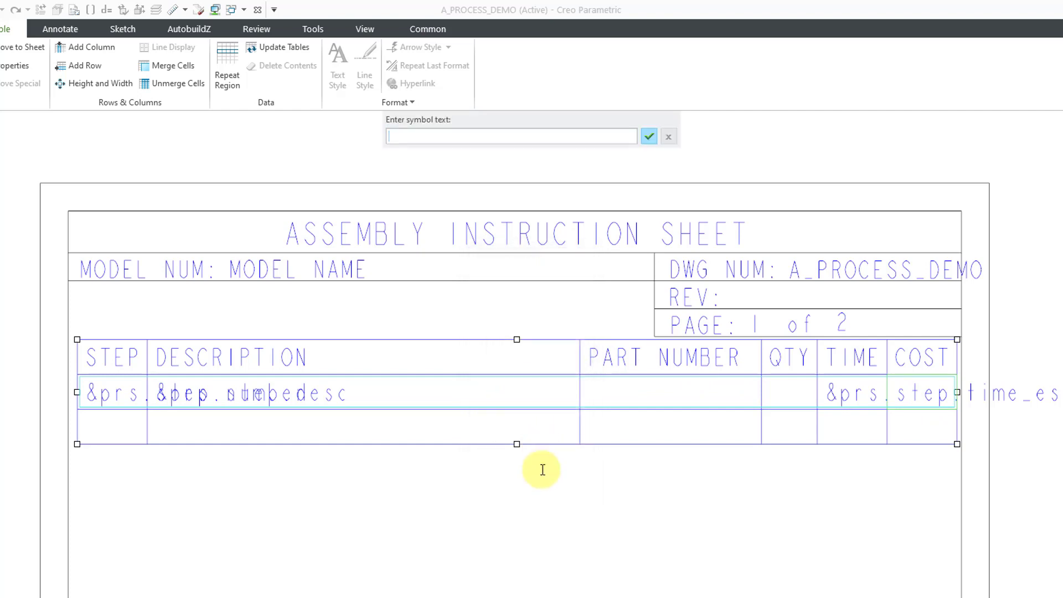
{"action": "type", "text": "cost_e"}
{"action": "type", "text": "stimate"}
{"action": "key", "text": "Return"}
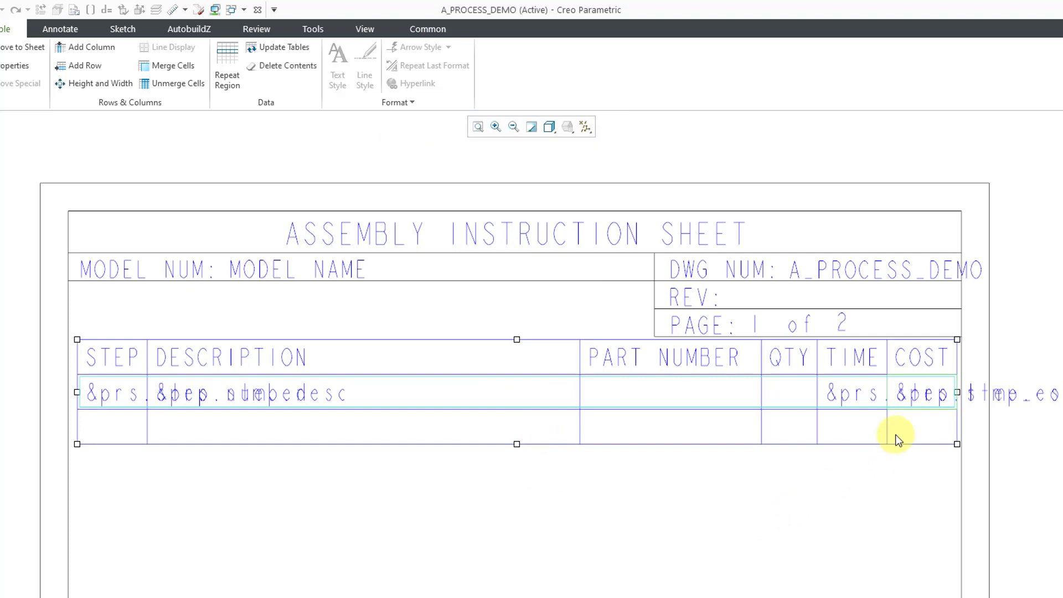
{"action": "left_click", "coordinate": [906, 405]}
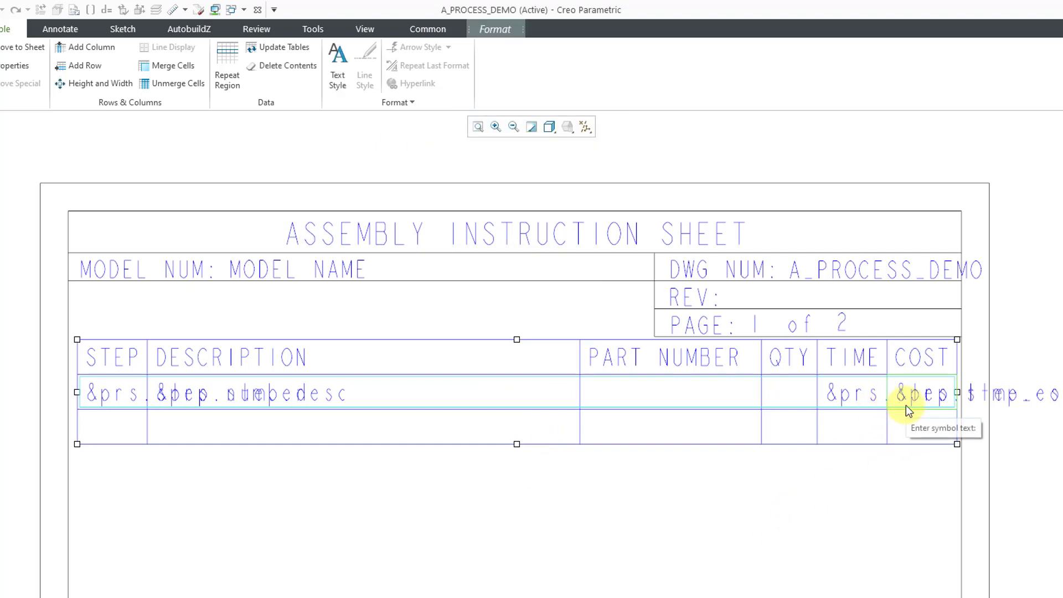
- Append [.2] to &prs.step.cost_estimate in the COST cell's note properties
{"action": "right_click", "coordinate": [906, 406]}
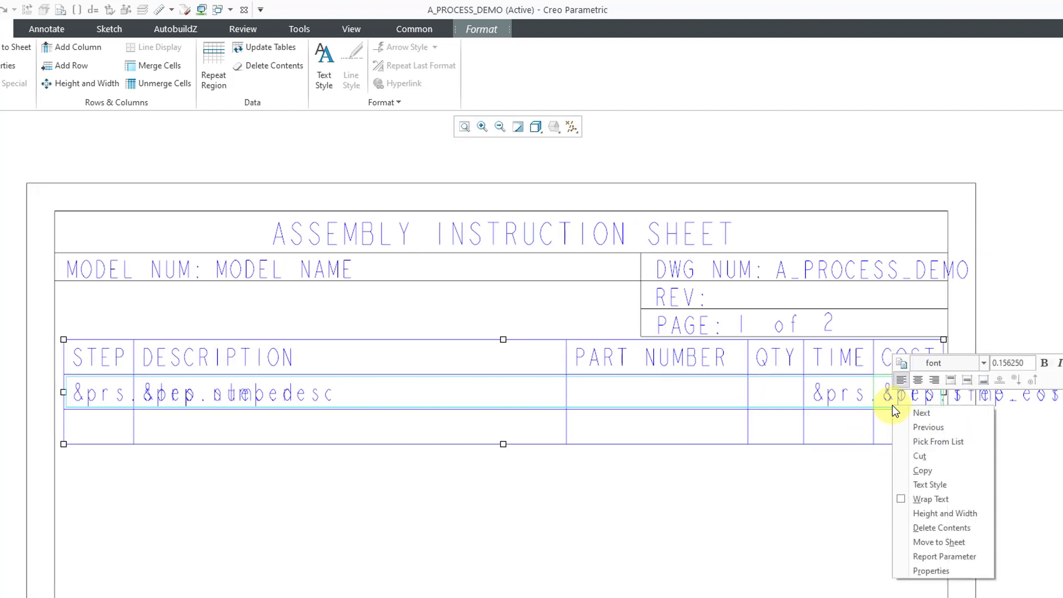
{"action": "left_click", "coordinate": [827, 568]}
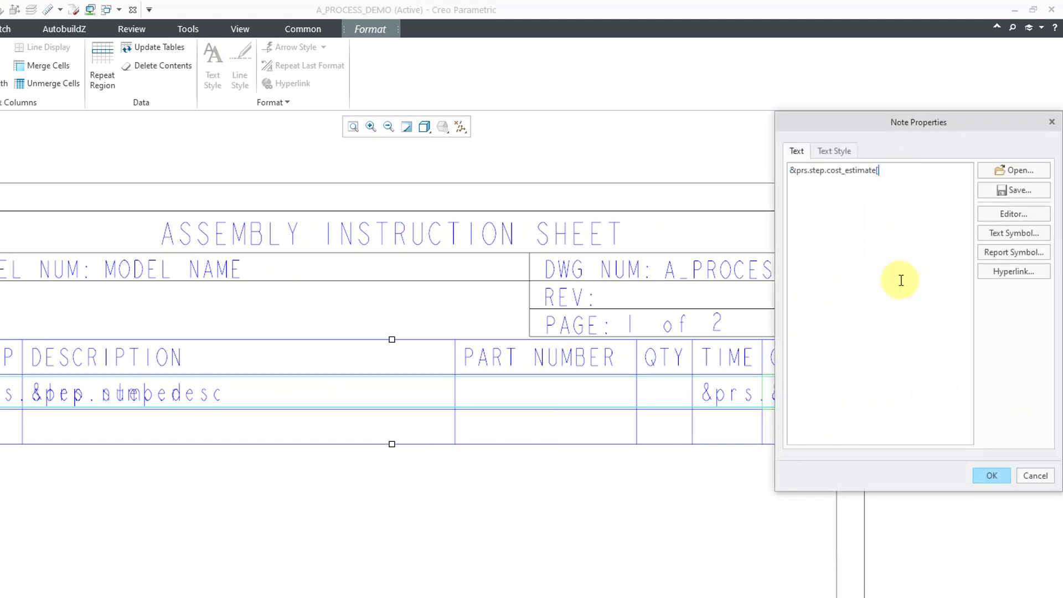
{"action": "type", "text": "[]"}
{"action": "type", "text": "2"}
{"action": "type", "text": "]"}
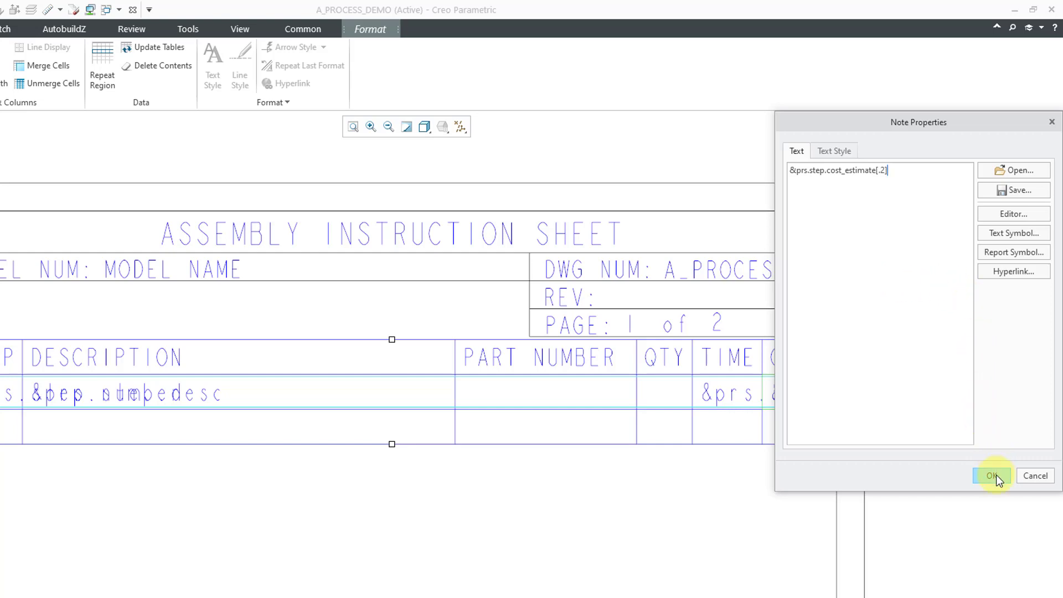
{"action": "left_click", "coordinate": [994, 476]}
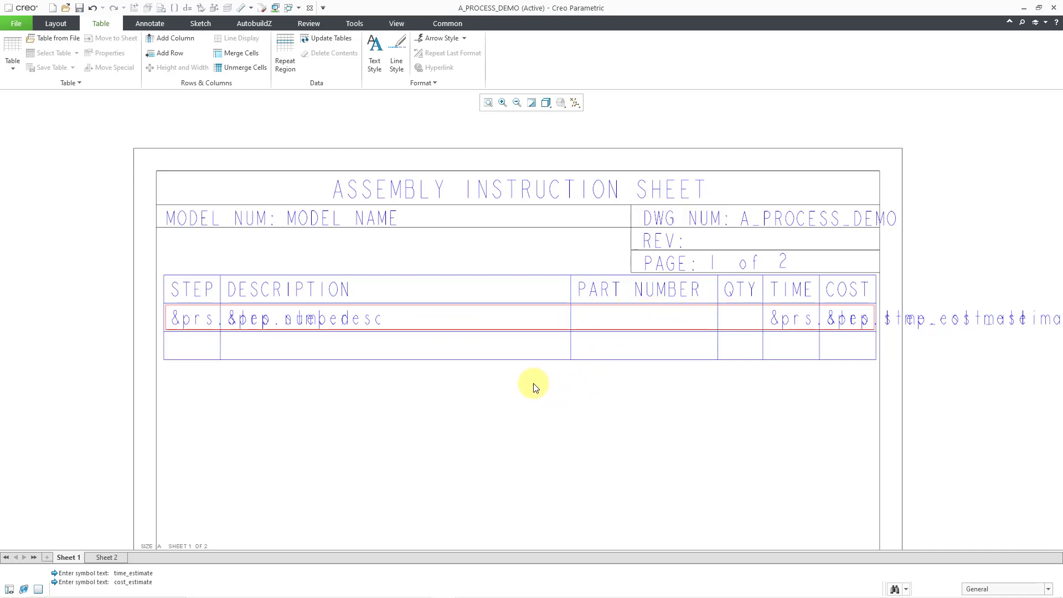
- Add a nested simple repeat region from the PART NUMBER cell to the QTY cell
{"action": "left_click", "coordinate": [284, 54]}
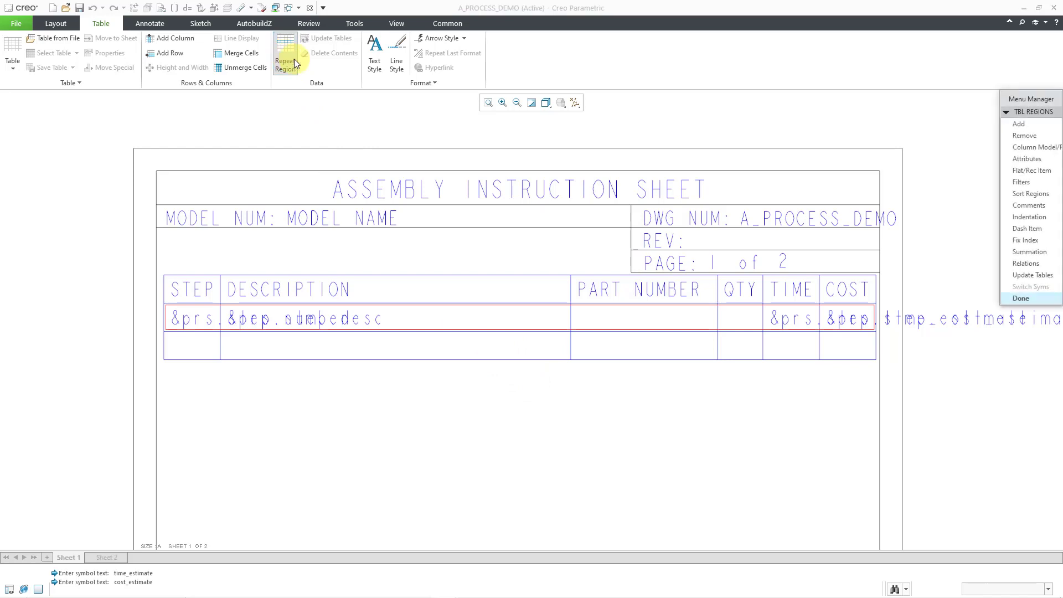
{"action": "left_click", "coordinate": [1015, 125]}
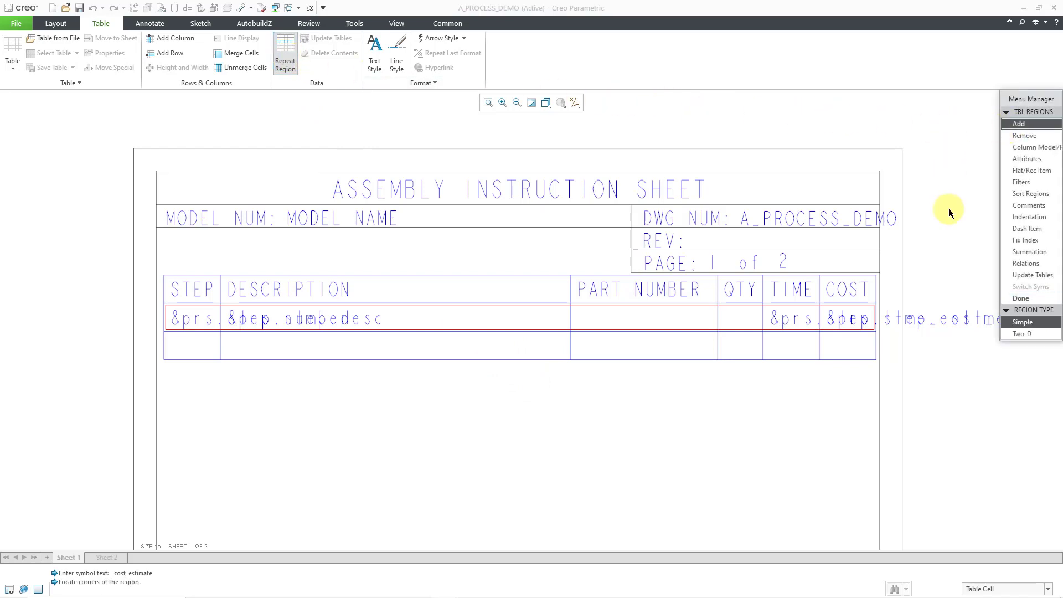
{"action": "left_click", "coordinate": [646, 320]}
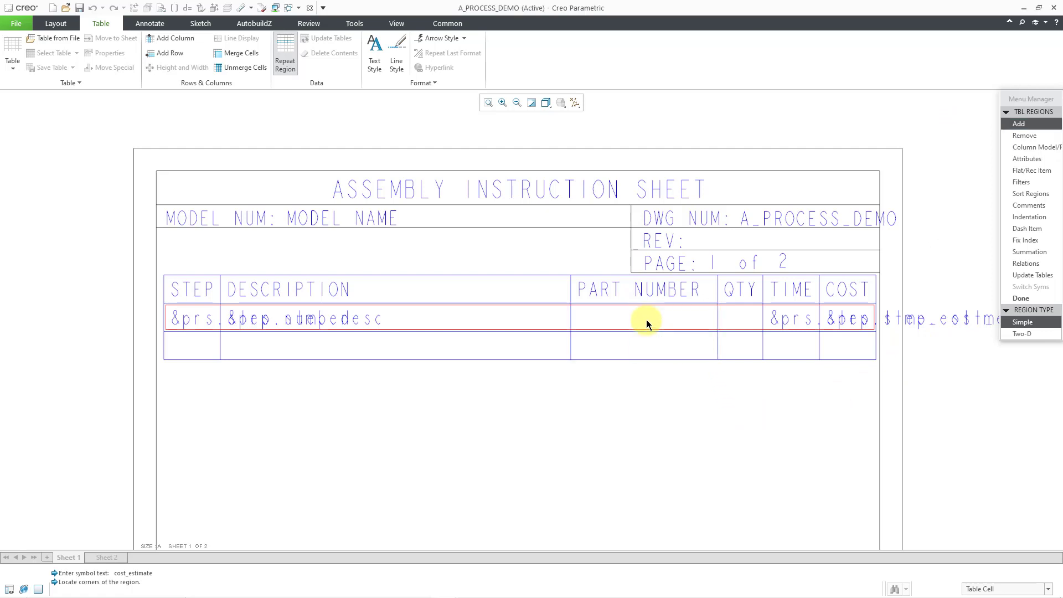
{"action": "left_click", "coordinate": [752, 321]}
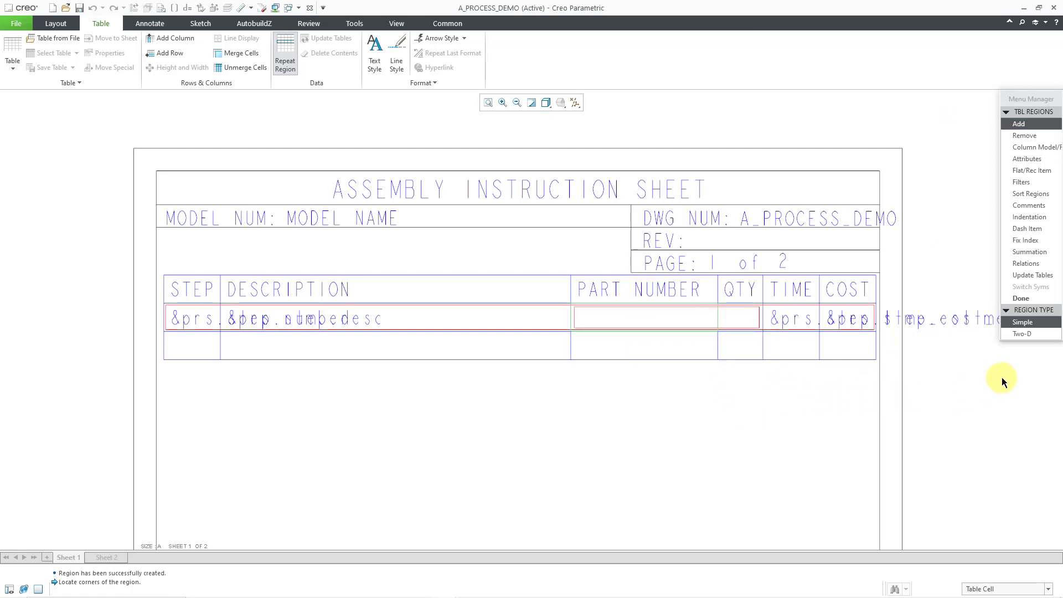
{"action": "left_click", "coordinate": [1021, 298]}
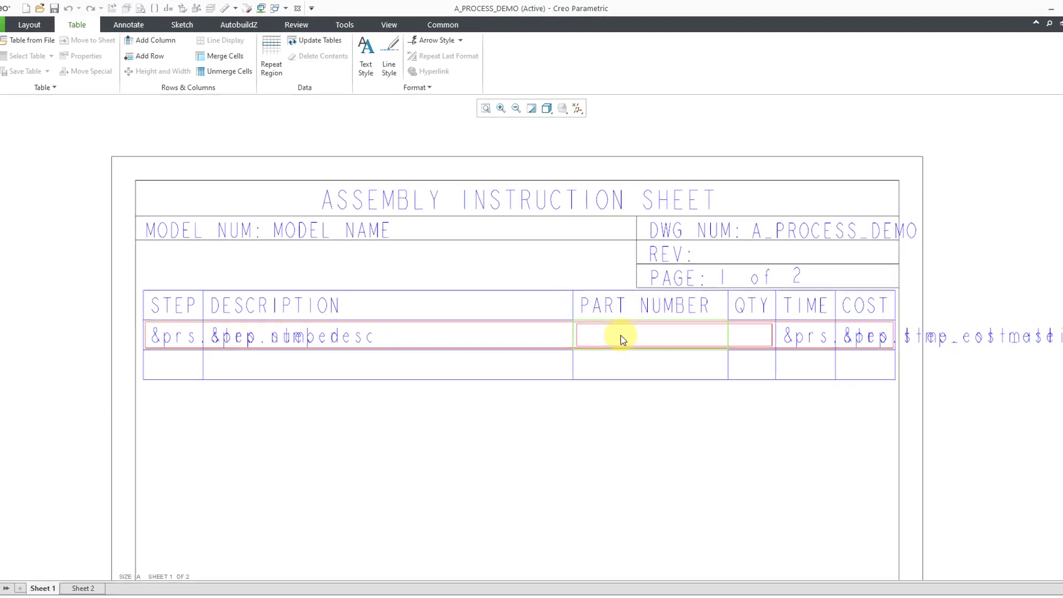
- Put the &prs.step.comp.name parameter into the PART NUMBER cell
{"action": "double_click", "coordinate": [632, 376]}
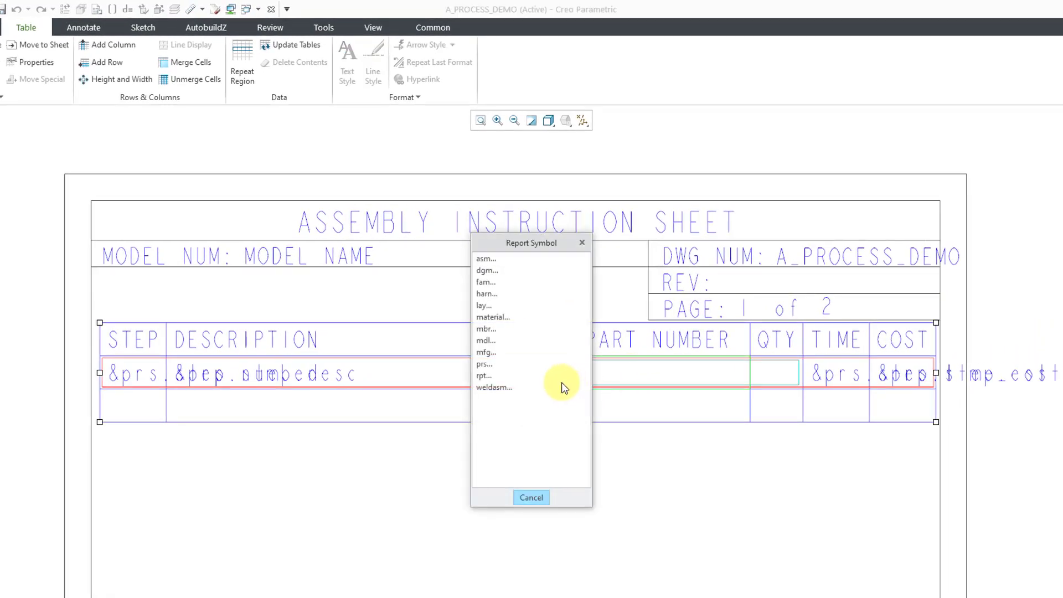
{"action": "left_click", "coordinate": [482, 364]}
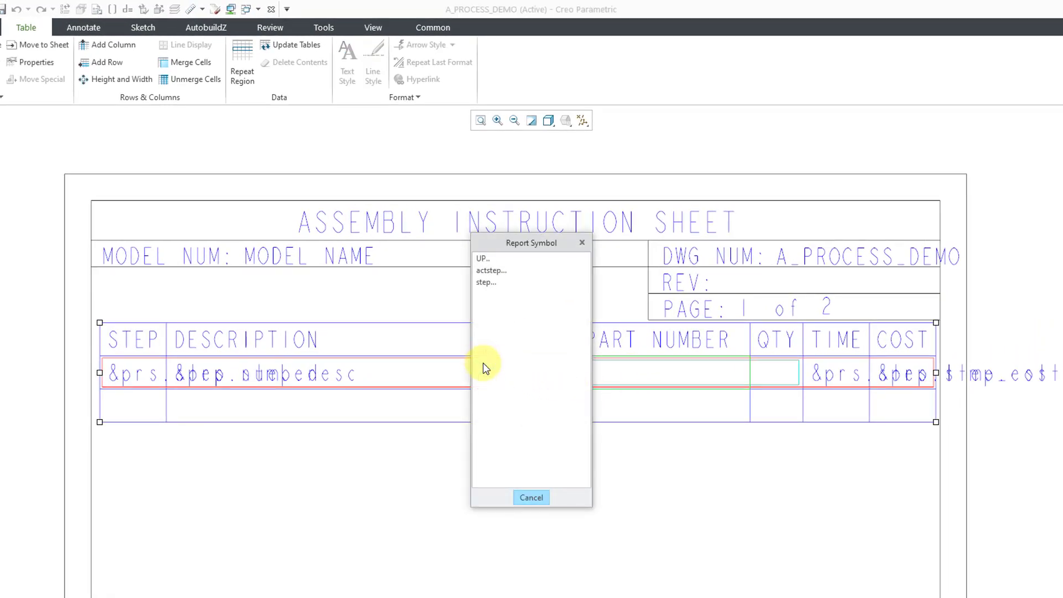
{"action": "left_click", "coordinate": [485, 283]}
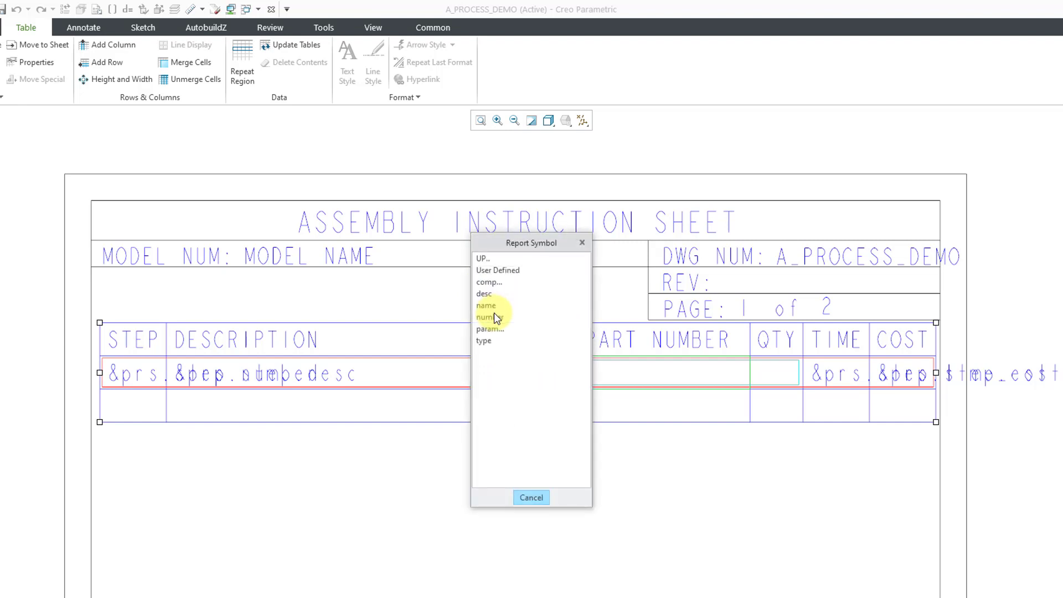
{"action": "left_click", "coordinate": [491, 285]}
{"action": "left_click", "coordinate": [490, 284]}
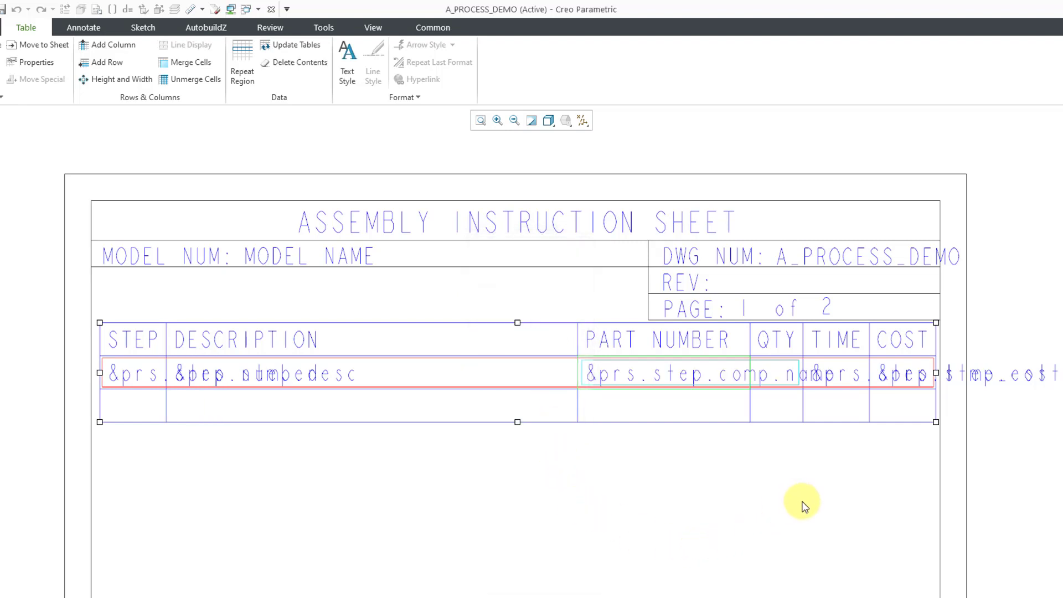
{"action": "scroll", "coordinate": [804, 403], "scroll_direction": "down", "scroll_amount": 4}
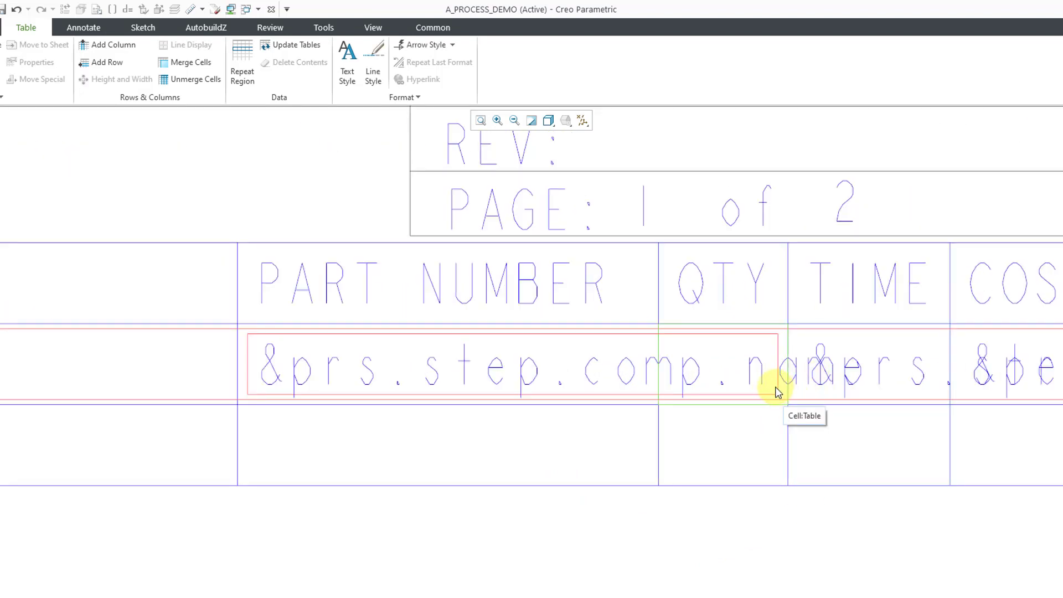
- Put the &rpt.qty parameter into the QTY cell
{"action": "double_click", "coordinate": [755, 387]}
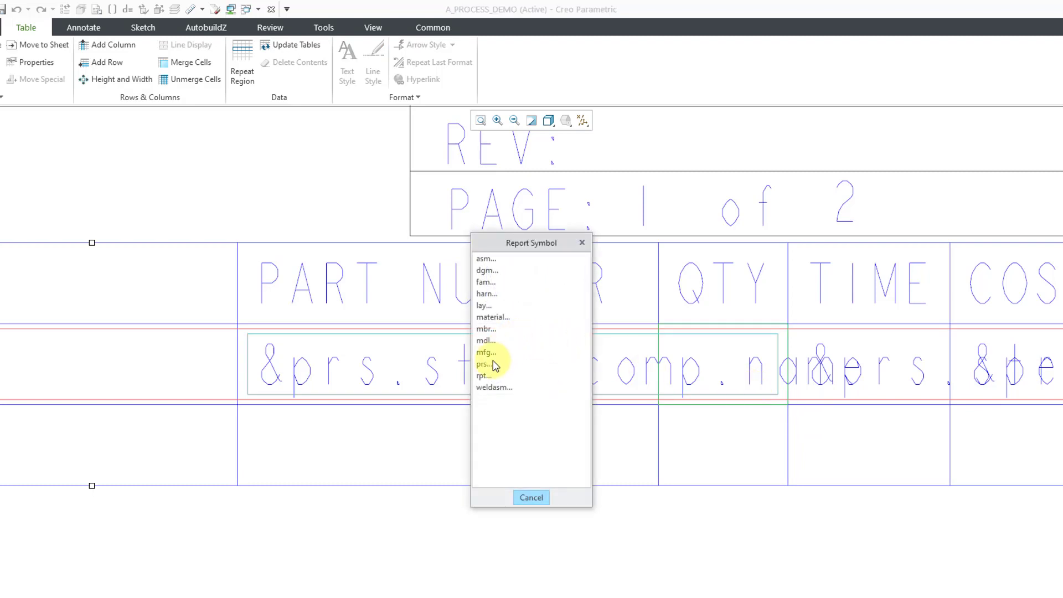
{"action": "left_click", "coordinate": [482, 377]}
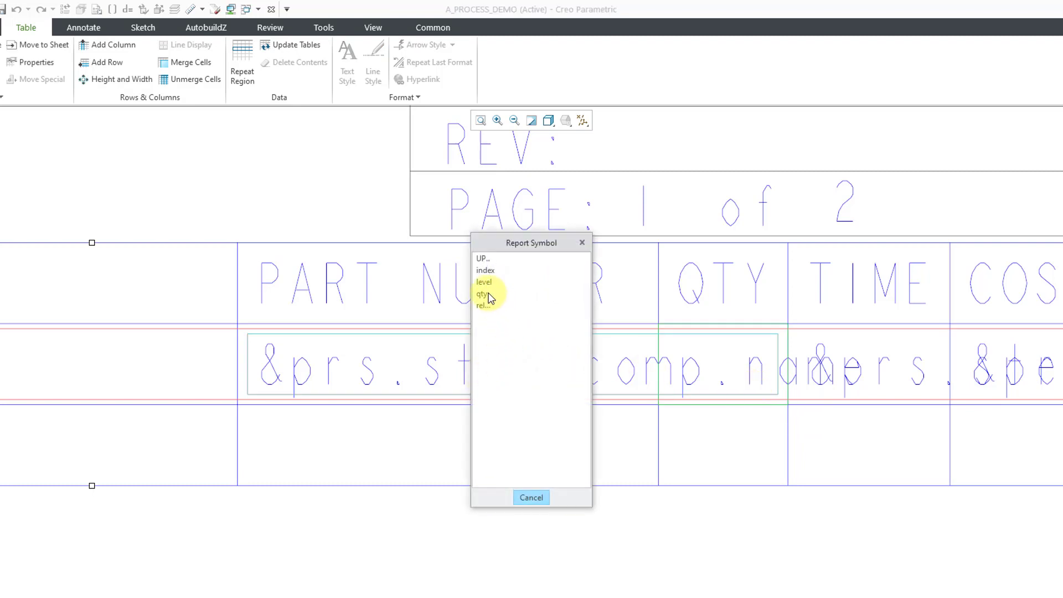
{"action": "left_click", "coordinate": [482, 294]}
{"action": "scroll", "coordinate": [641, 476], "scroll_direction": "down", "scroll_amount": 5}
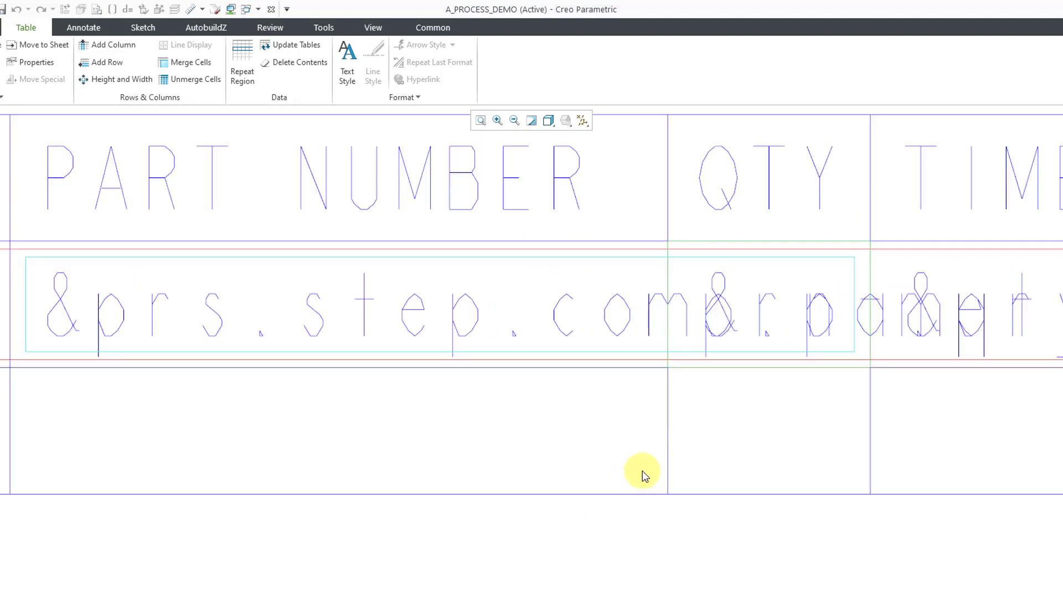
{"action": "left_click", "coordinate": [529, 512]}
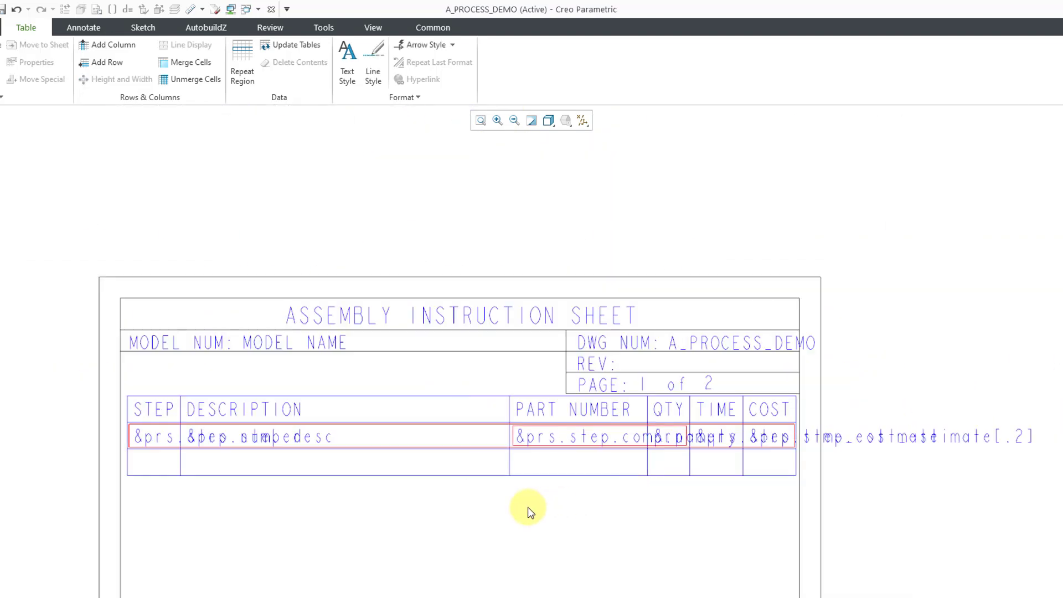
- Pan the sheet to reposition the step table and start Merge Cells
{"action": "mouse_move", "coordinate": [527, 505]}
{"action": "middle_mouse_down"}
{"action": "mouse_move", "coordinate": [560, 432]}
{"action": "mouse_move", "coordinate": [539, 423]}
{"action": "middle_mouse_up"}
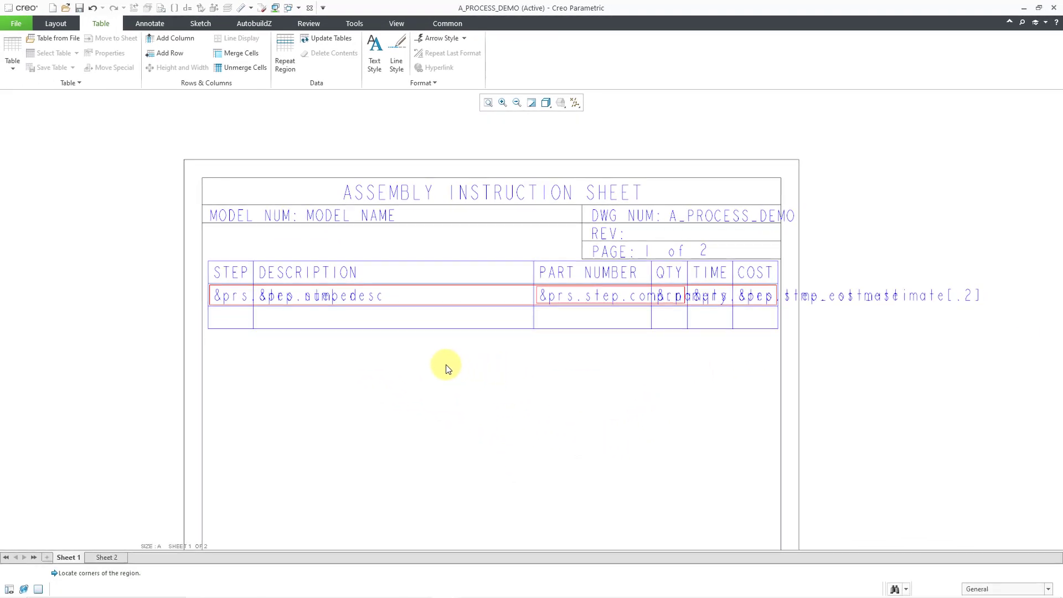
{"action": "left_click", "coordinate": [247, 55]}
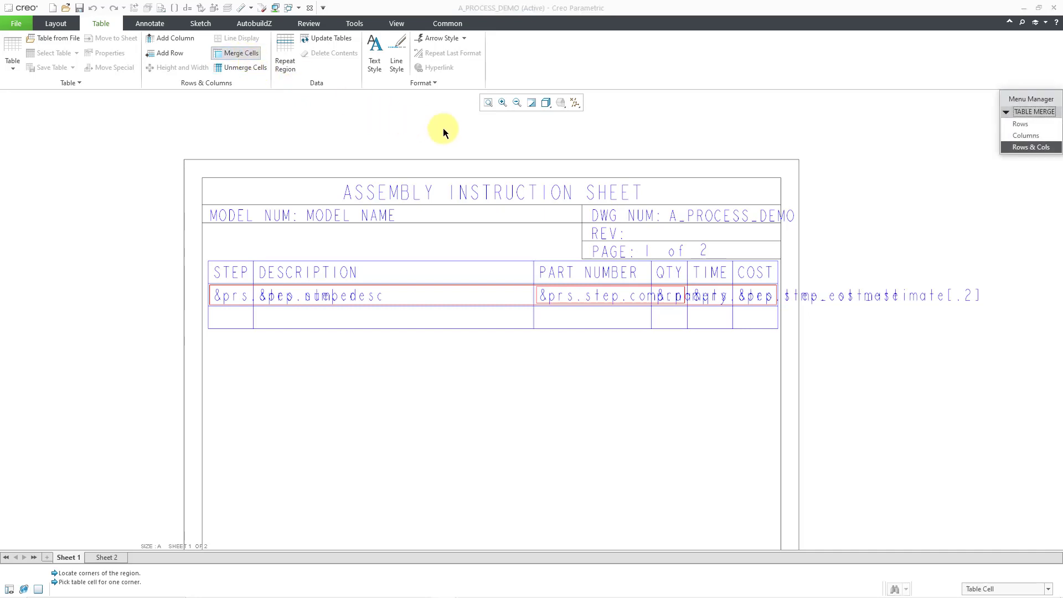
- Merge the second-row DESCRIPTION through QTY cells across columns into one cell
{"action": "left_click", "coordinate": [1024, 138]}
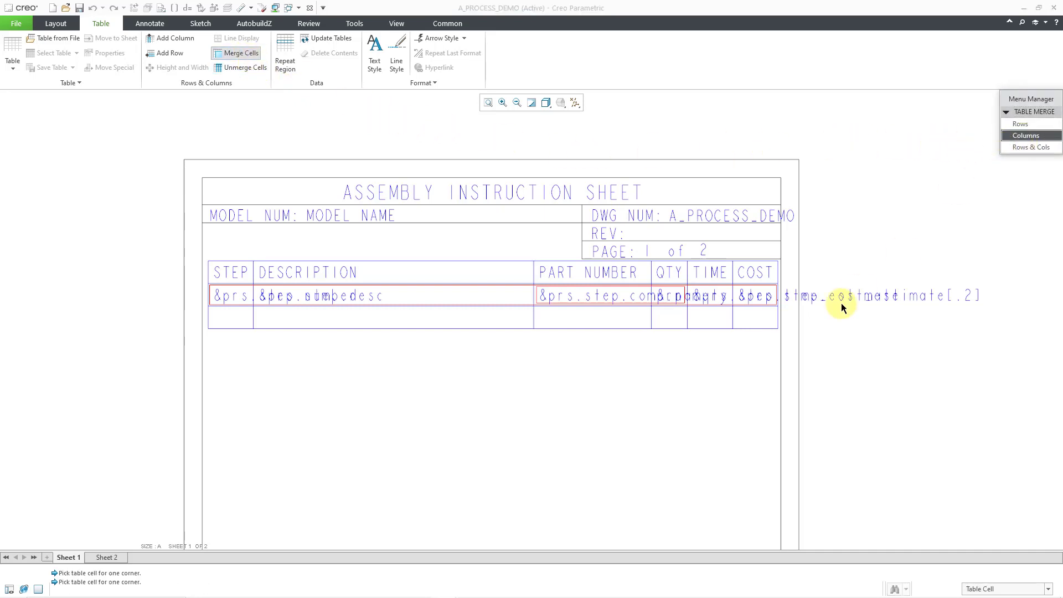
{"action": "left_click", "coordinate": [423, 319]}
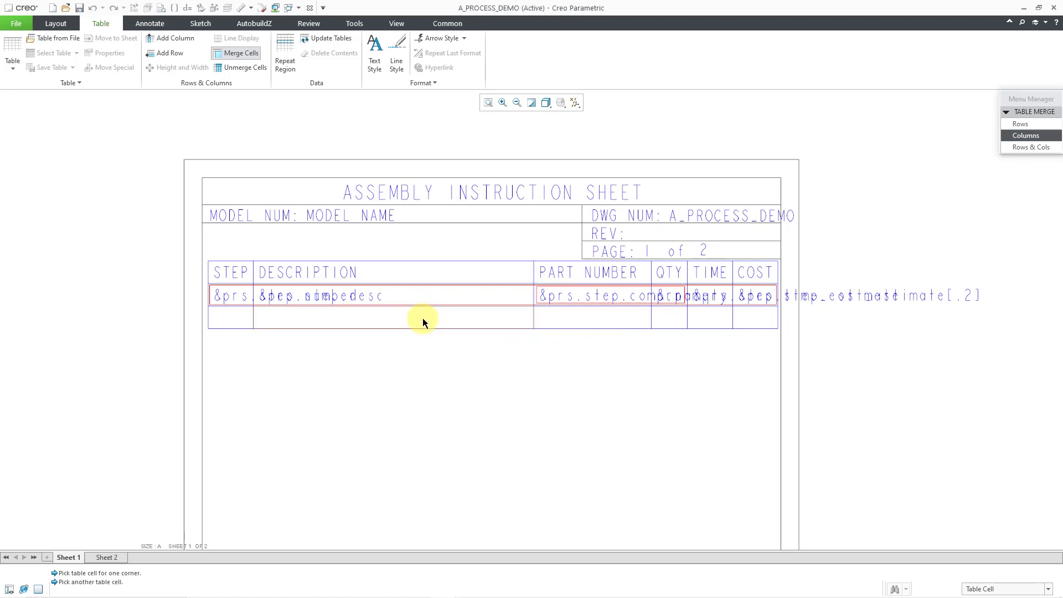
{"action": "left_click", "coordinate": [666, 315]}
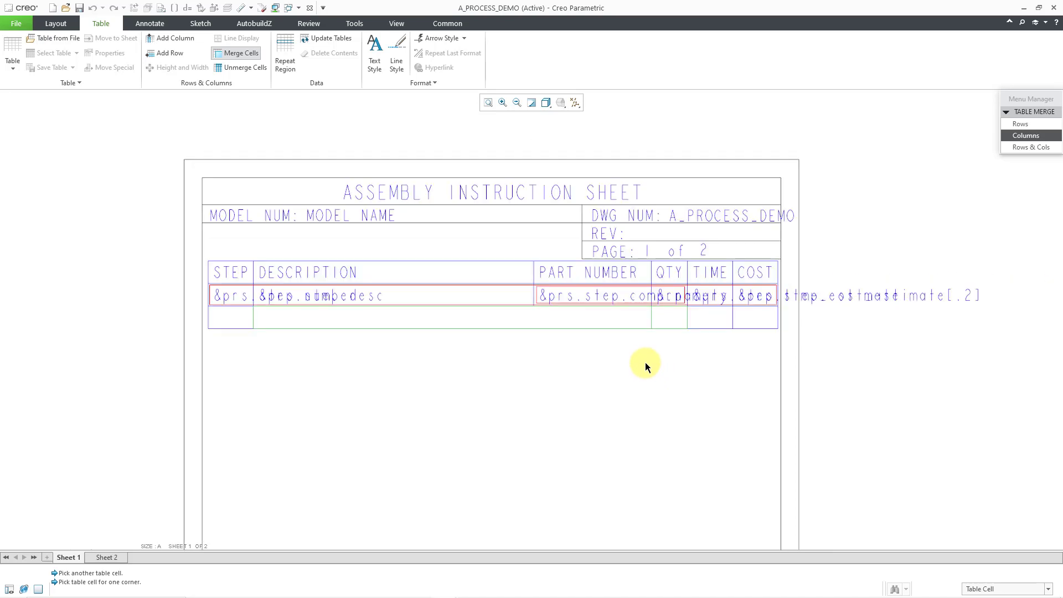
{"action": "middle_click", "coordinate": [636, 367]}
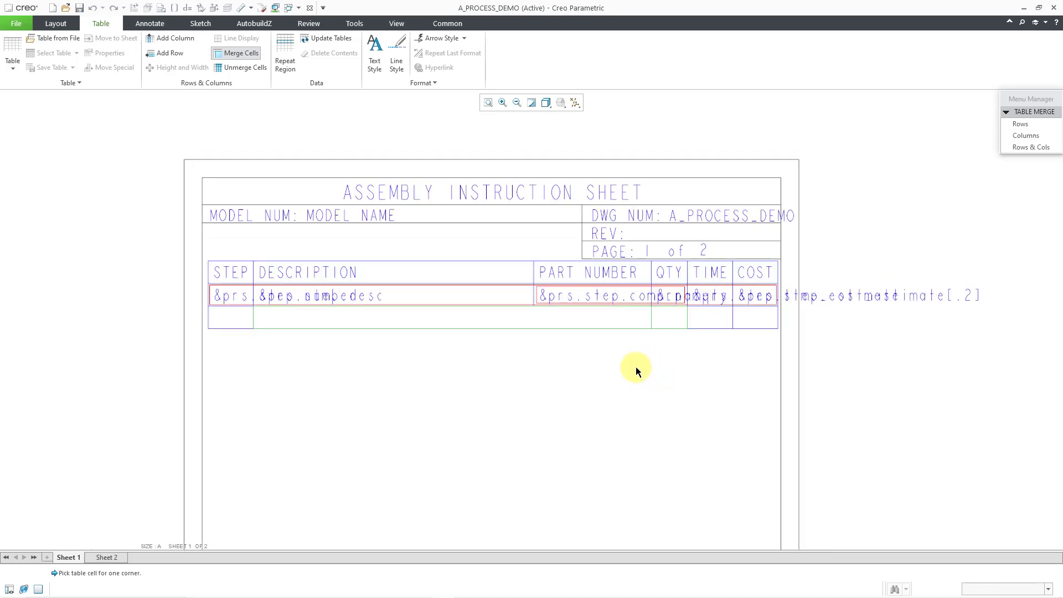
{"action": "middle_click", "coordinate": [635, 366]}
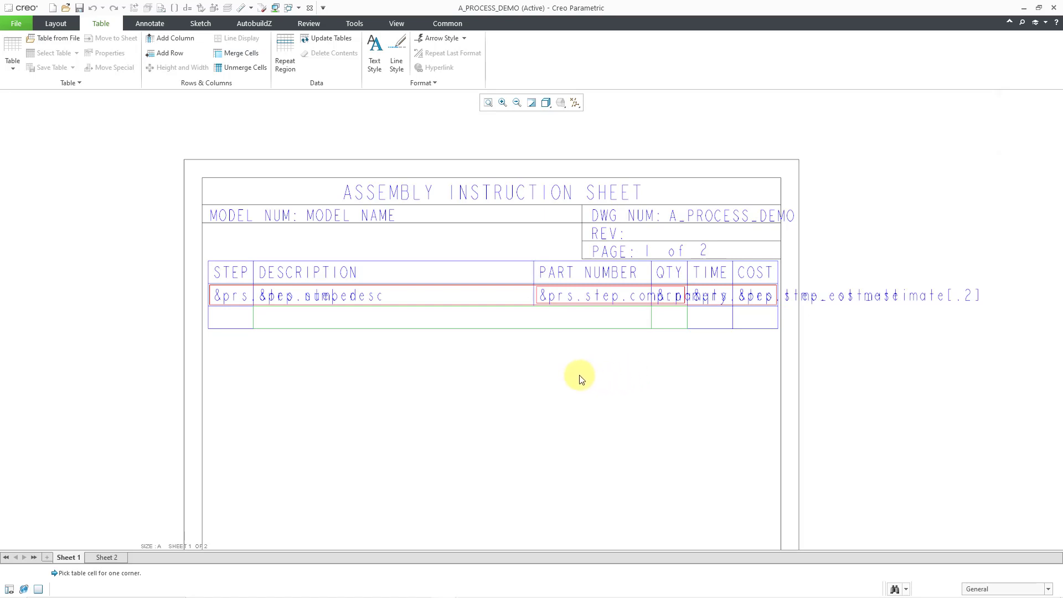
- Enter TOTALS in the merged cell, centre it, and switch to Sheet 2
{"action": "double_click", "coordinate": [529, 321]}
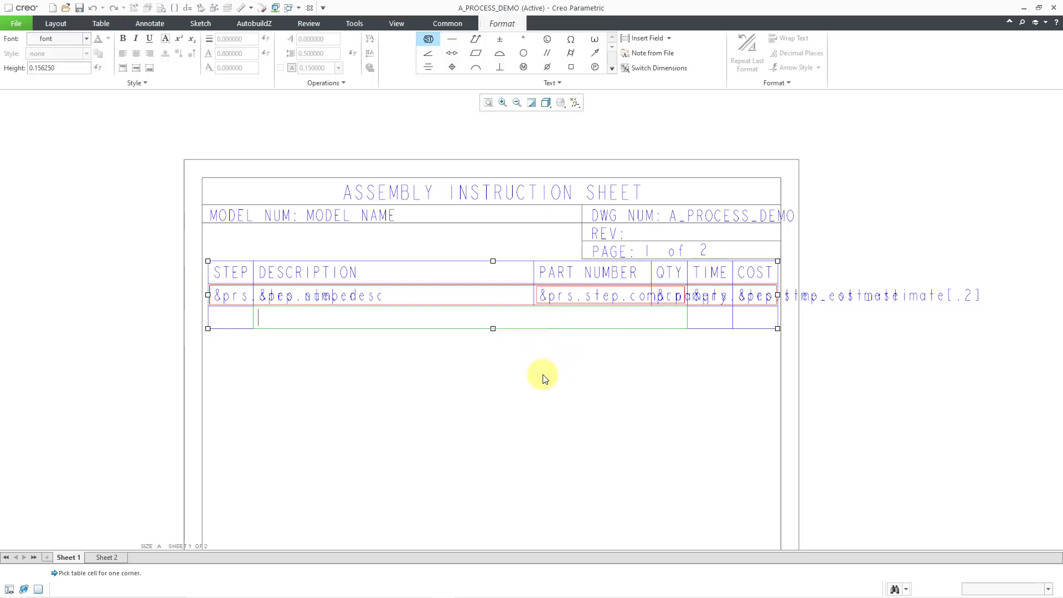
{"action": "type", "text": "TOTALS"}
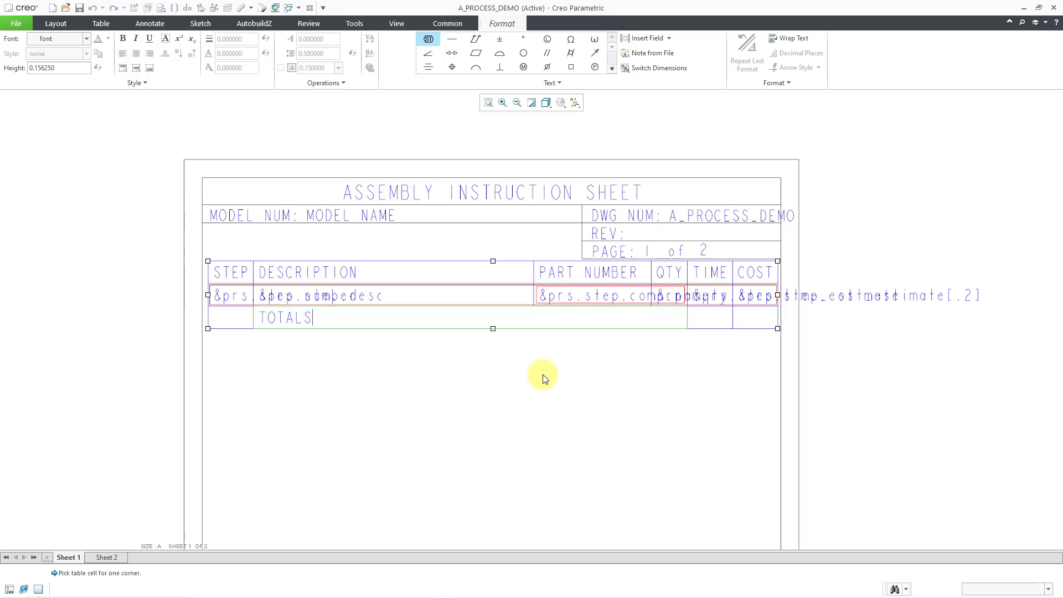
{"action": "left_click", "coordinate": [543, 379]}
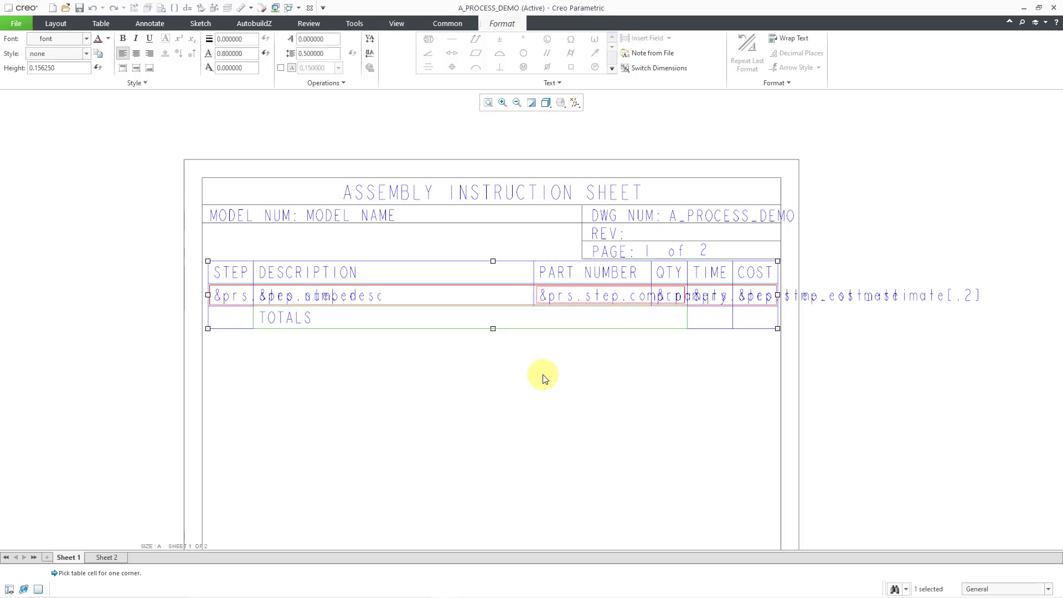
{"action": "left_click", "coordinate": [137, 53]}
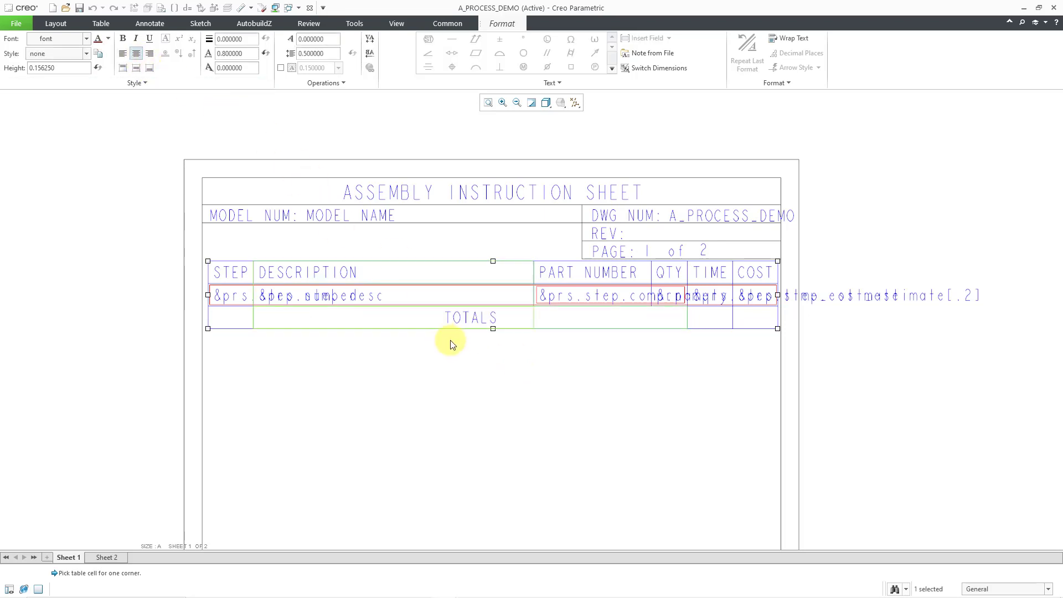
{"action": "left_click", "coordinate": [460, 354]}
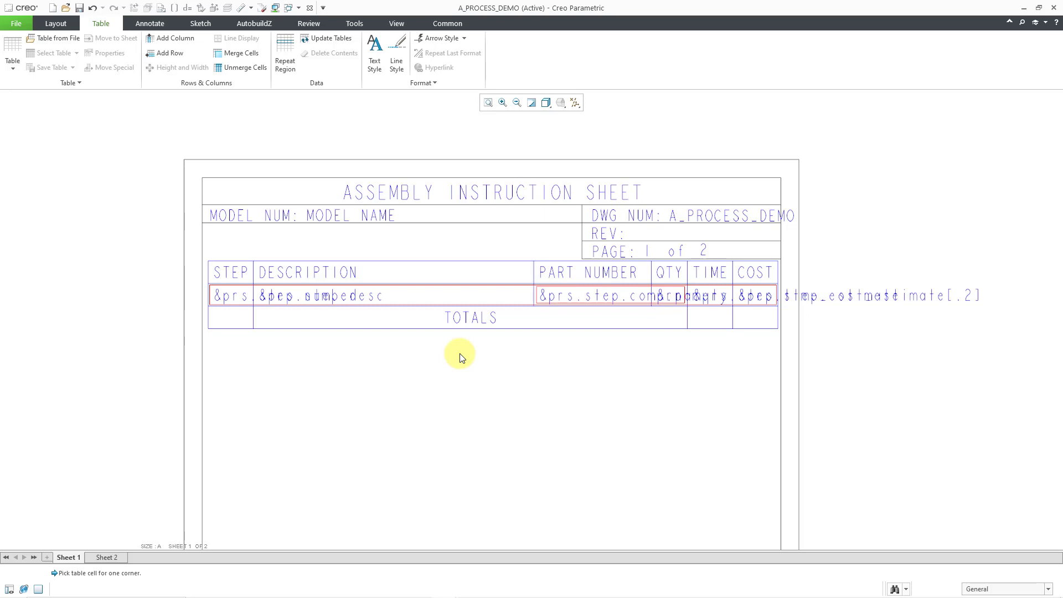
{"action": "left_click", "coordinate": [114, 559]}
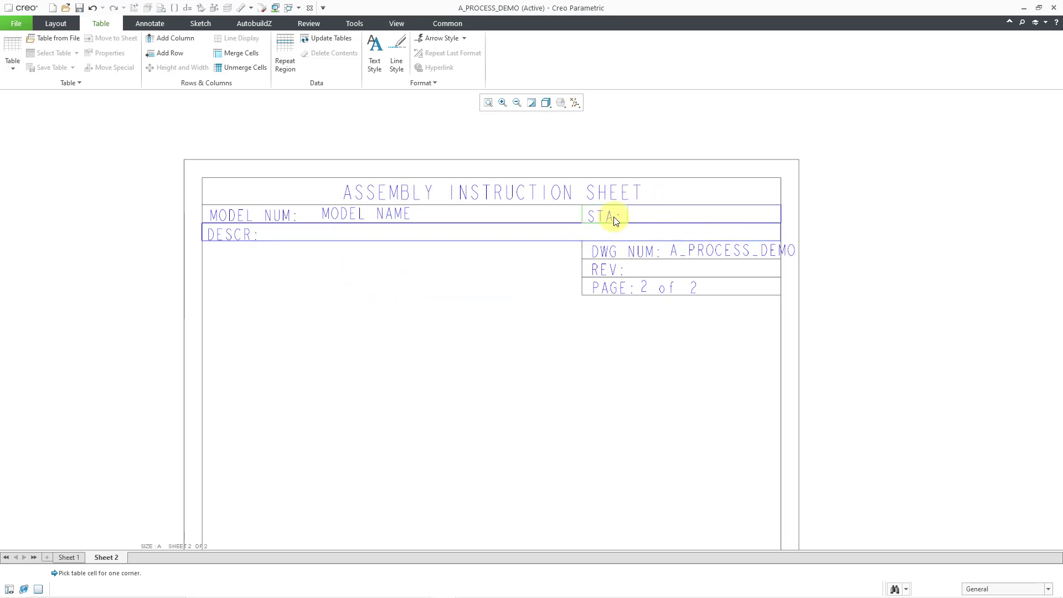
- Show the sheet's table list and identify which tables are Table 1 and Table 3
{"action": "left_click", "coordinate": [9, 589]}
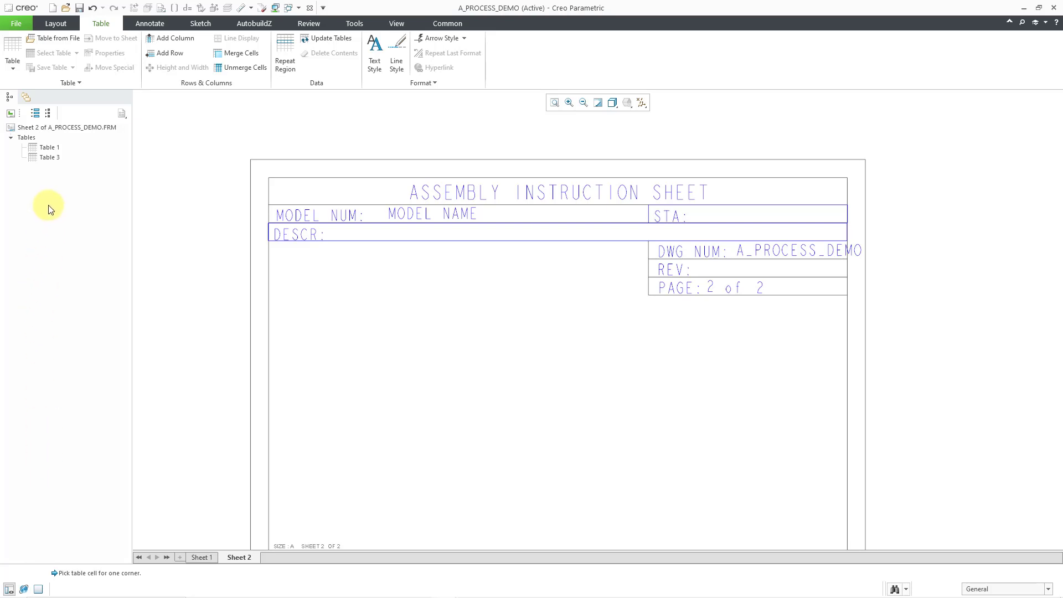
{"action": "left_click", "coordinate": [50, 147]}
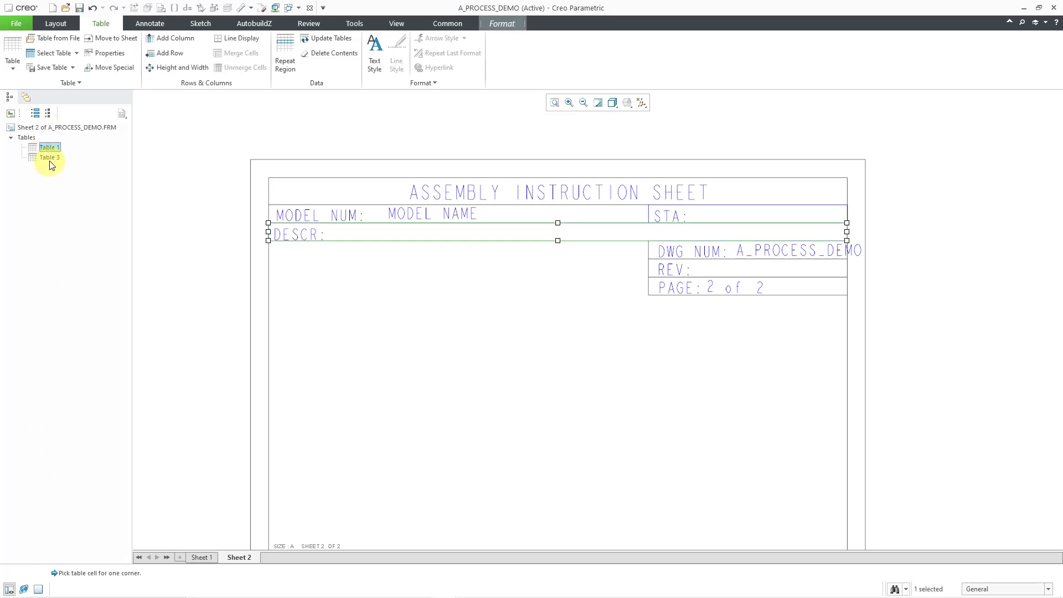
{"action": "left_click", "coordinate": [50, 157]}
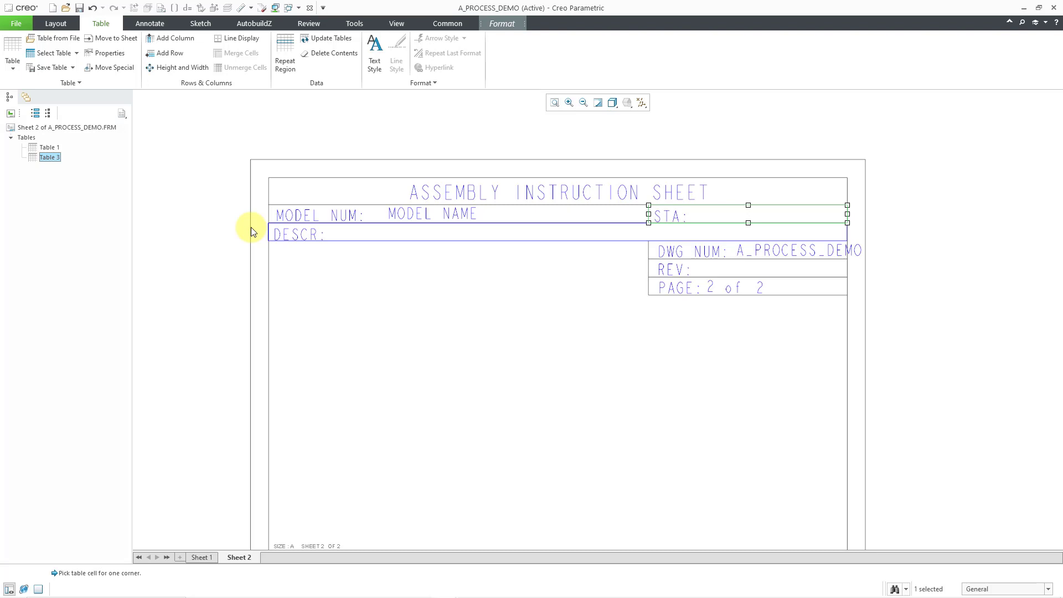
{"action": "left_click", "coordinate": [221, 220]}
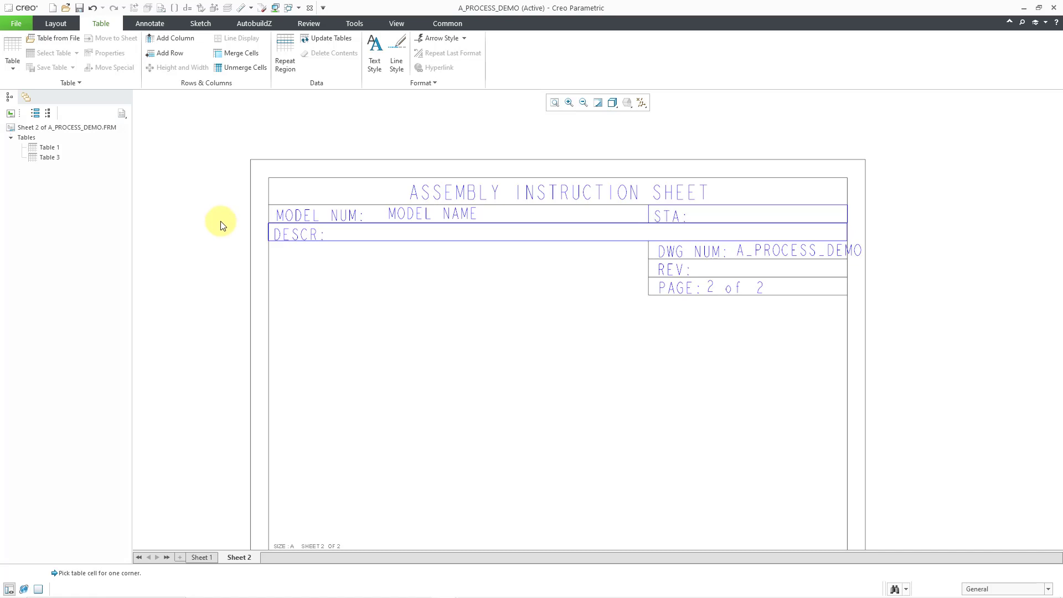
- Add simple repeat regions on the STA value cell and the DESCR value cell
{"action": "left_click", "coordinate": [286, 66]}
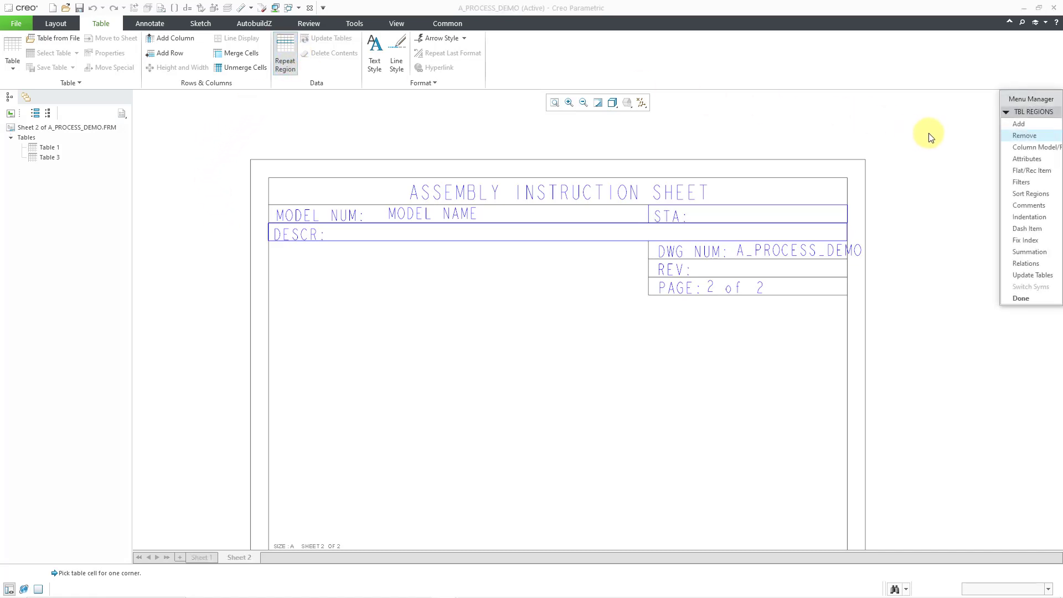
{"action": "left_click", "coordinate": [1025, 124]}
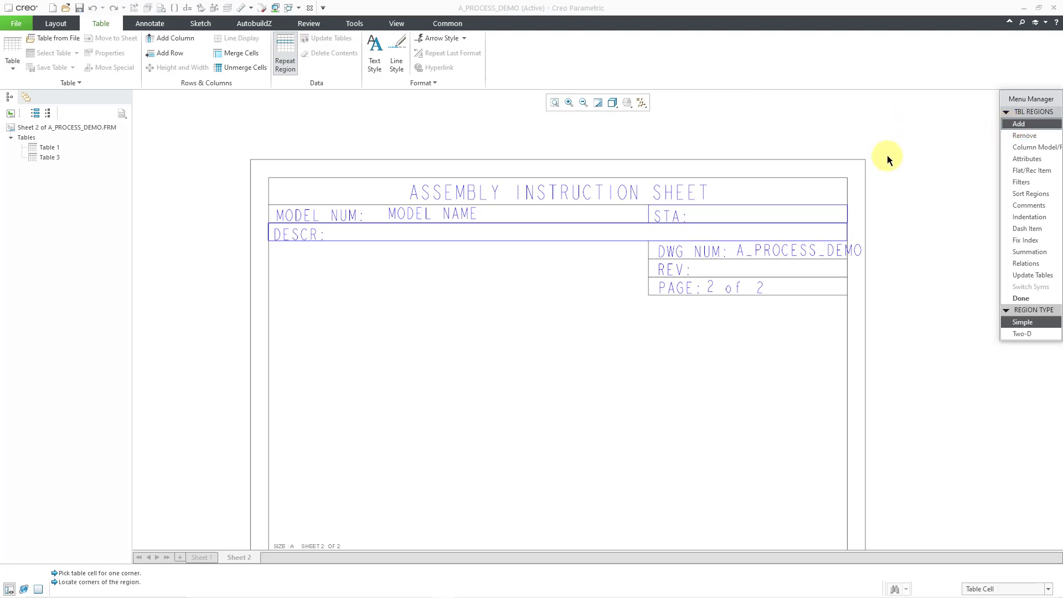
{"action": "left_click", "coordinate": [1012, 321]}
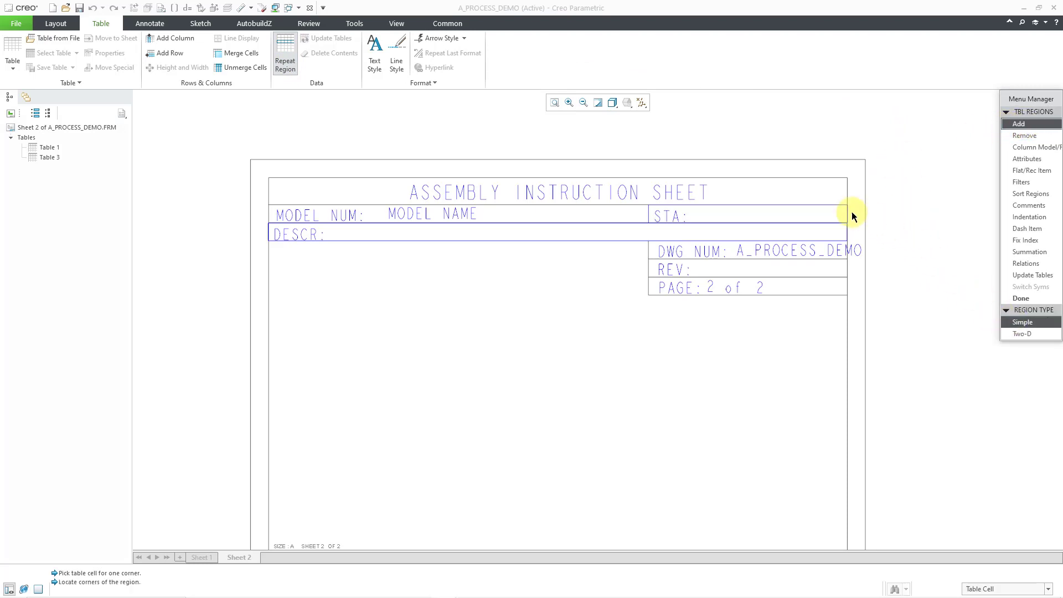
{"action": "left_click", "coordinate": [793, 212]}
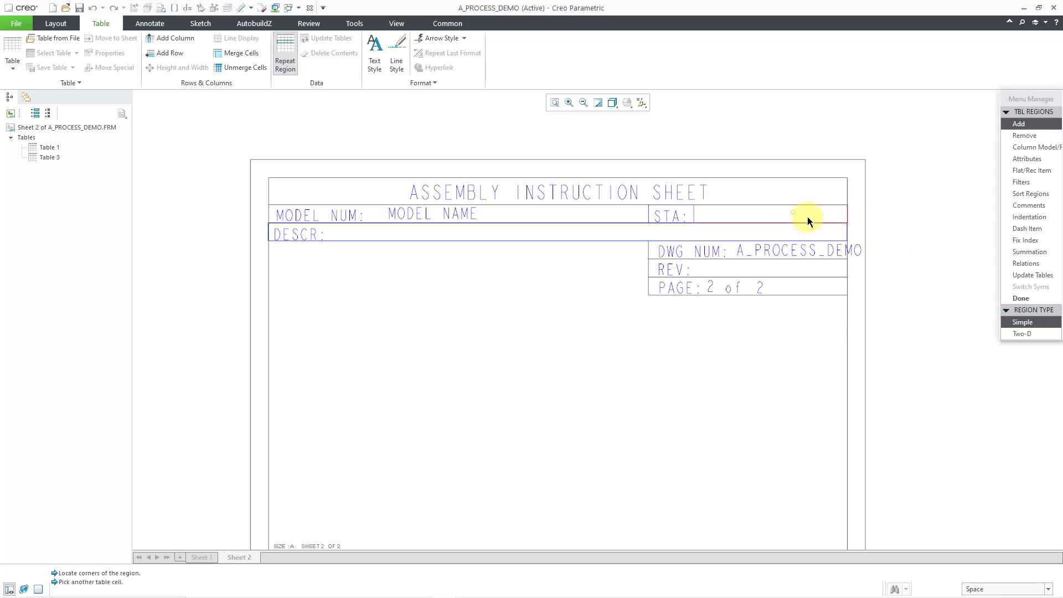
{"action": "left_click", "coordinate": [808, 217]}
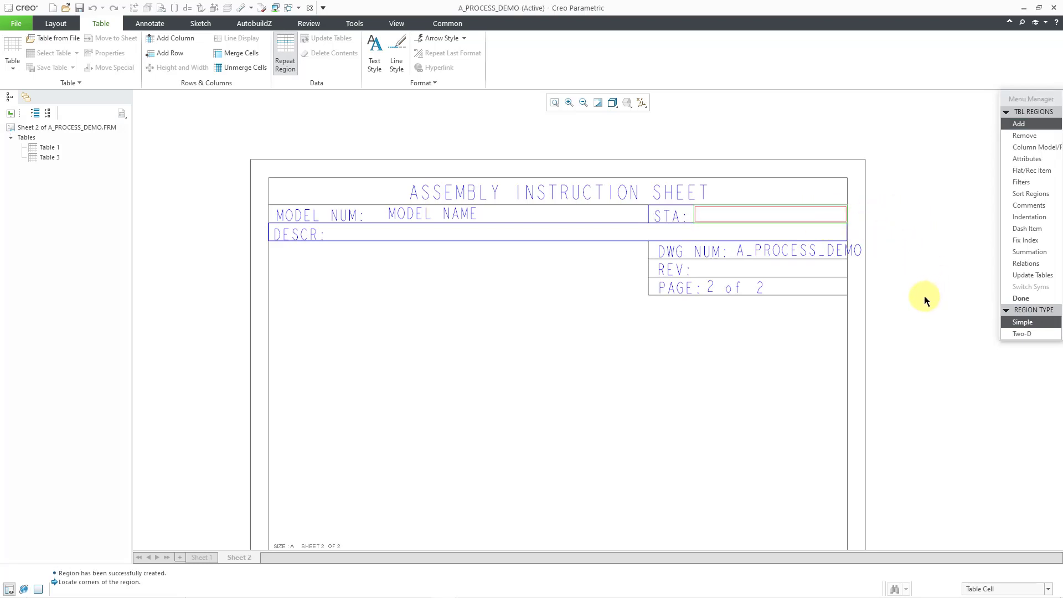
{"action": "left_click", "coordinate": [485, 235]}
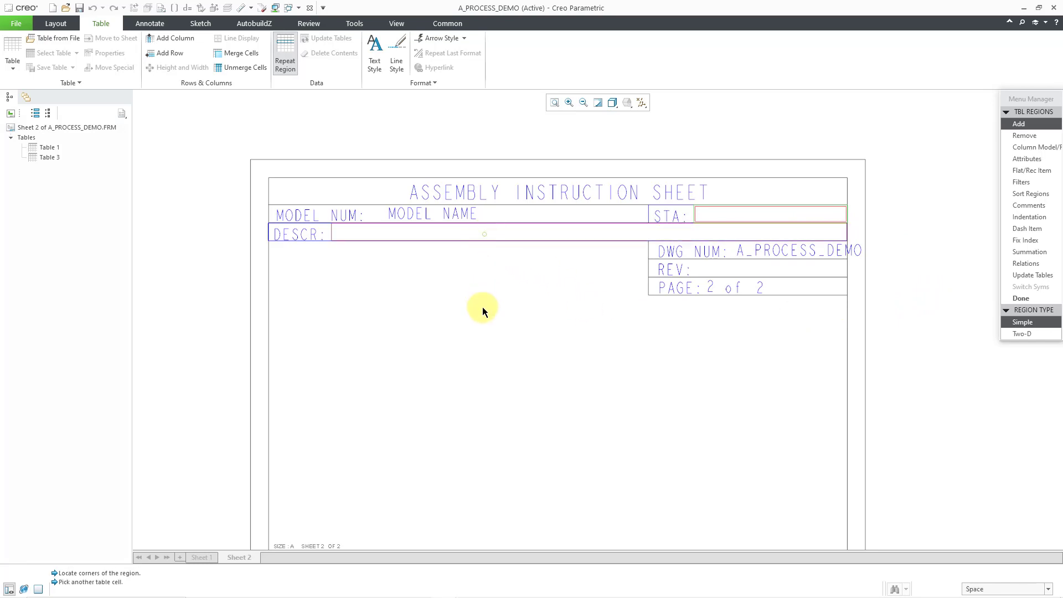
{"action": "left_click", "coordinate": [510, 237]}
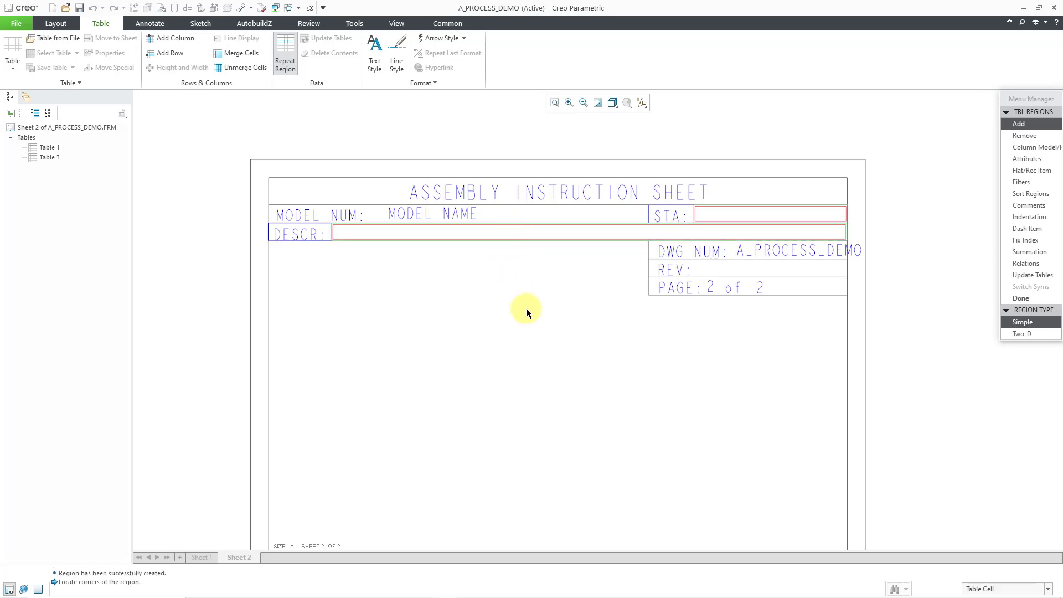
{"action": "left_click", "coordinate": [1018, 299]}
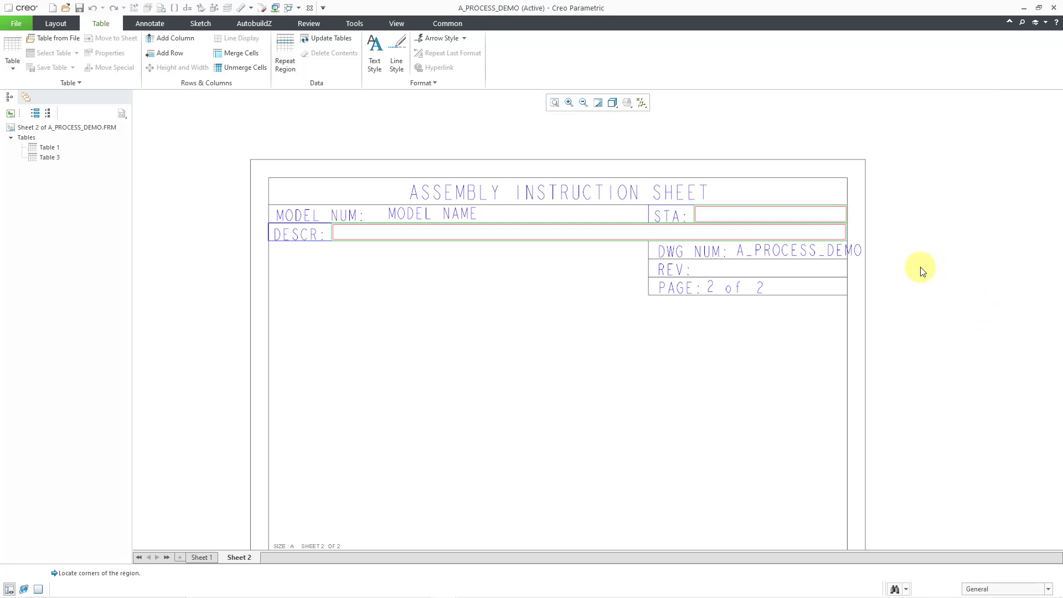
- Fill the STA cell with the &prs.actstep.number report parameter
{"action": "double_click", "coordinate": [819, 213]}
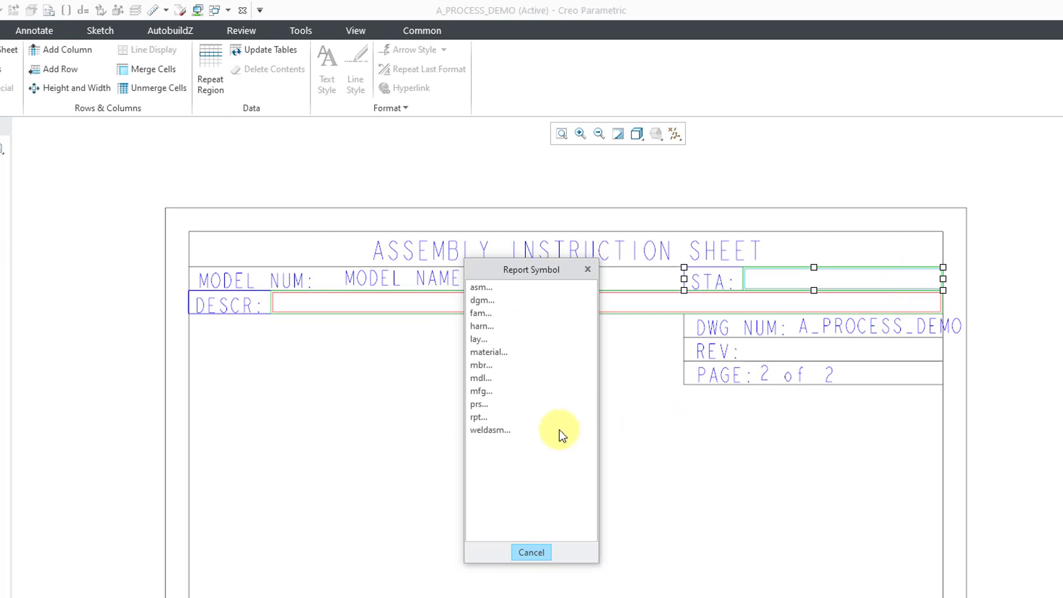
{"action": "left_click", "coordinate": [479, 405]}
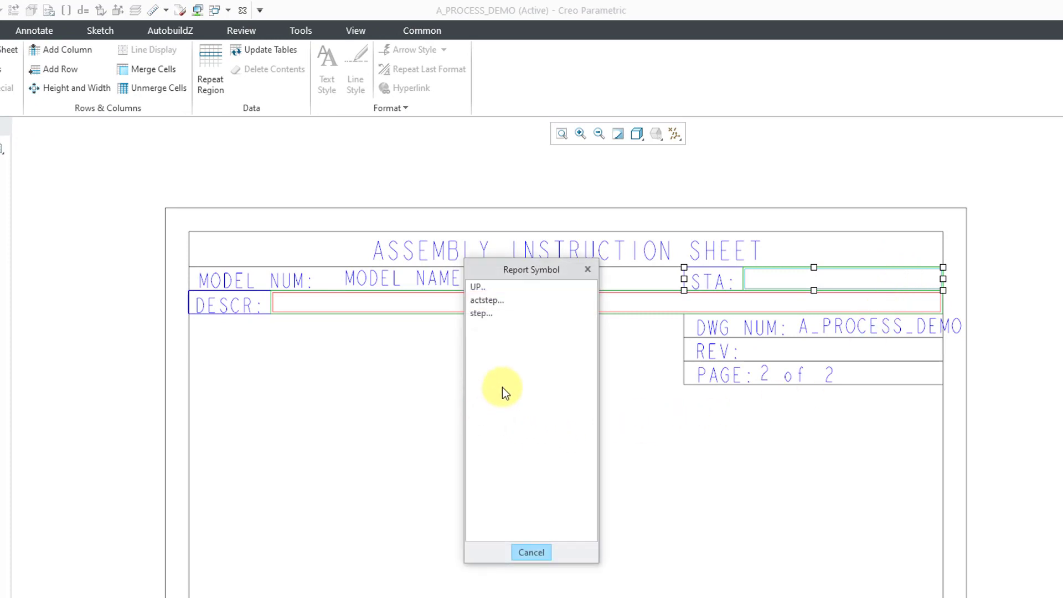
{"action": "left_click", "coordinate": [504, 300]}
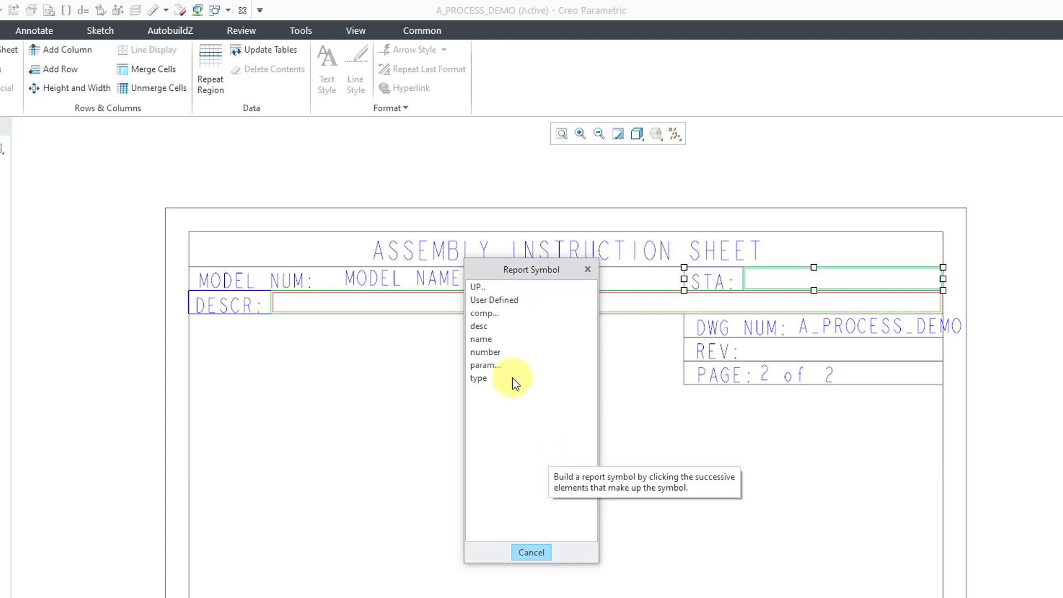
{"action": "left_click", "coordinate": [497, 353]}
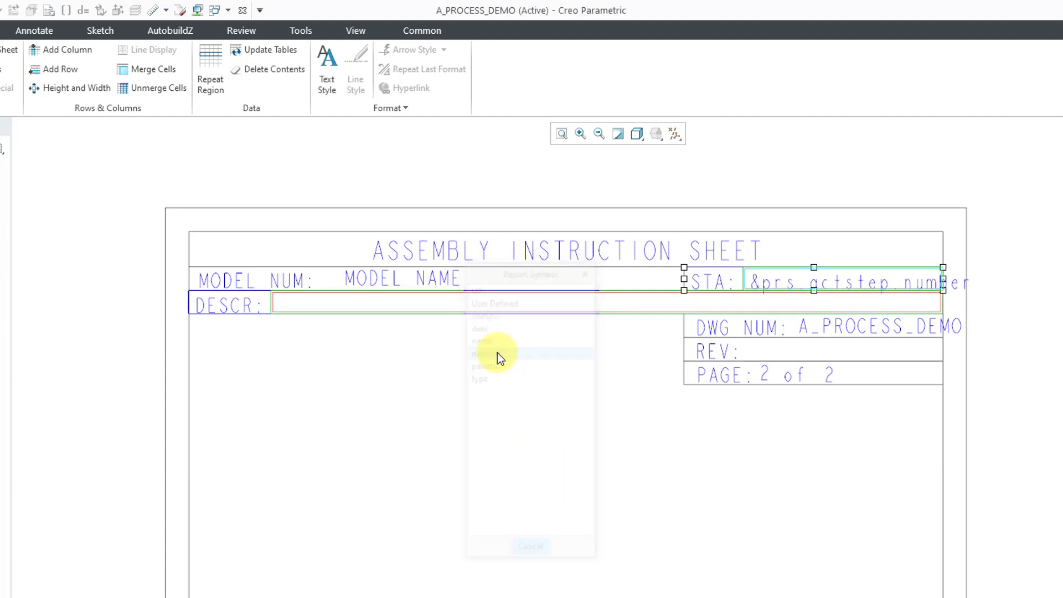
- Fill the DESCR cell with the &prs.actstep.desc report parameter
{"action": "double_click", "coordinate": [366, 303]}
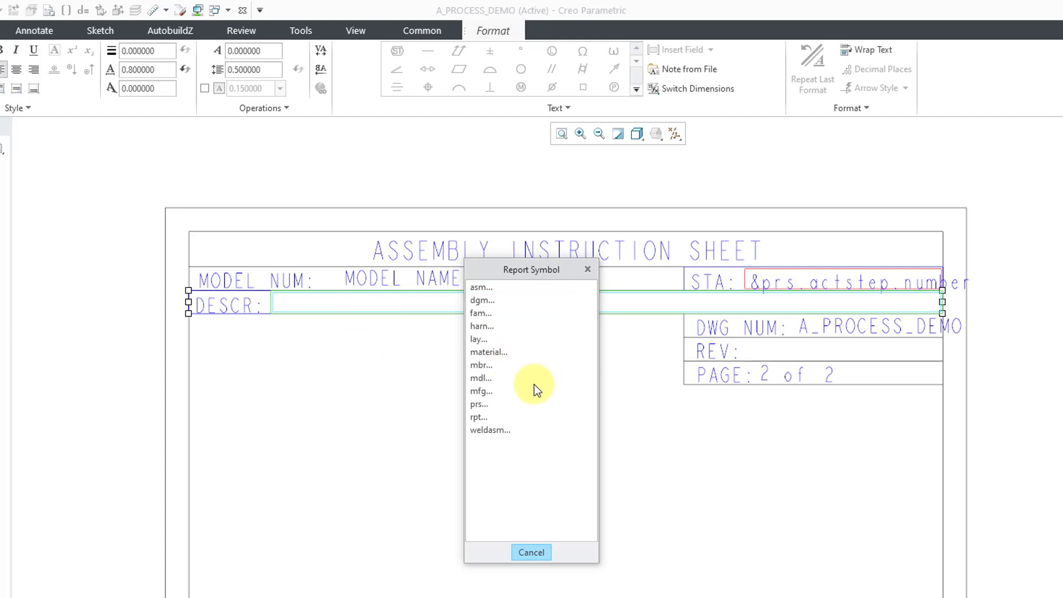
{"action": "left_click", "coordinate": [482, 405]}
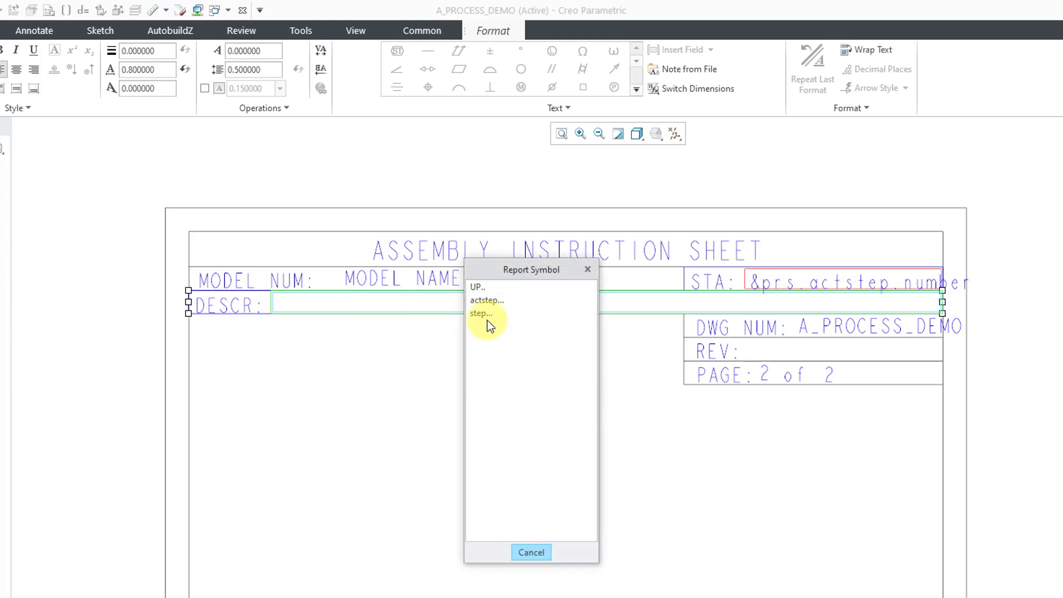
{"action": "left_click", "coordinate": [488, 300]}
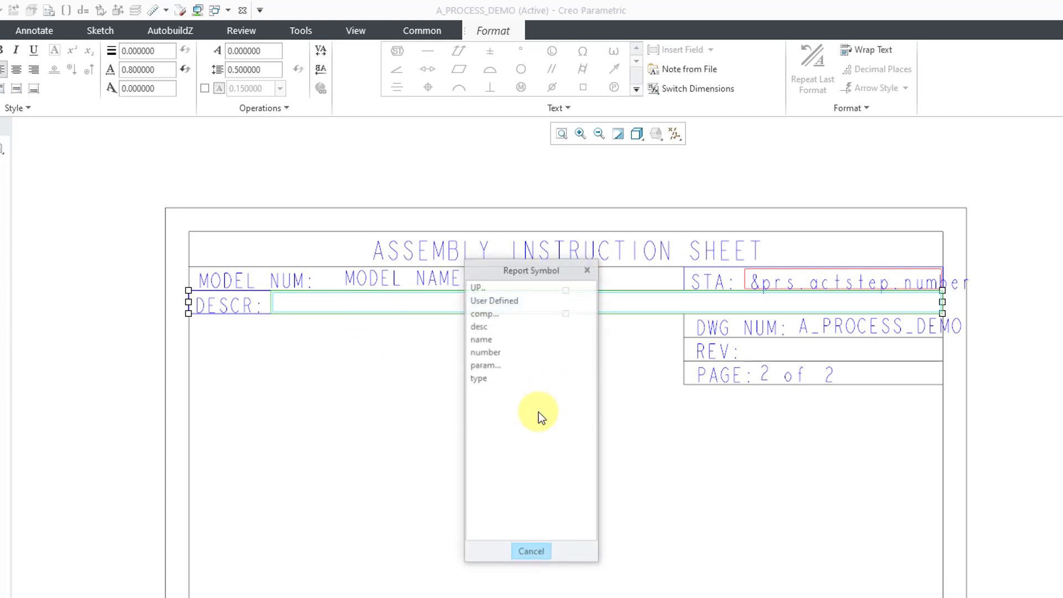
{"action": "left_click", "coordinate": [487, 328]}
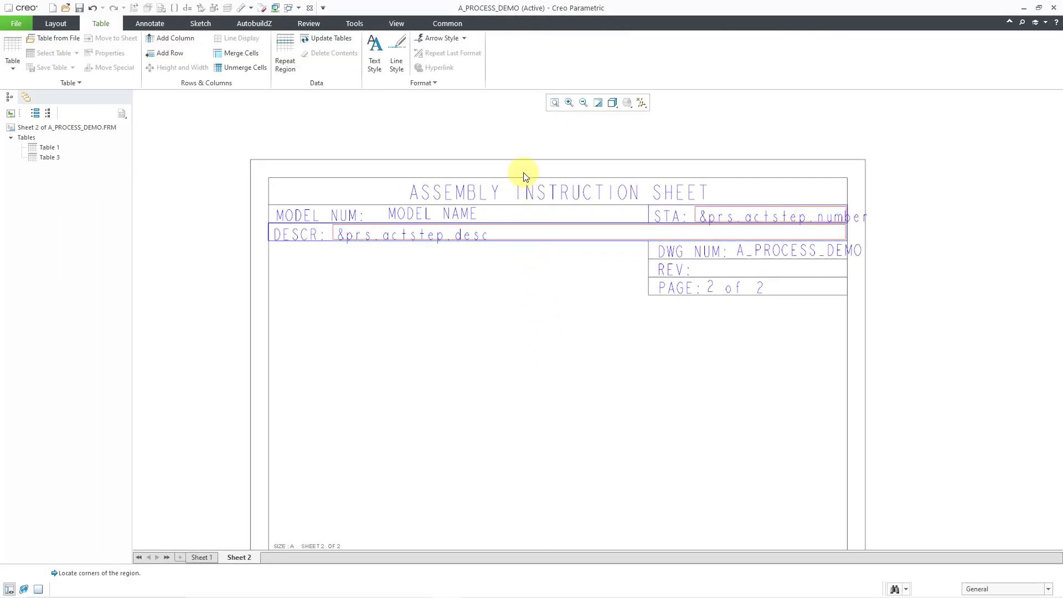
- Place a new four-column, two-row table on Sheet 2 for FIND, PART NUMBER, DESCRIPTION, QTY
{"action": "scroll", "coordinate": [522, 169], "scroll_direction": "down", "scroll_amount": 5}
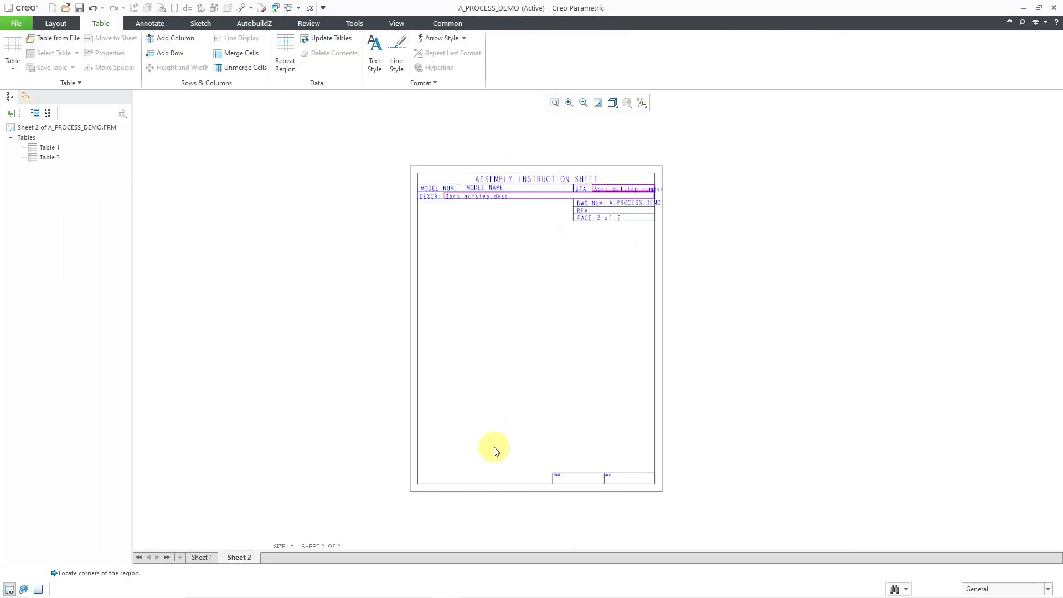
{"action": "scroll", "coordinate": [495, 451], "scroll_direction": "up", "scroll_amount": 1}
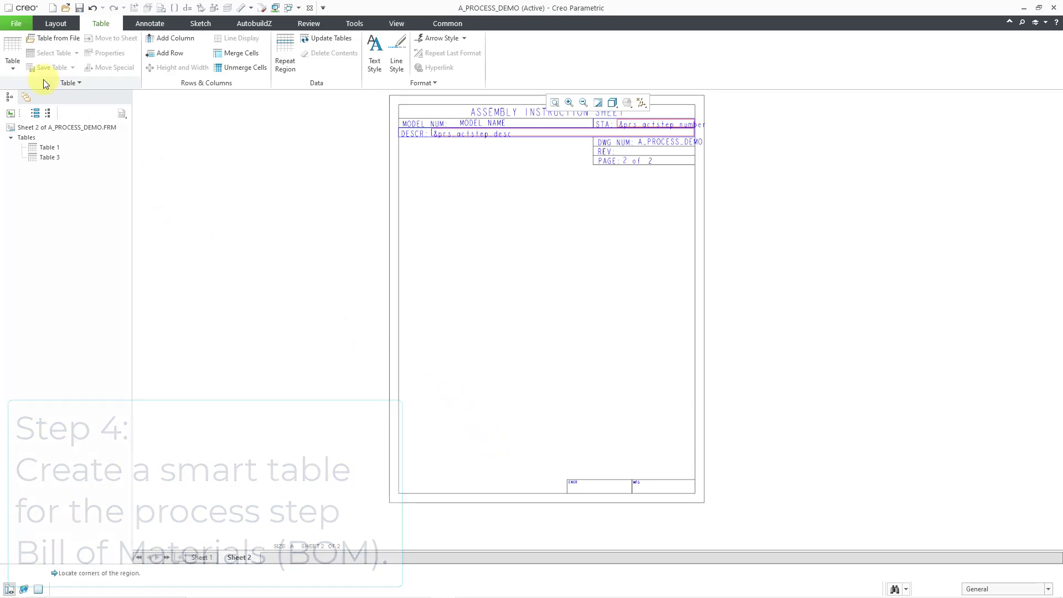
{"action": "left_click", "coordinate": [13, 68]}
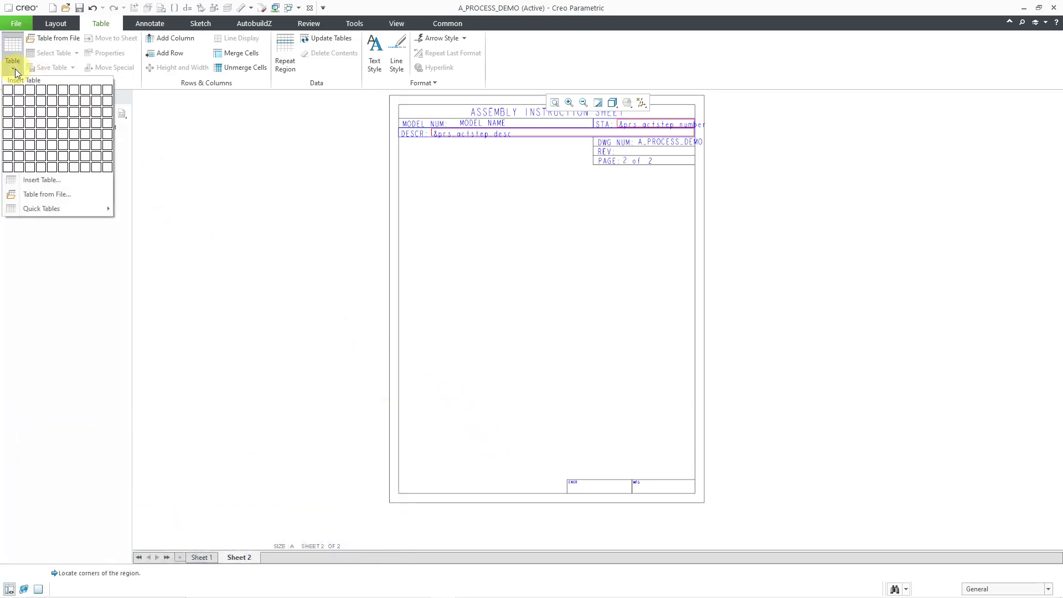
{"action": "left_click", "coordinate": [39, 104]}
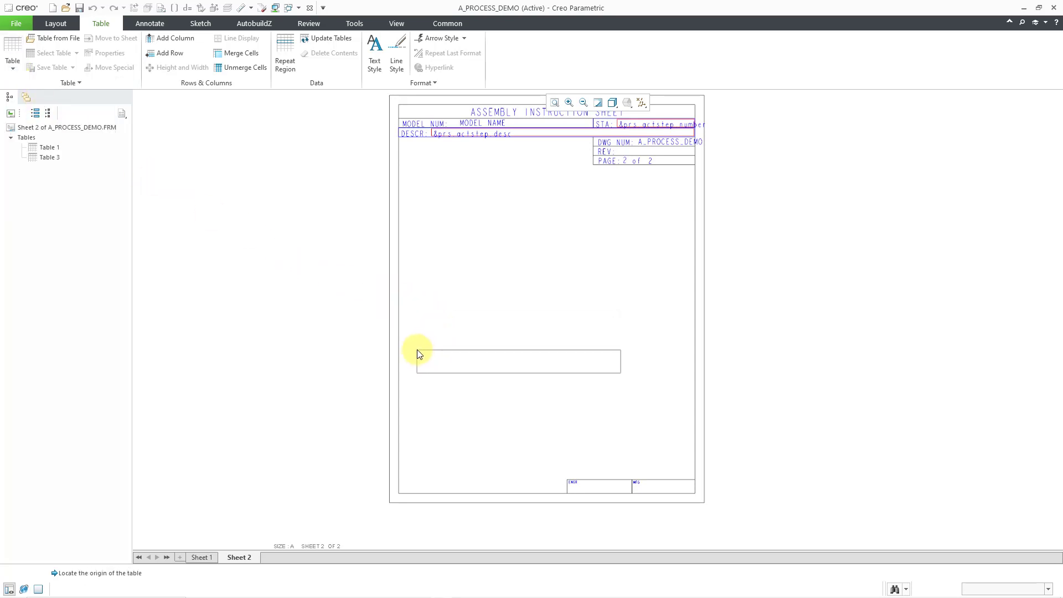
{"action": "left_click", "coordinate": [418, 351]}
{"action": "left_click", "coordinate": [448, 399]}
{"action": "scroll", "coordinate": [449, 400], "scroll_direction": "down", "scroll_amount": 1}
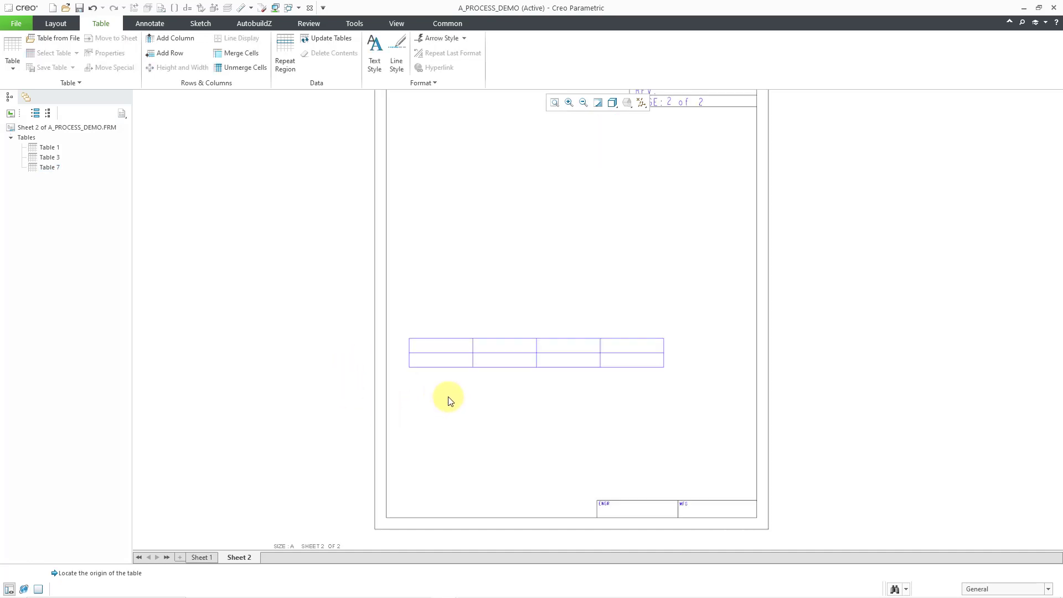
{"action": "scroll", "coordinate": [449, 400], "scroll_direction": "down", "scroll_amount": 2}
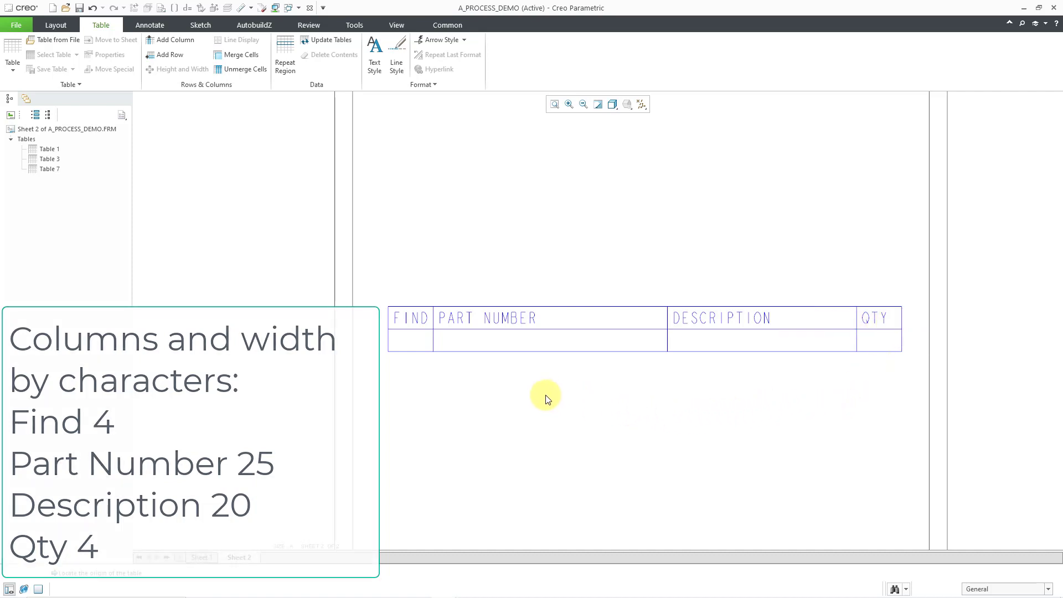
- Add a simple repeat region spanning the data row from FIND to QTY
{"action": "left_click", "coordinate": [284, 65]}
{"action": "left_click", "coordinate": [1040, 126]}
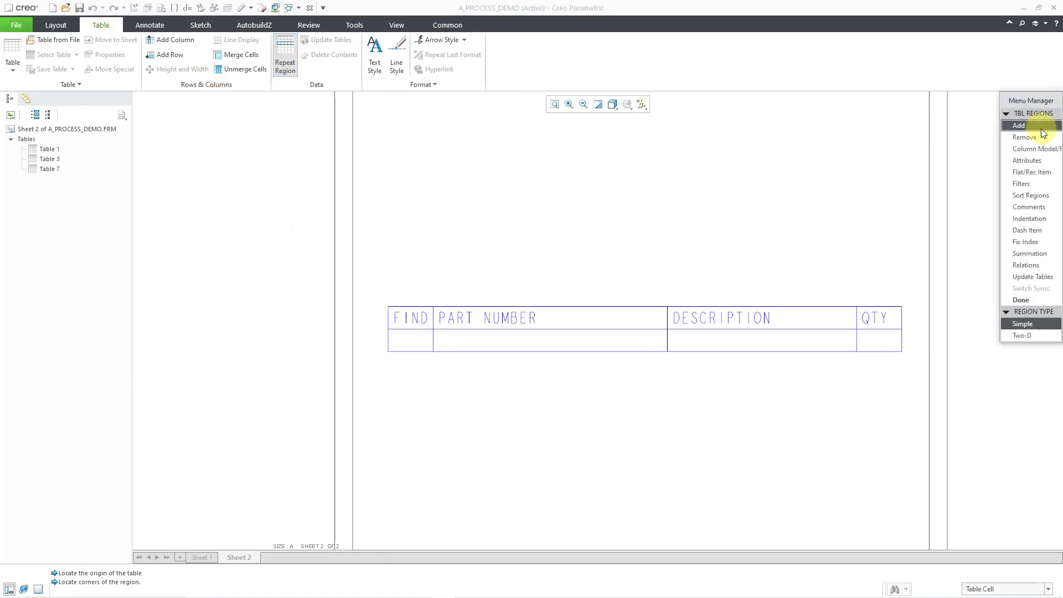
{"action": "left_click", "coordinate": [408, 340]}
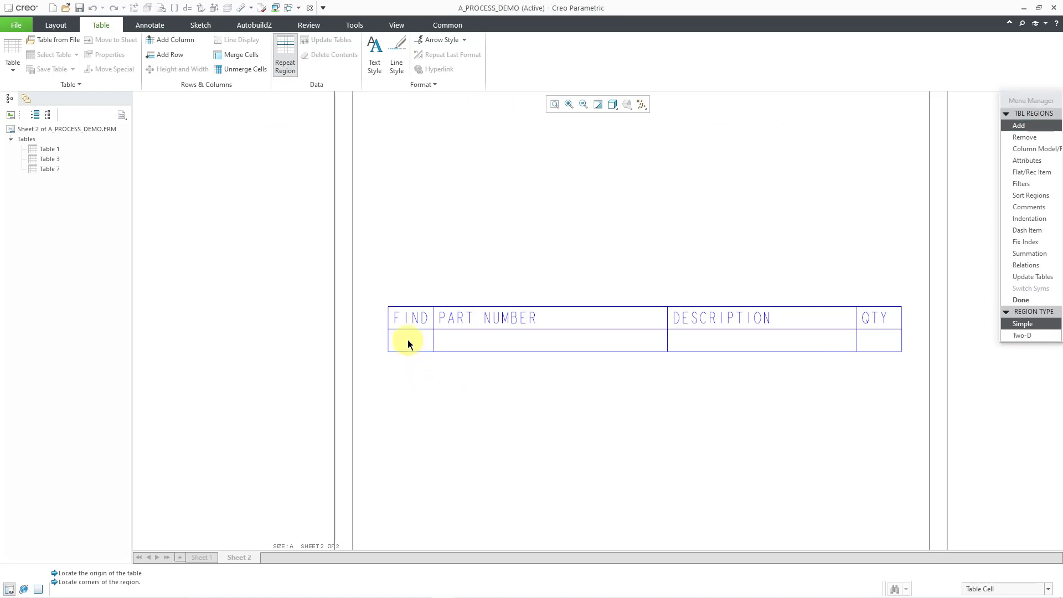
{"action": "left_click", "coordinate": [886, 347]}
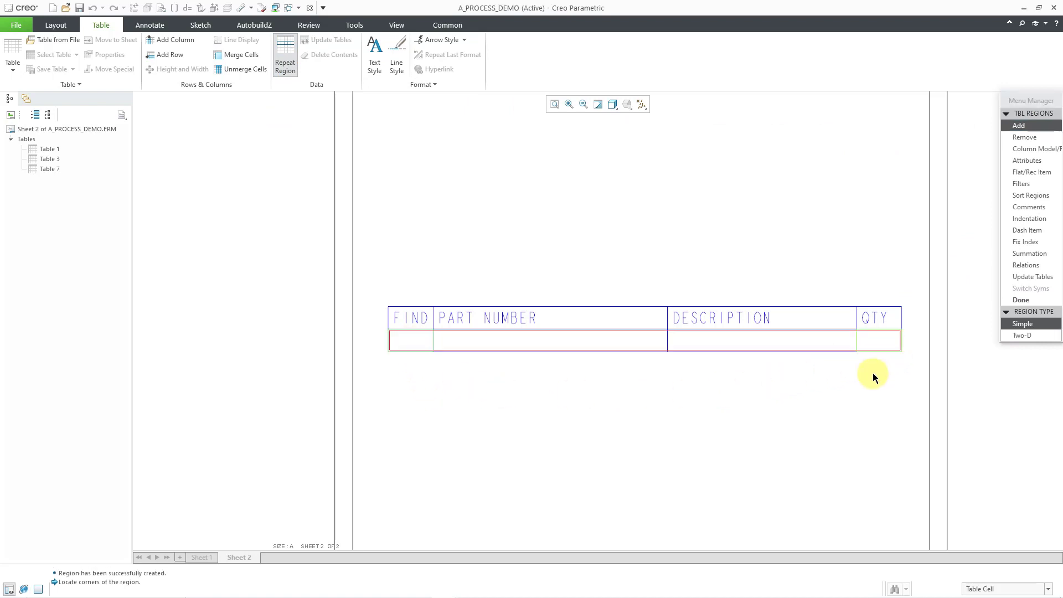
{"action": "left_click", "coordinate": [1021, 301]}
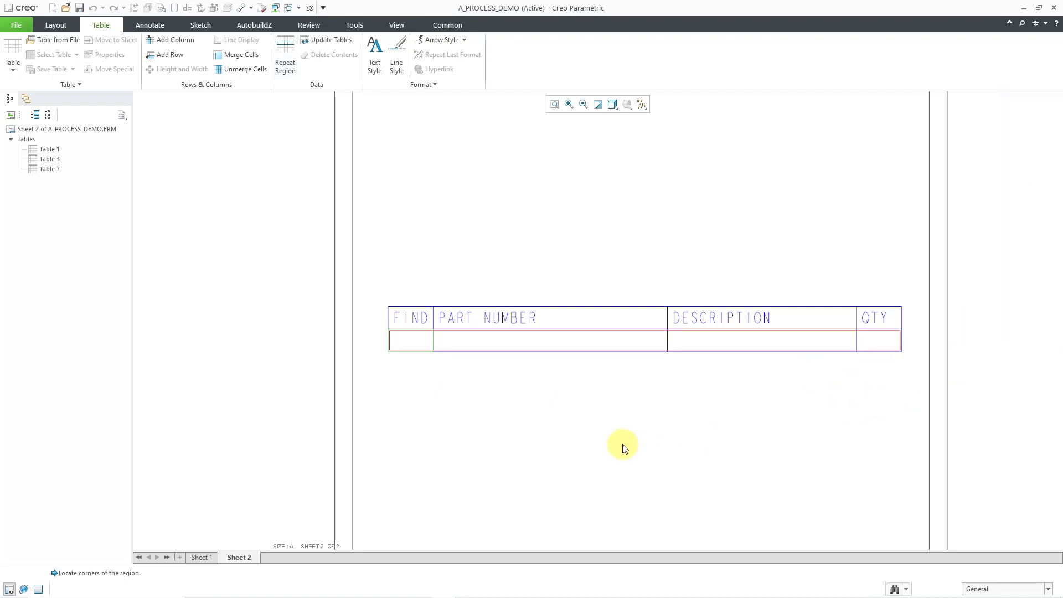
- Fill the FIND cell with &rpt.index and the QTY cell with &rpt.qty
{"action": "double_click", "coordinate": [410, 340]}
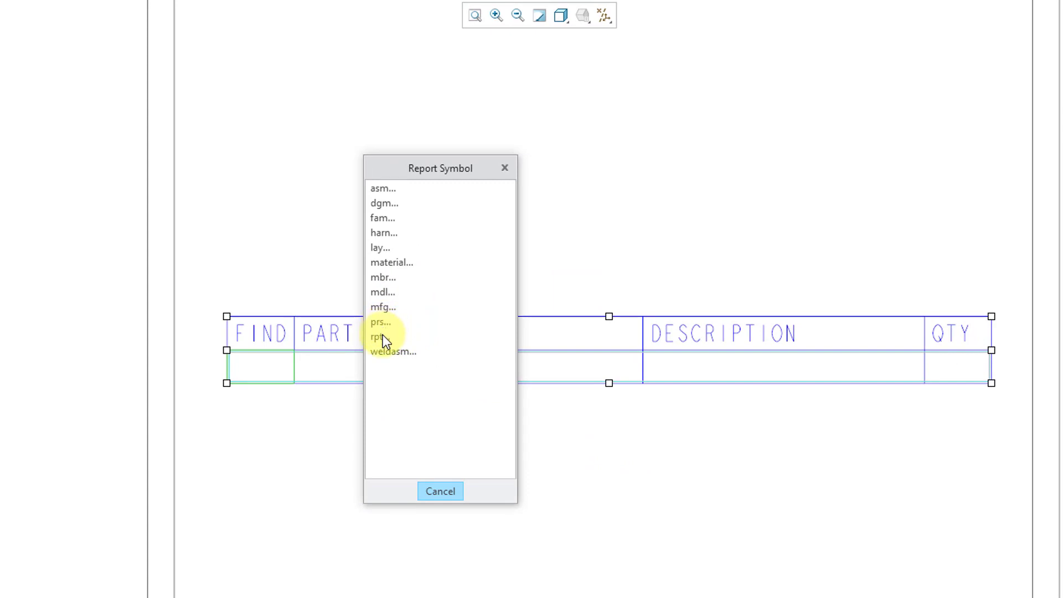
{"action": "left_click", "coordinate": [384, 335]}
{"action": "left_click", "coordinate": [388, 204]}
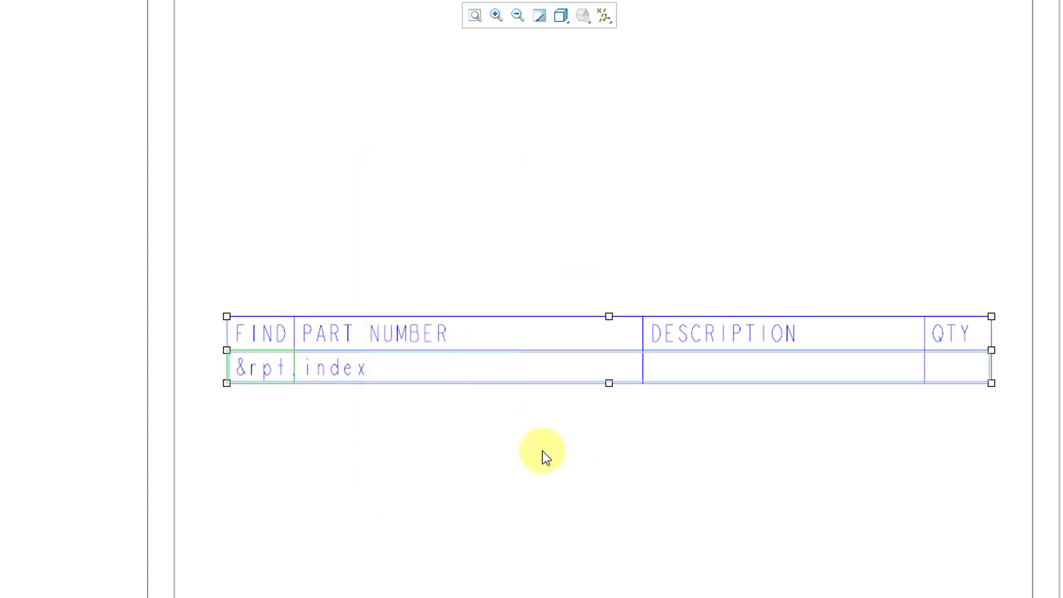
{"action": "double_click", "coordinate": [952, 368]}
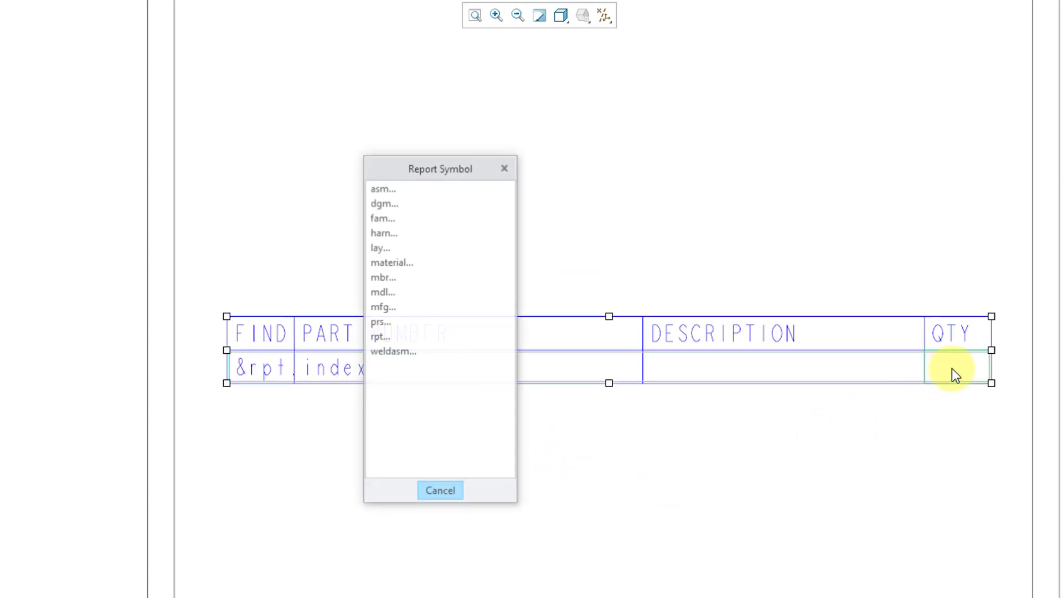
{"action": "left_click", "coordinate": [379, 336]}
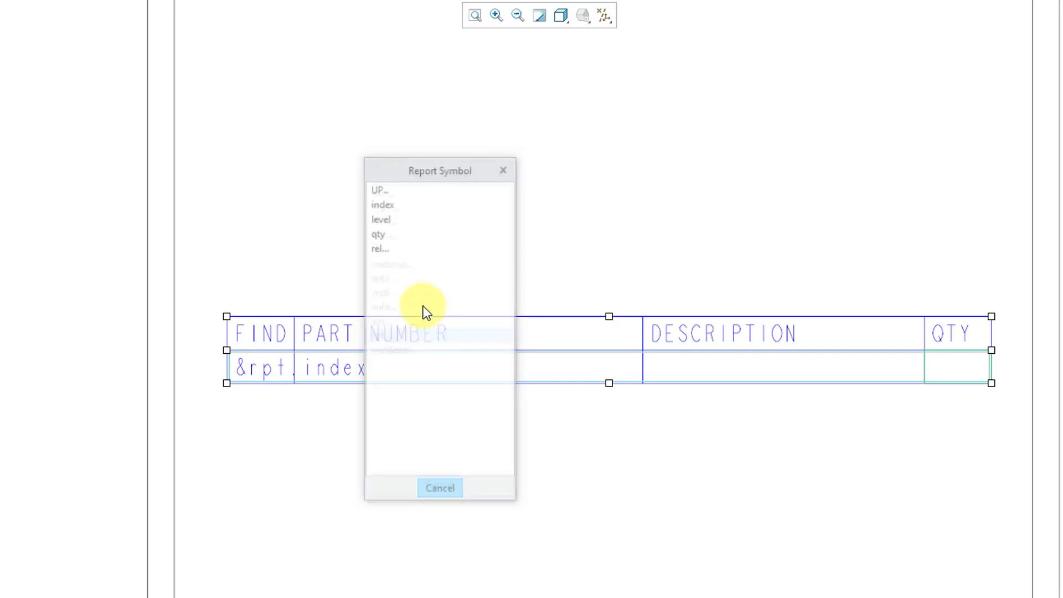
{"action": "left_click", "coordinate": [380, 234]}
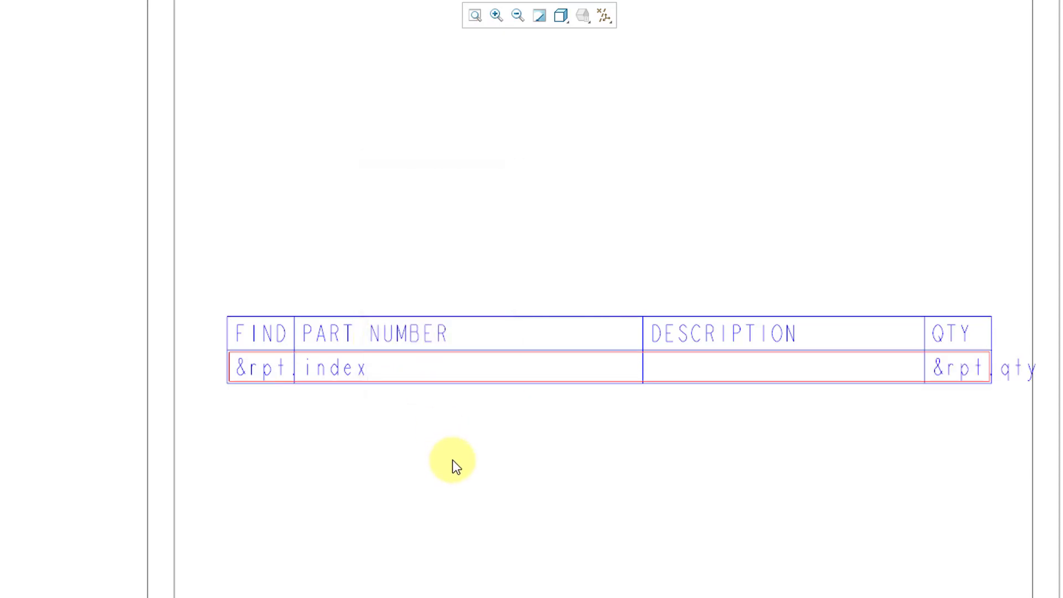
- Fill the PART NUMBER cell with &prs.actstep.comp.name
{"action": "double_click", "coordinate": [450, 371]}
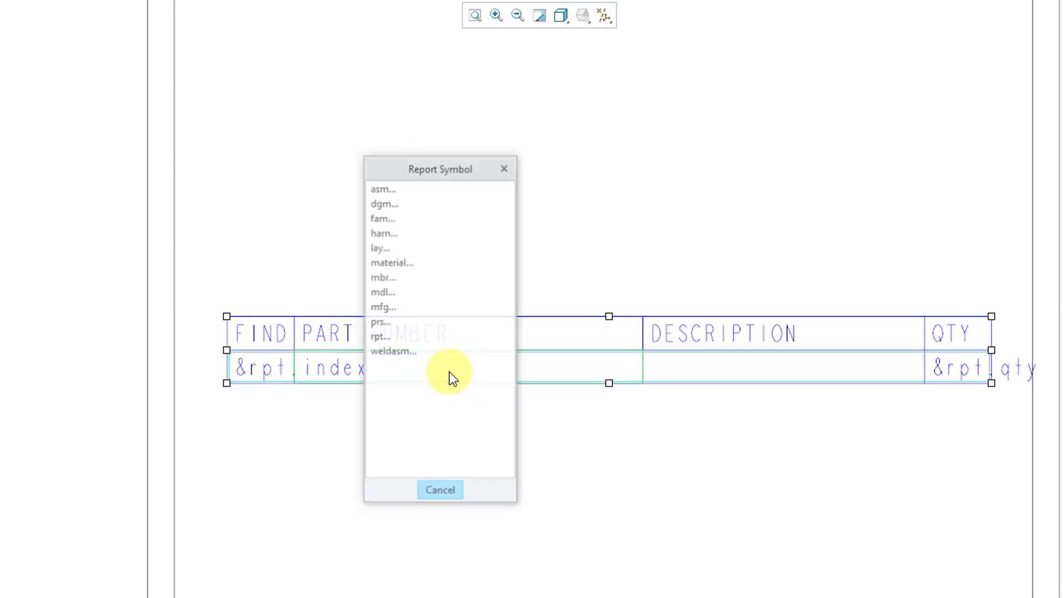
{"action": "left_click", "coordinate": [381, 324]}
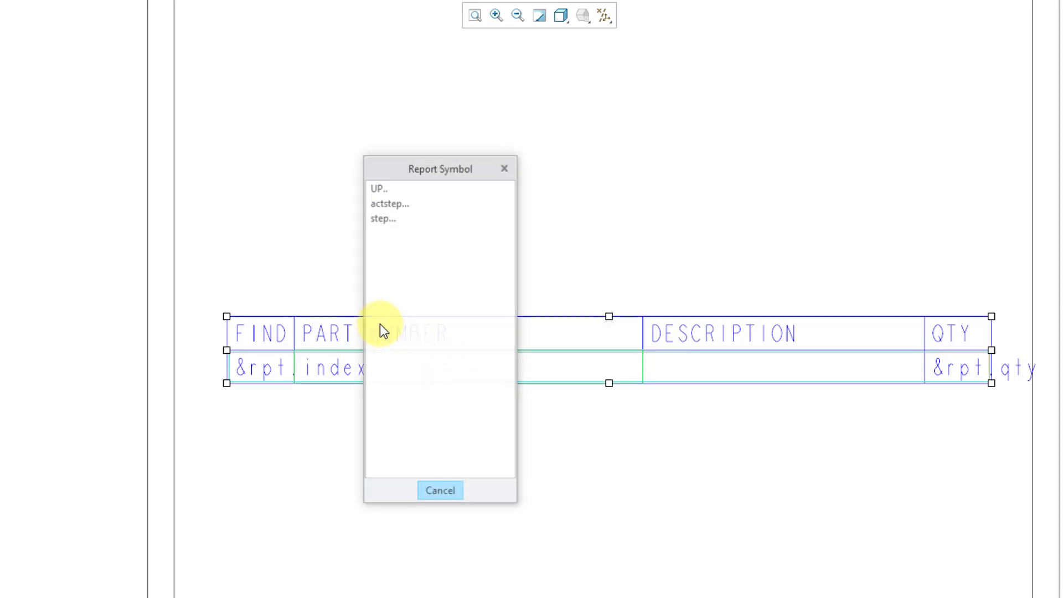
{"action": "left_click", "coordinate": [390, 203]}
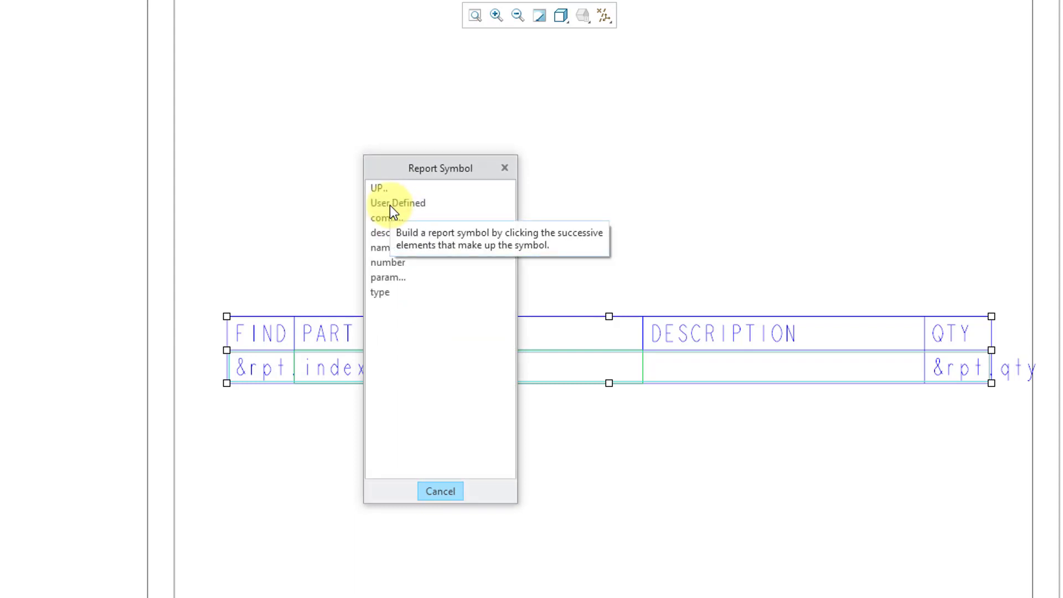
{"action": "left_click", "coordinate": [387, 219]}
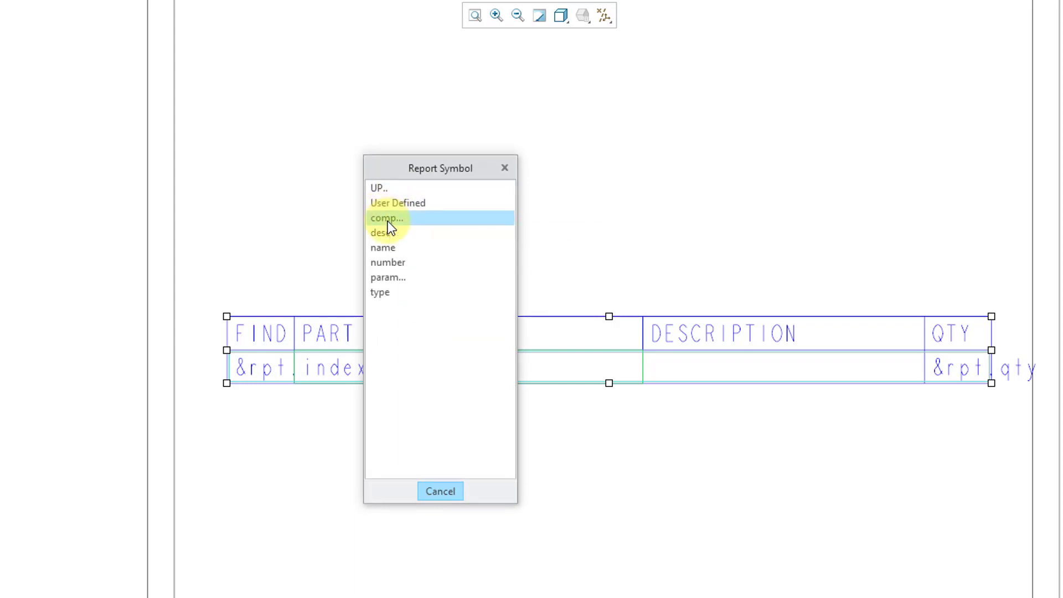
{"action": "left_click", "coordinate": [389, 219]}
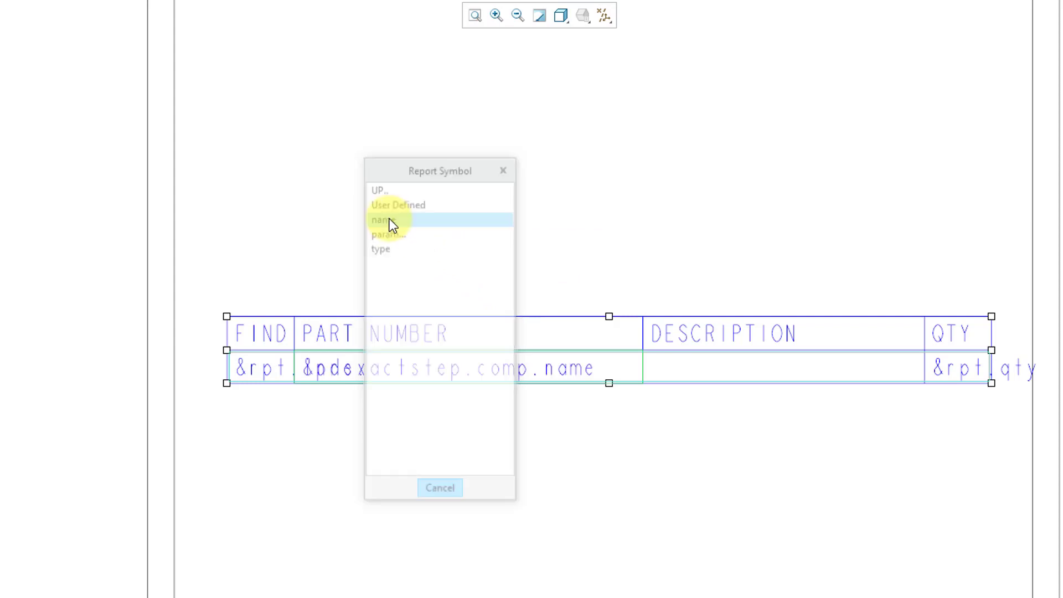
- Fill the DESCRIPTION cell with a user-defined component parameter named description
{"action": "double_click", "coordinate": [716, 367]}
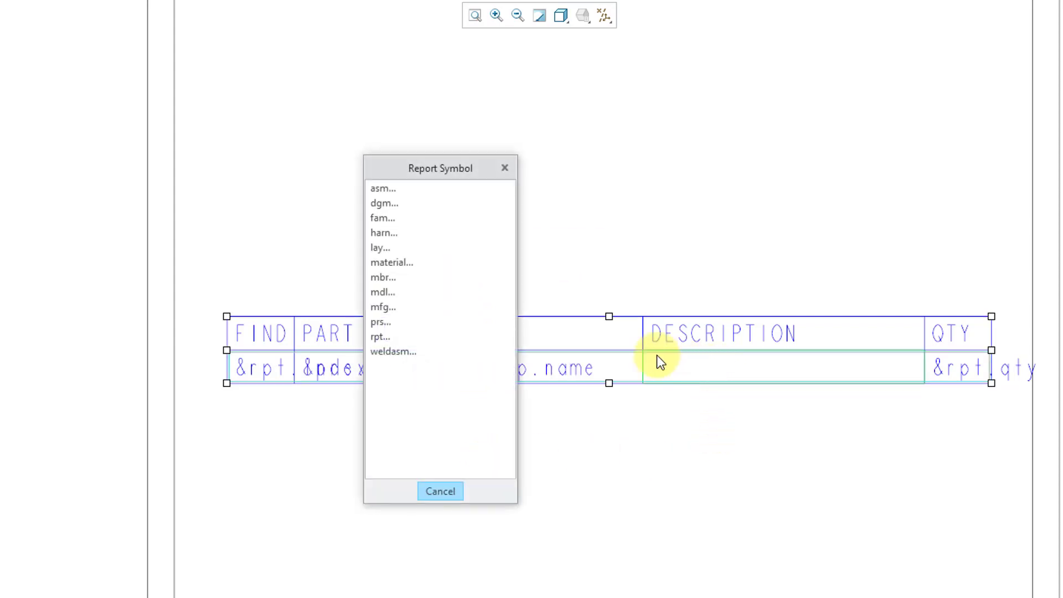
{"action": "left_click", "coordinate": [379, 324]}
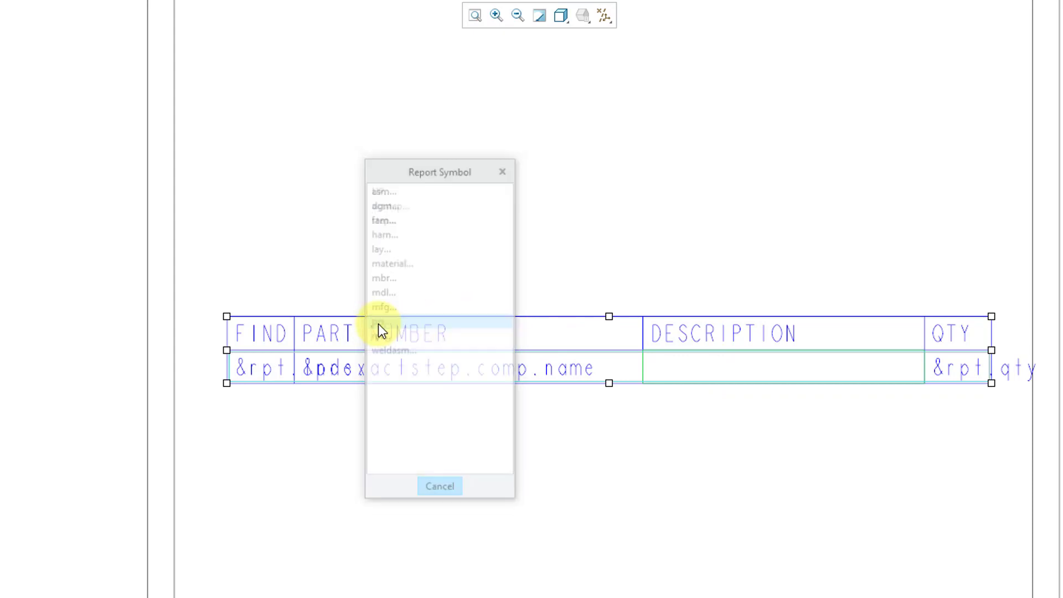
{"action": "left_click", "coordinate": [400, 205]}
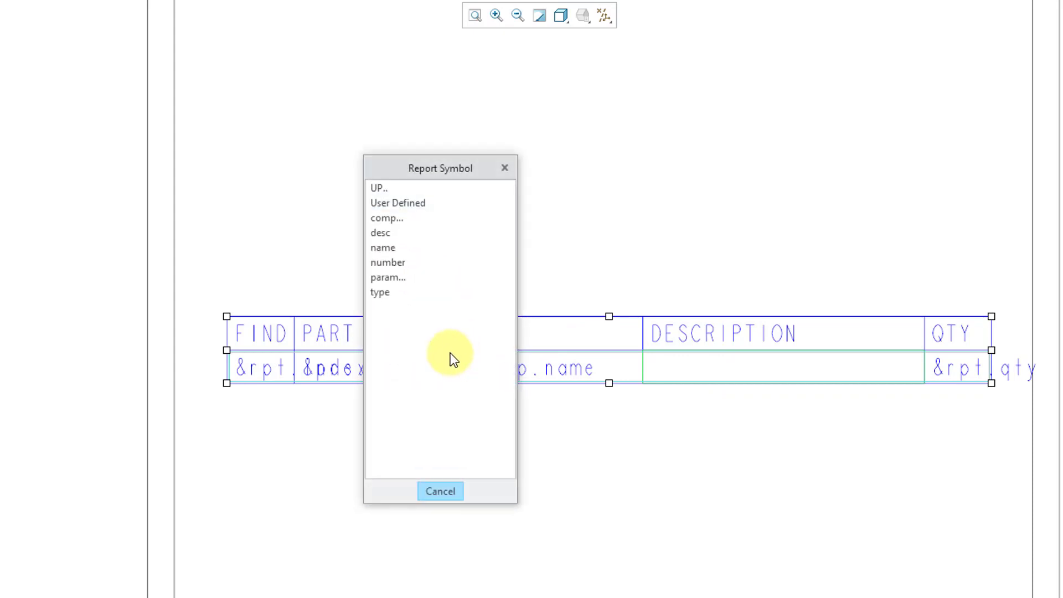
{"action": "left_click", "coordinate": [387, 219]}
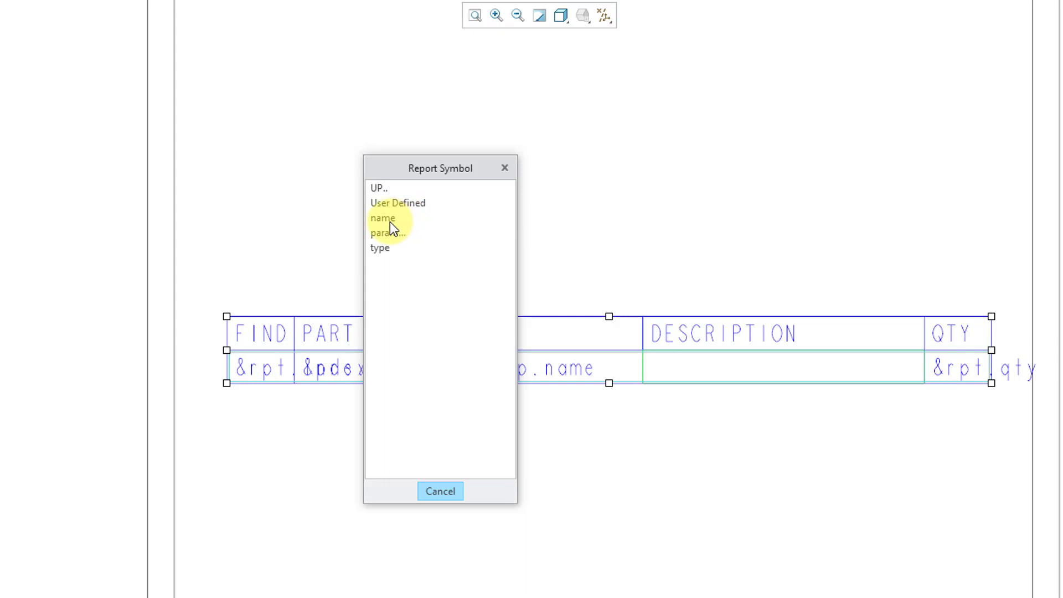
{"action": "left_click", "coordinate": [398, 206]}
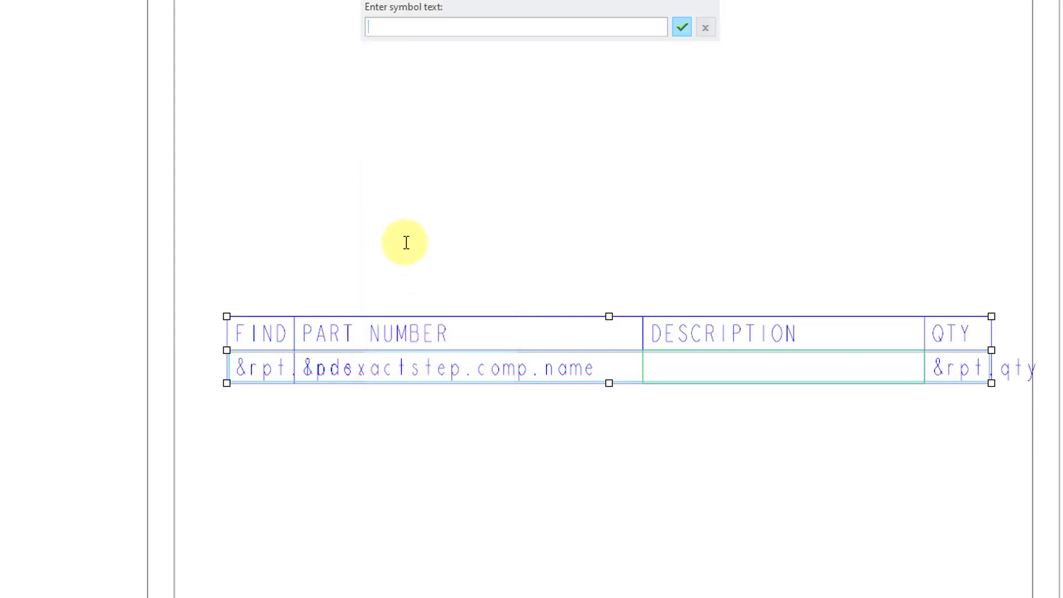
{"action": "type", "text": "description"}
{"action": "key", "text": "Return"}
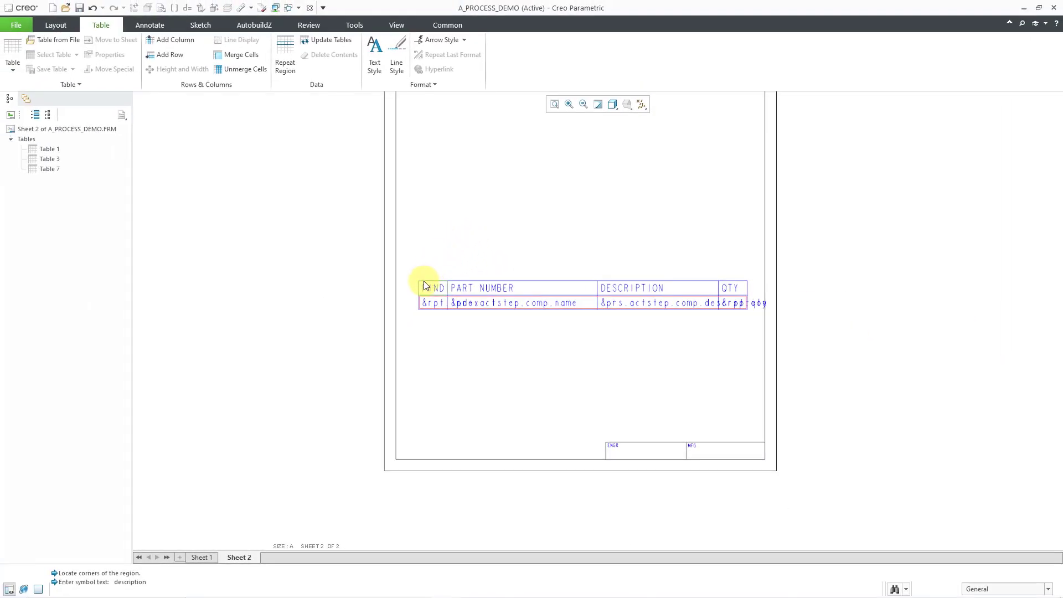
- Drag the parts table lower on Sheet 2 and check its placement
{"action": "left_click", "coordinate": [425, 286]}
{"action": "left_click_drag", "start_coordinate": [425, 286], "coordinate": [414, 321]}
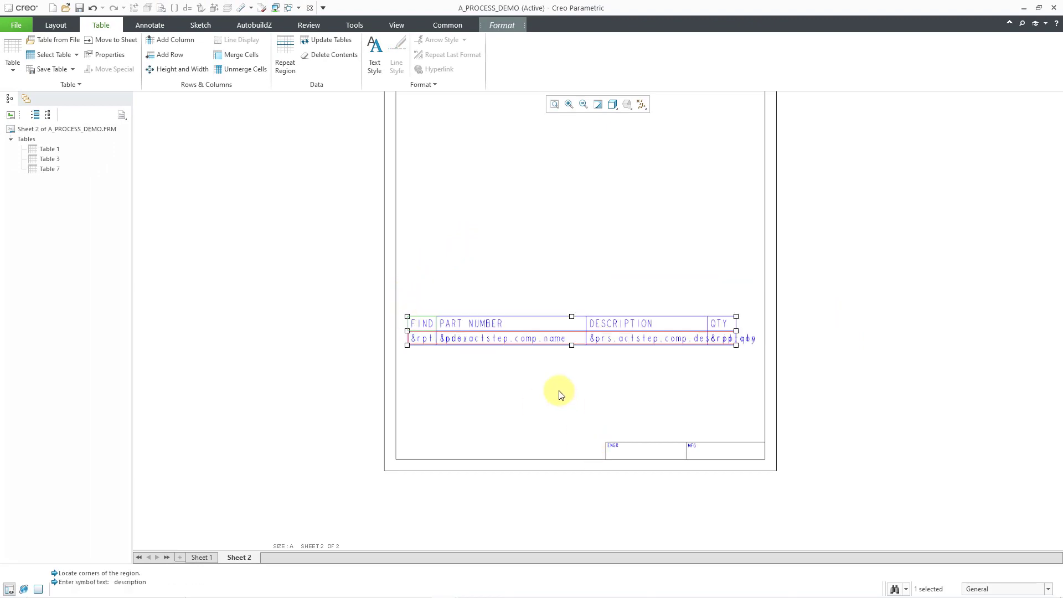
{"action": "left_click", "coordinate": [579, 418]}
{"action": "scroll", "coordinate": [580, 418], "scroll_direction": "down", "scroll_amount": 2}
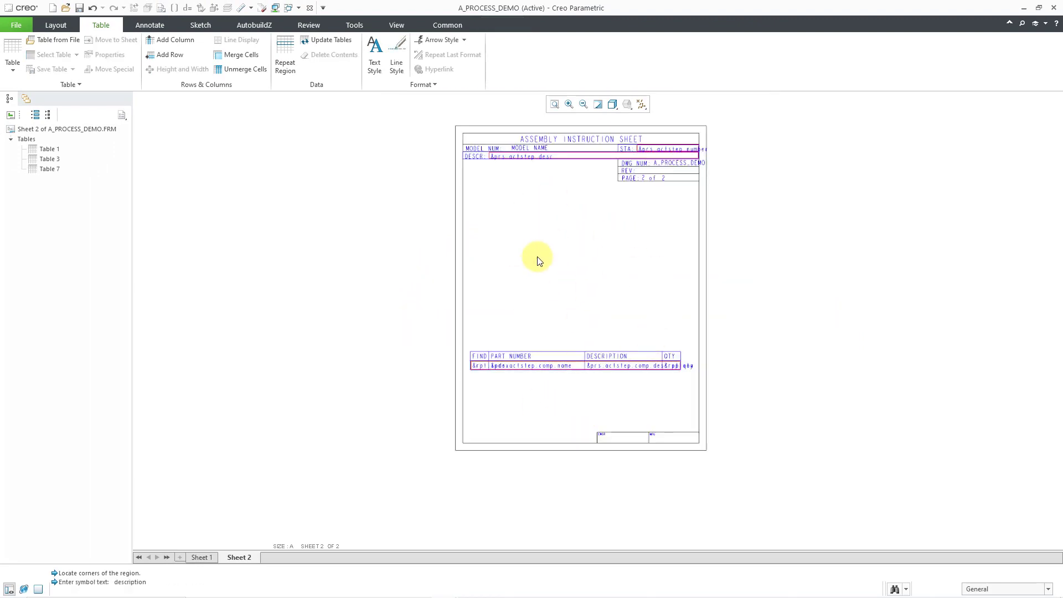
{"action": "middle_click_drag", "start_coordinate": [541, 269], "coordinate": [542, 303]}
{"action": "scroll", "coordinate": [542, 303], "scroll_direction": "down", "scroll_amount": 2}
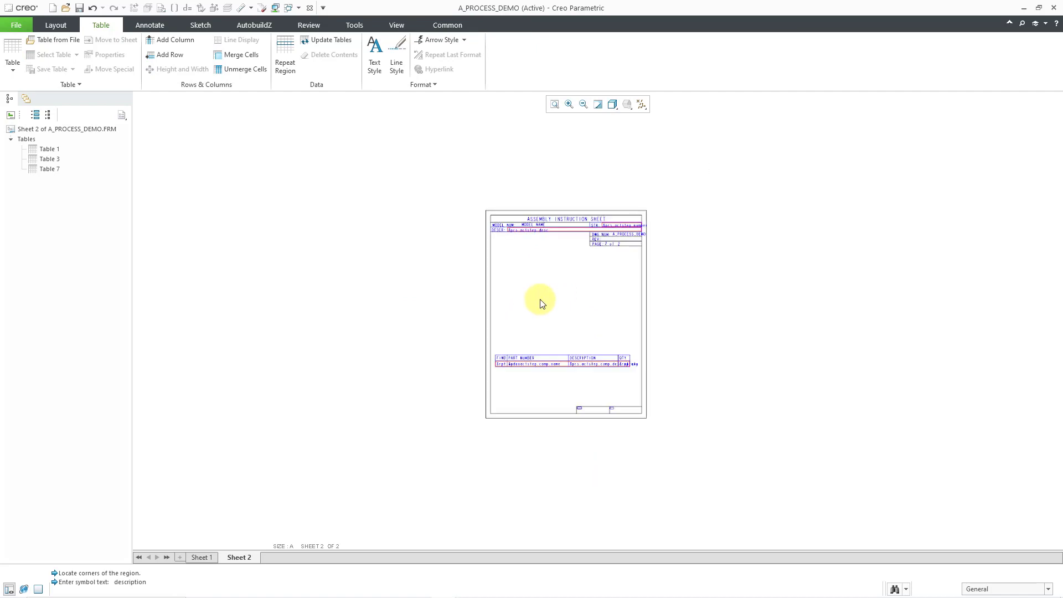
{"action": "scroll", "coordinate": [542, 303], "scroll_direction": "up", "scroll_amount": 3}
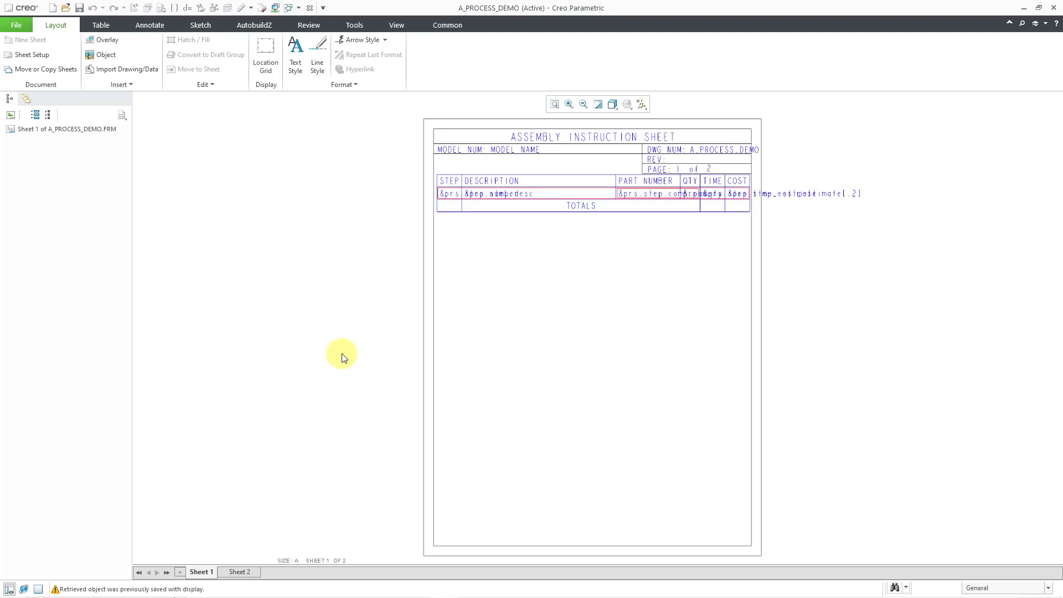
- Set the step table's main repeat region attribute to No Duplicates
{"action": "left_click", "coordinate": [101, 25]}
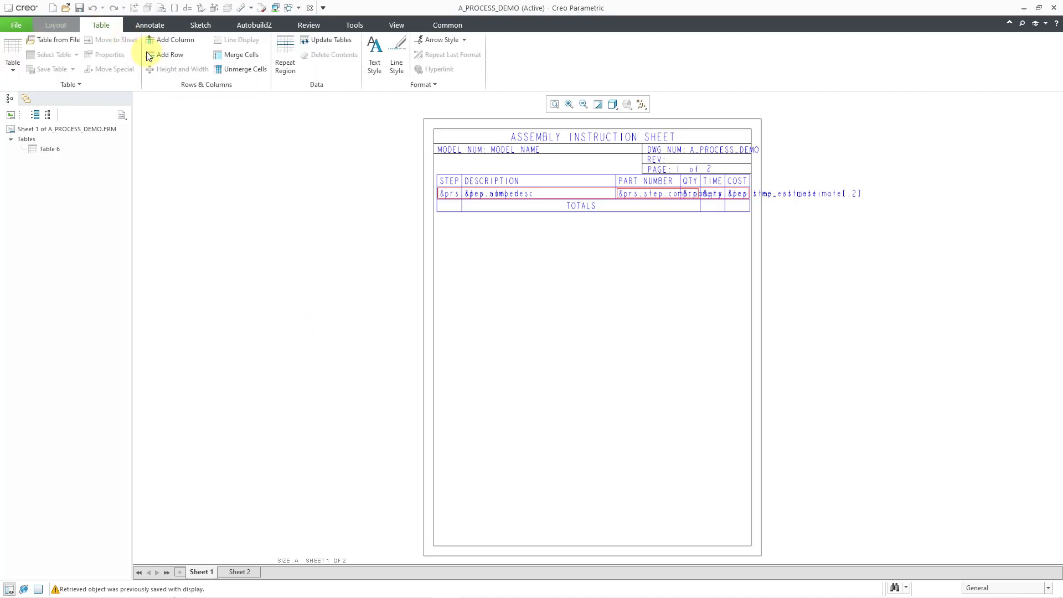
{"action": "left_click", "coordinate": [285, 72]}
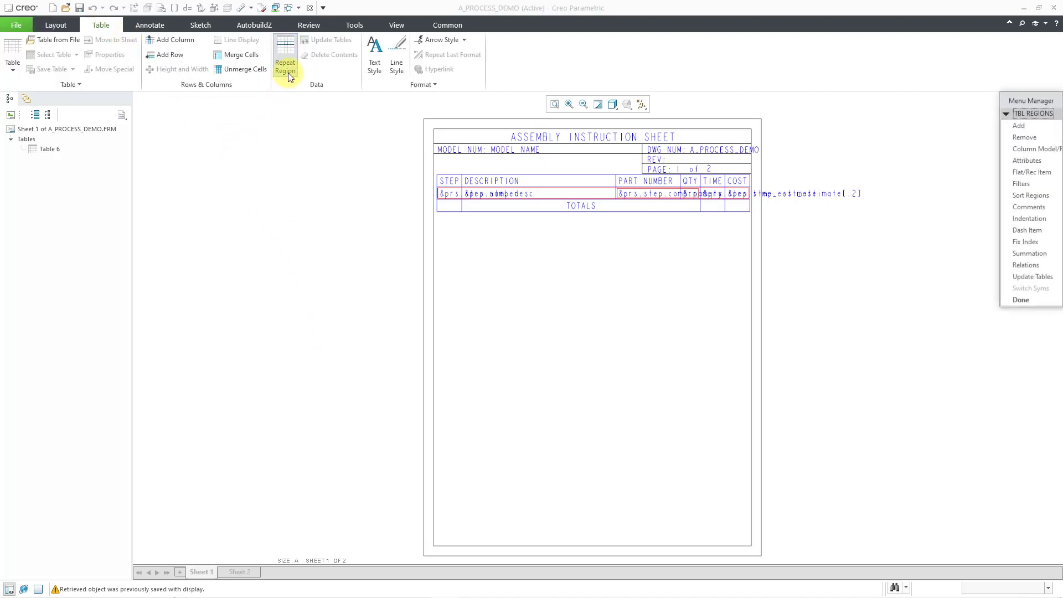
{"action": "left_click", "coordinate": [1023, 161]}
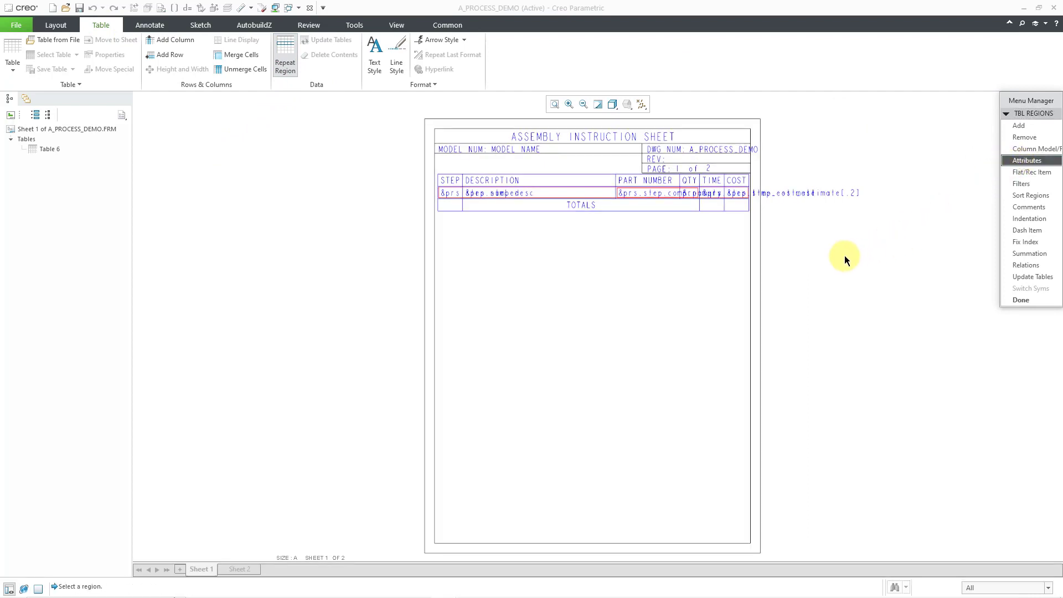
{"action": "left_click", "coordinate": [567, 198]}
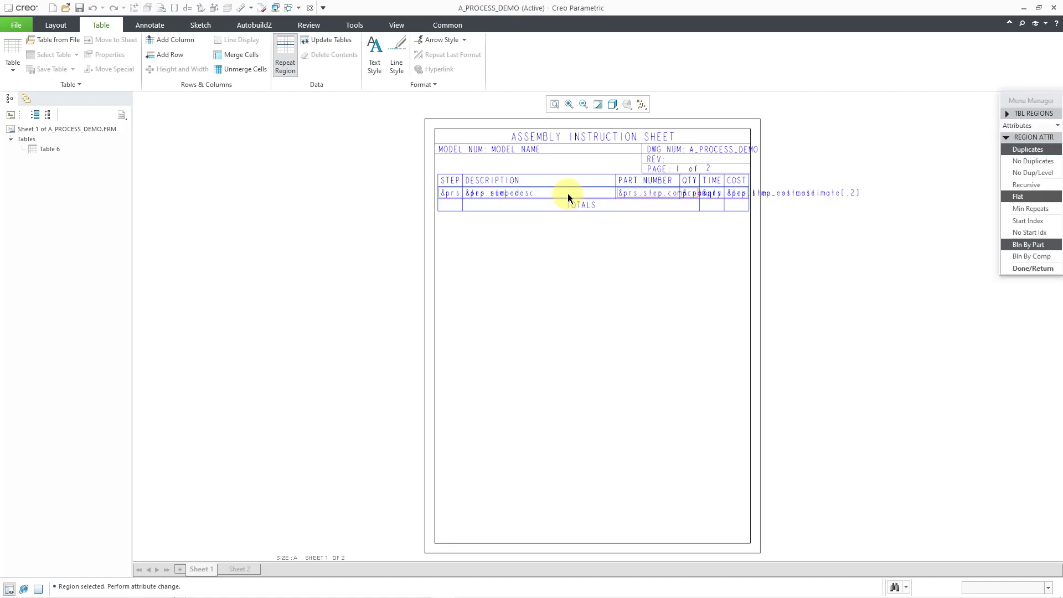
{"action": "left_click", "coordinate": [1033, 161]}
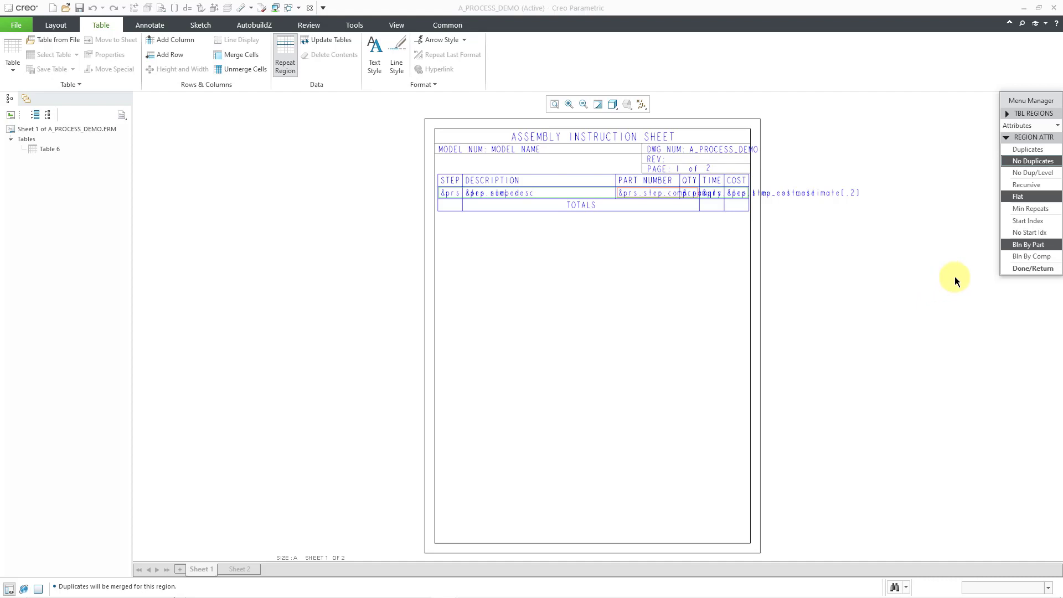
{"action": "left_click", "coordinate": [1018, 269]}
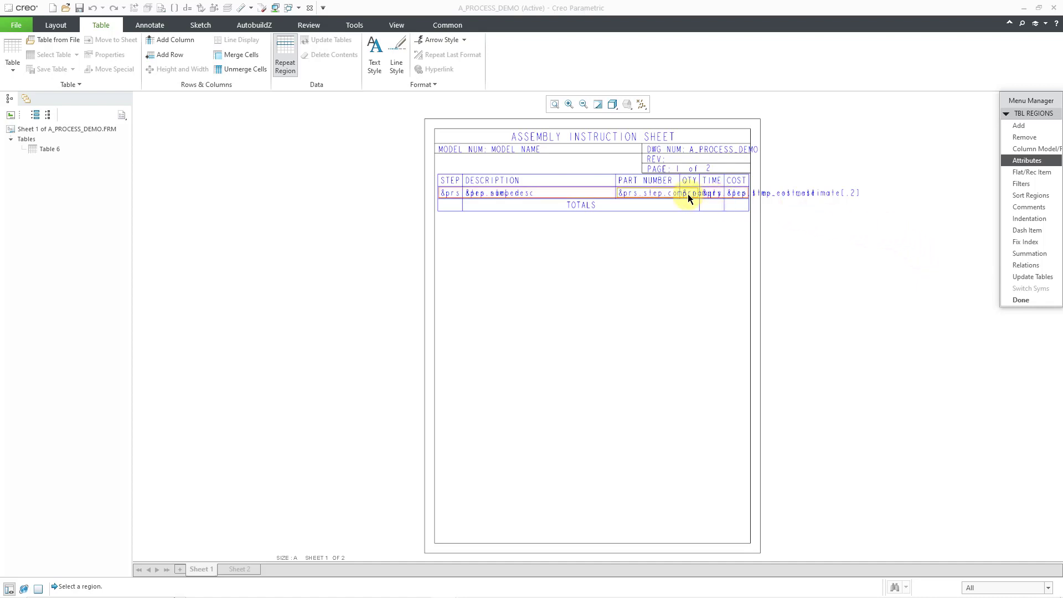
- Set the nested part-number region to No Duplicates and finish the repeat region edits
{"action": "scroll", "coordinate": [688, 193], "scroll_direction": "up", "scroll_amount": 4}
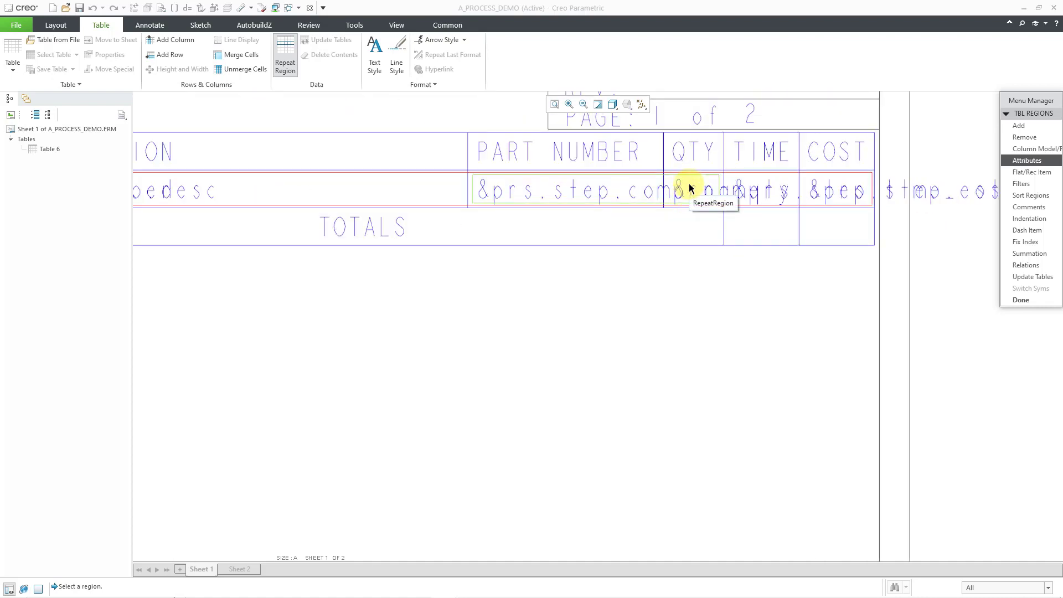
{"action": "left_click", "coordinate": [689, 189]}
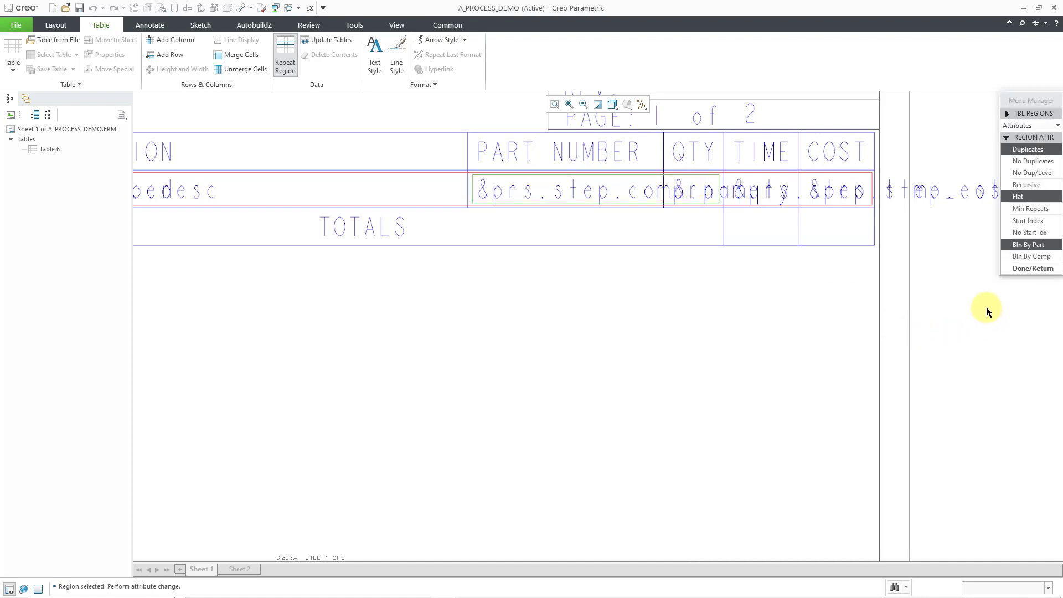
{"action": "left_click", "coordinate": [1024, 161]}
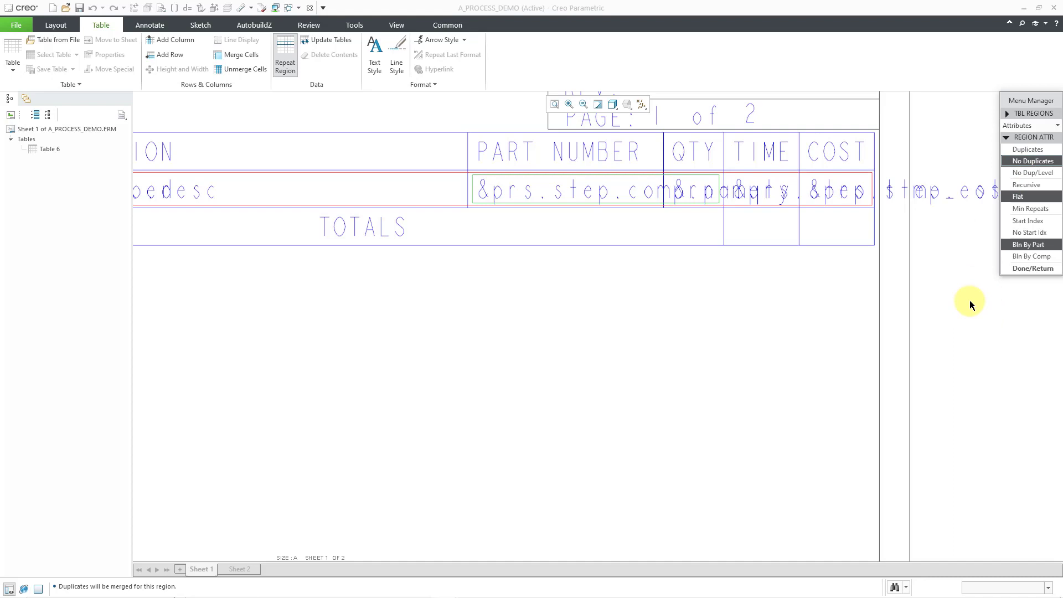
{"action": "left_click", "coordinate": [1026, 269]}
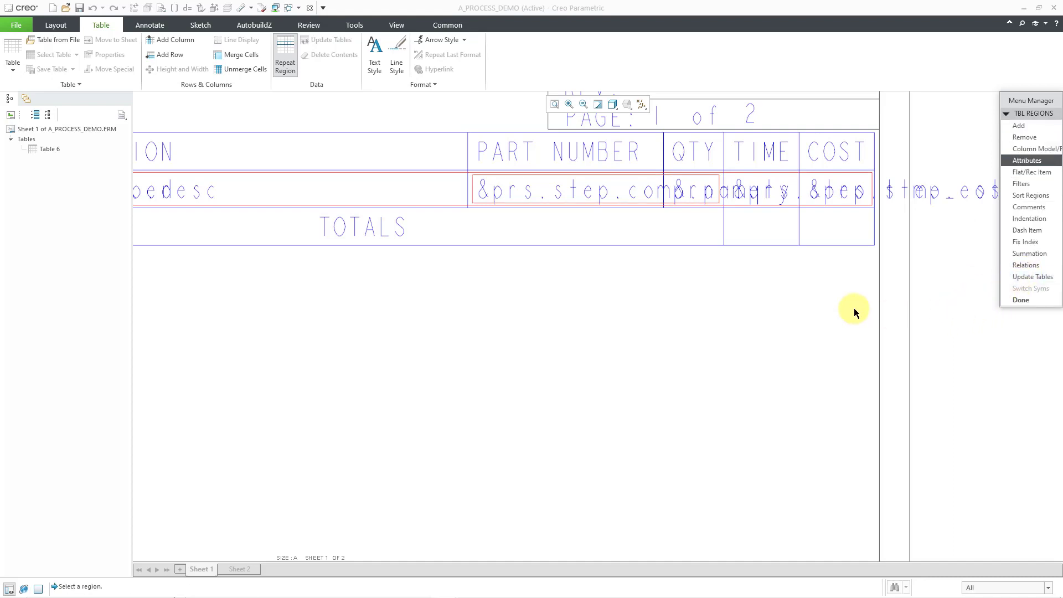
{"action": "scroll", "coordinate": [852, 305], "scroll_direction": "up", "scroll_amount": 3}
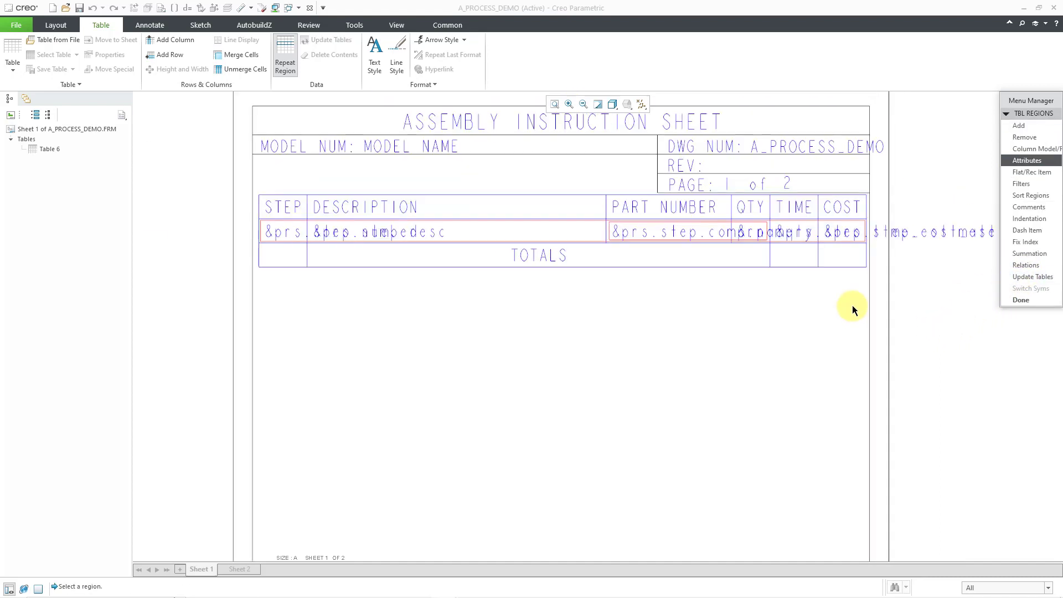
{"action": "left_click", "coordinate": [1033, 300]}
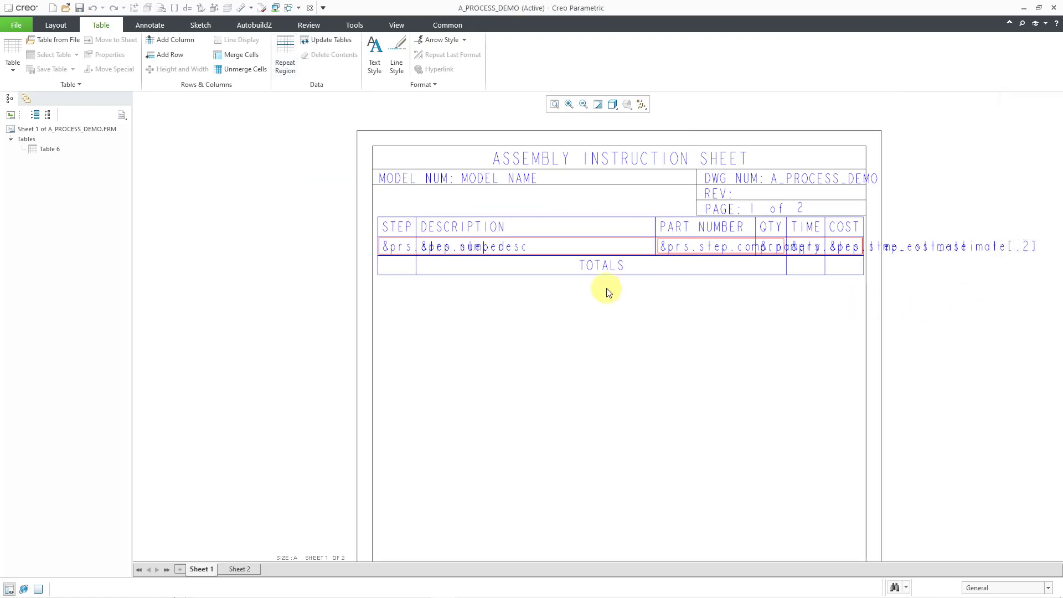
- Turn on Wrap Text for the sheet 1 step table, Table 6
{"action": "left_click", "coordinate": [49, 150]}
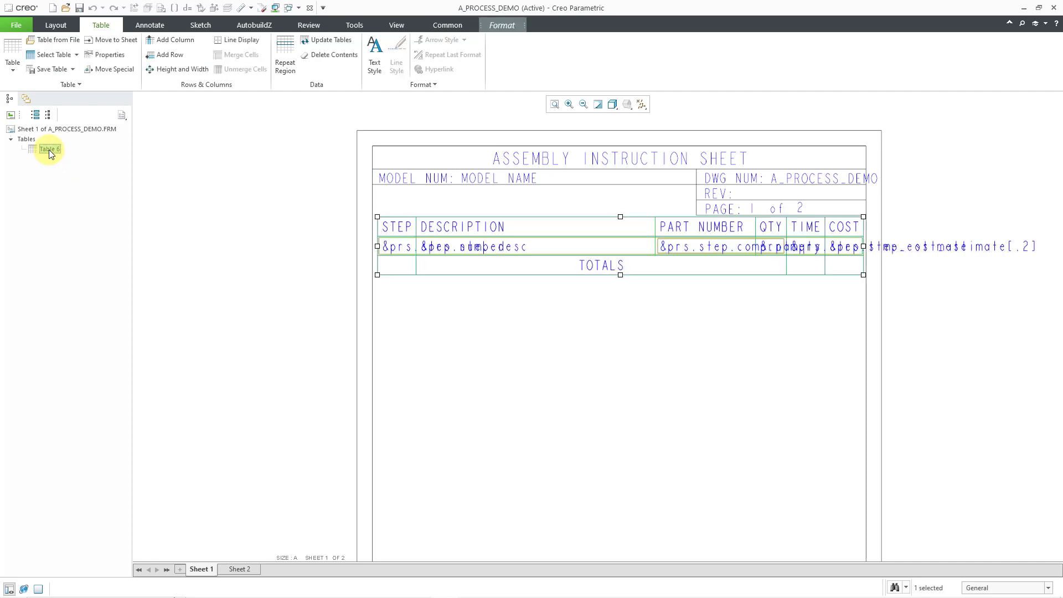
{"action": "right_click", "coordinate": [48, 150]}
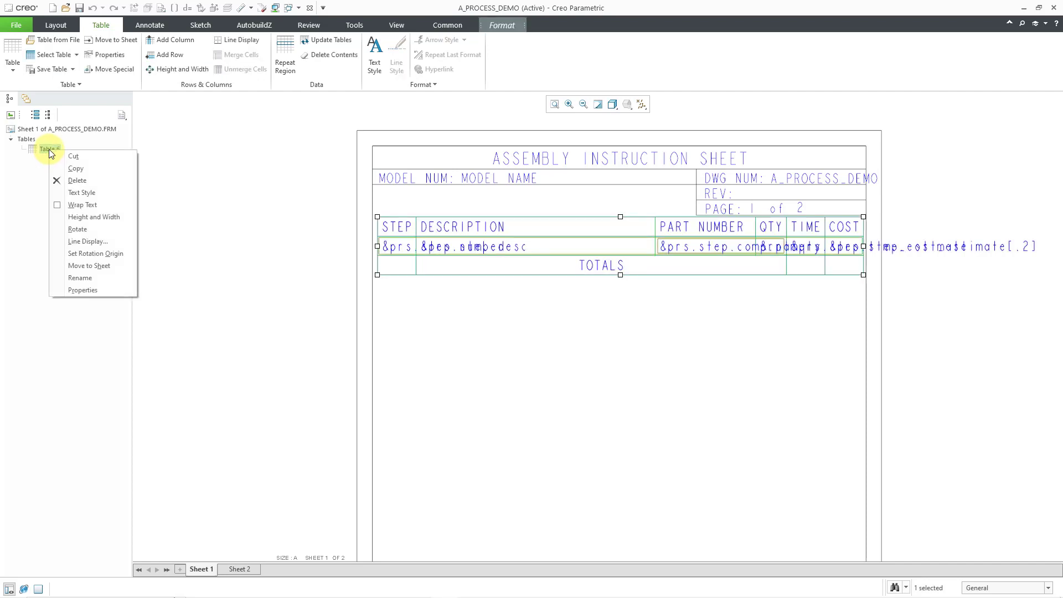
{"action": "left_click", "coordinate": [58, 205]}
{"action": "left_click", "coordinate": [226, 223]}
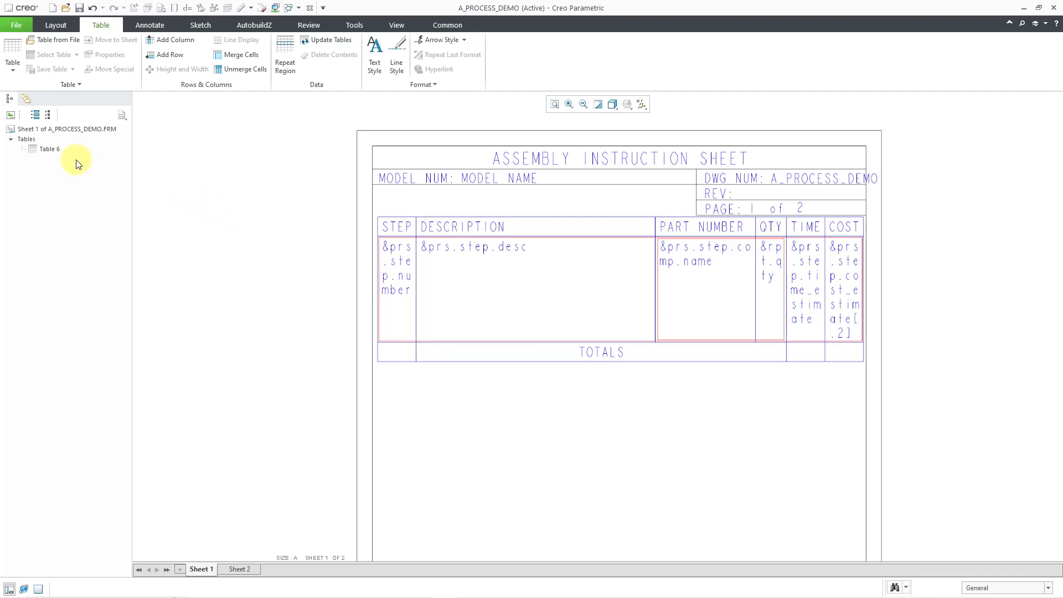
- Set Table 6's text style height to 0.1
{"action": "right_click", "coordinate": [55, 150]}
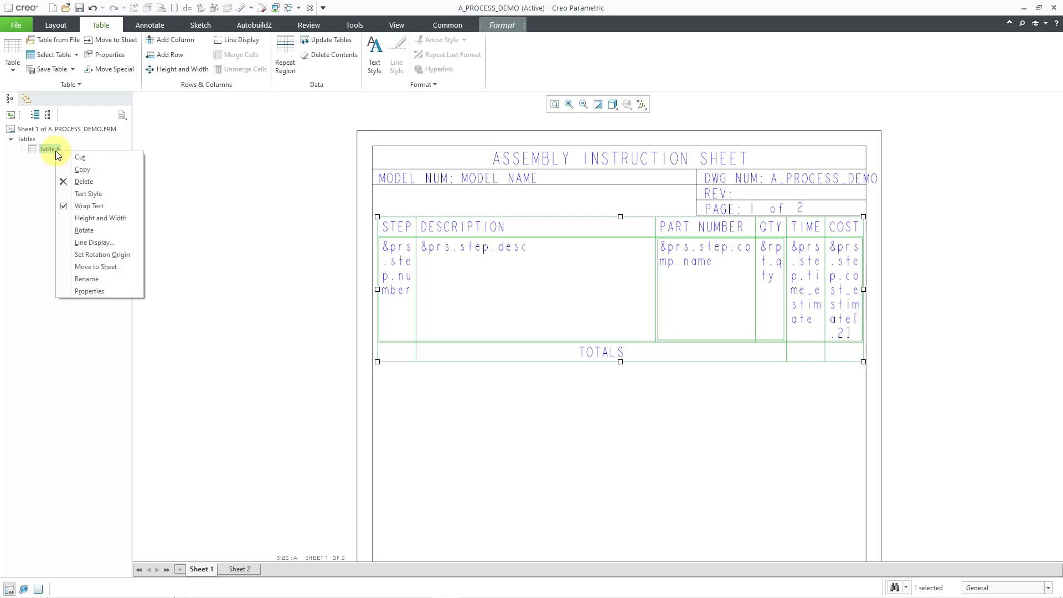
{"action": "left_click", "coordinate": [104, 193]}
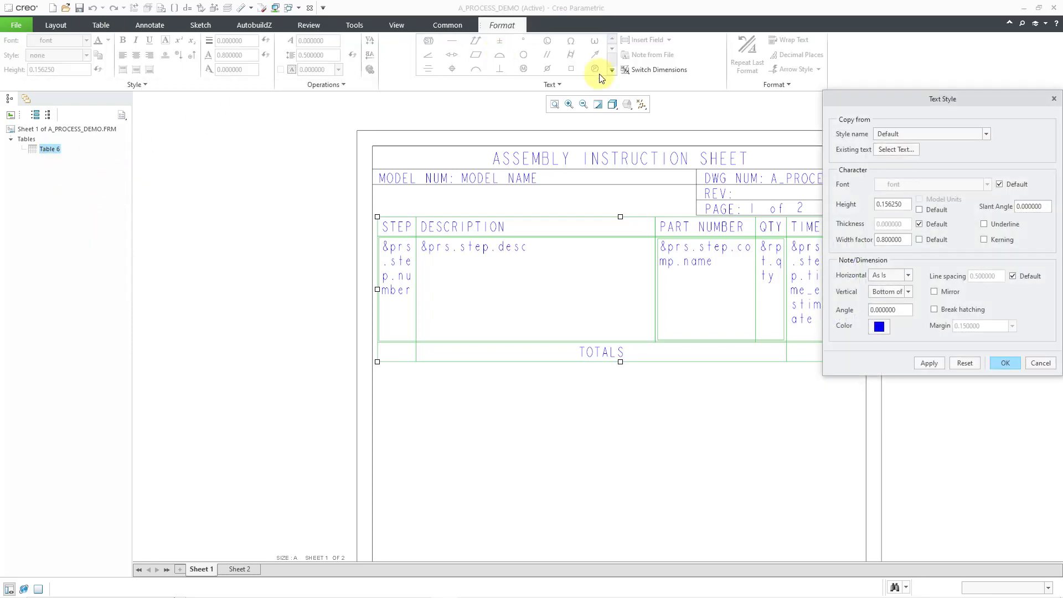
{"action": "double_click", "coordinate": [900, 206]}
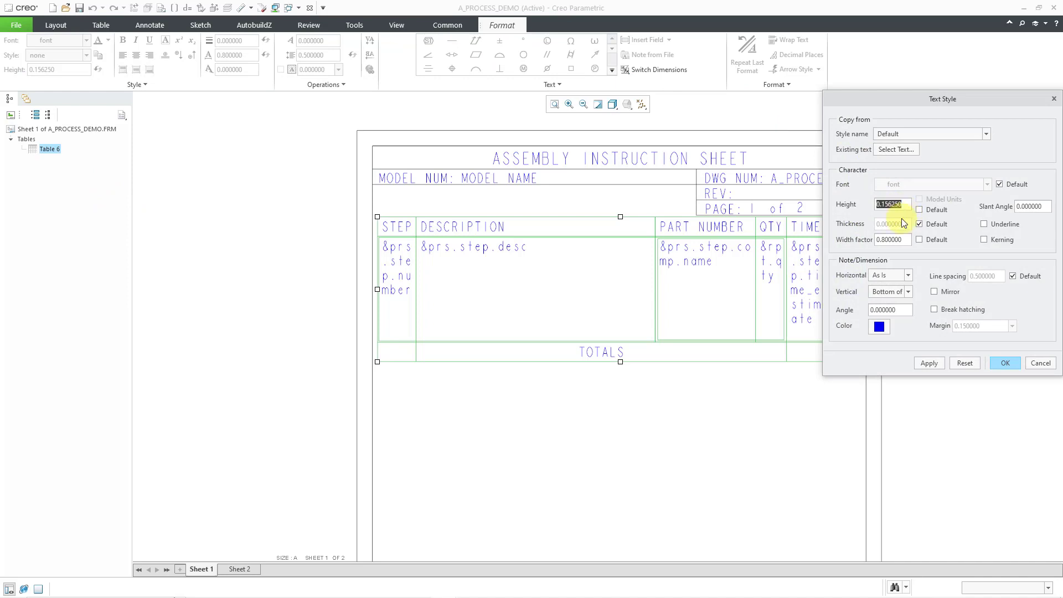
{"action": "type", "text": ".1"}
{"action": "left_click", "coordinate": [1013, 364]}
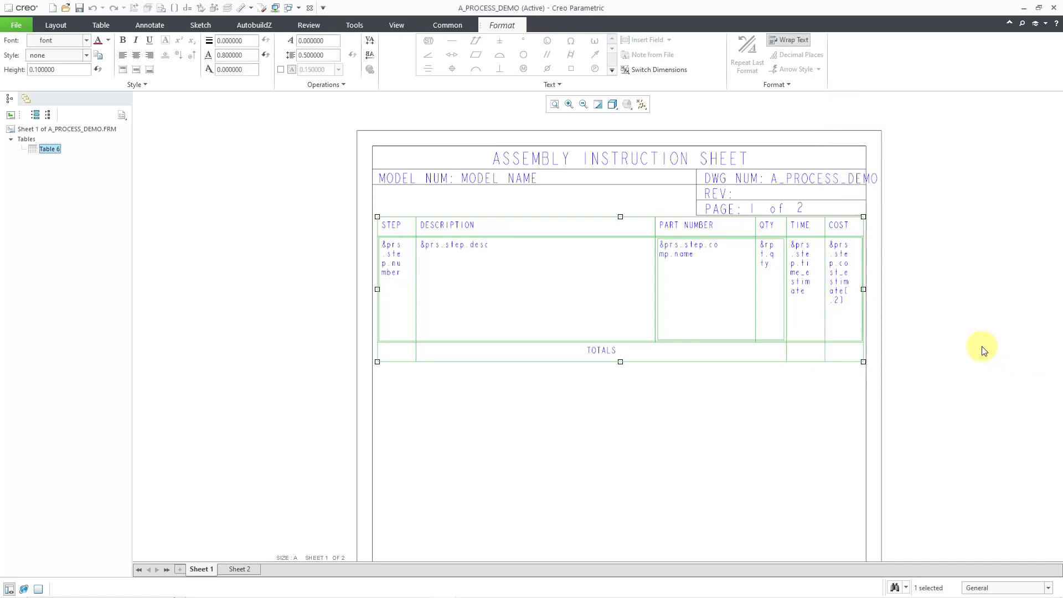
{"action": "left_click", "coordinate": [981, 349]}
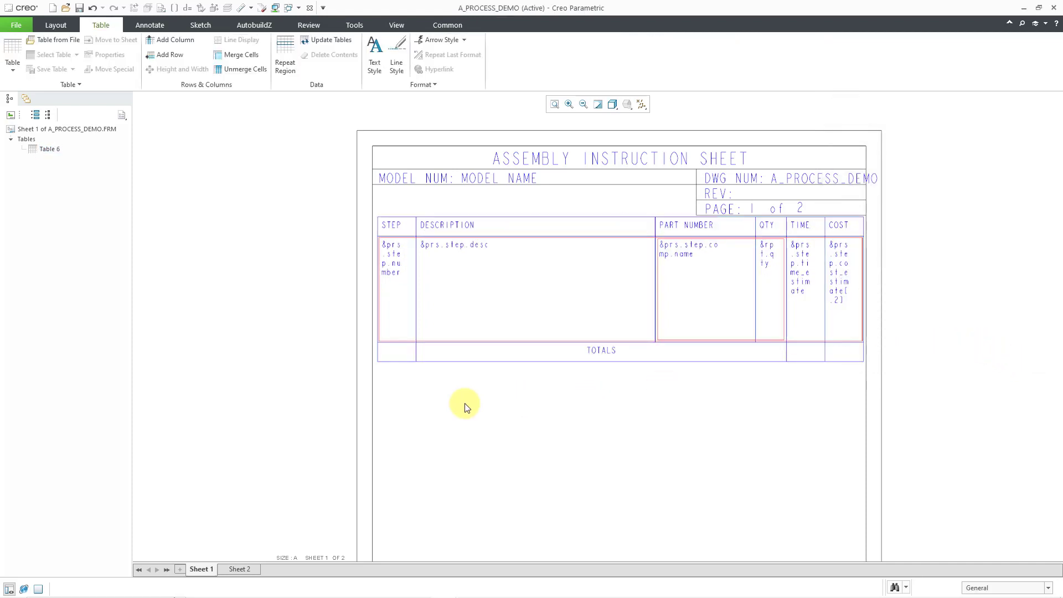
- On Sheet 2, set the BOM table's repeat region attribute to No Duplicates
{"action": "left_click", "coordinate": [240, 570]}
{"action": "scroll", "coordinate": [443, 295], "scroll_direction": "down", "scroll_amount": 4}
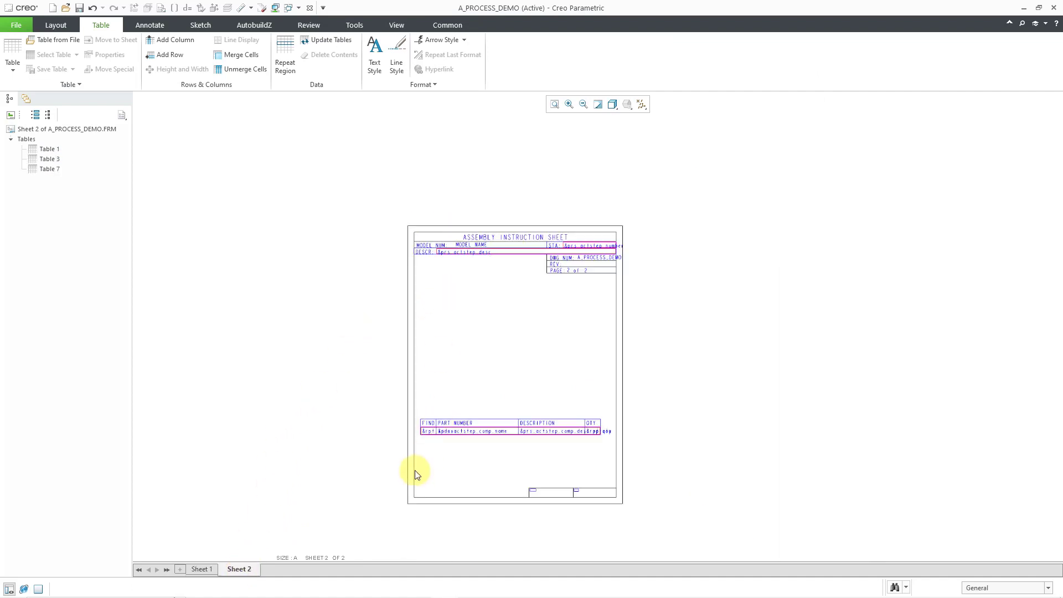
{"action": "scroll", "coordinate": [503, 427], "scroll_direction": "up", "scroll_amount": 4}
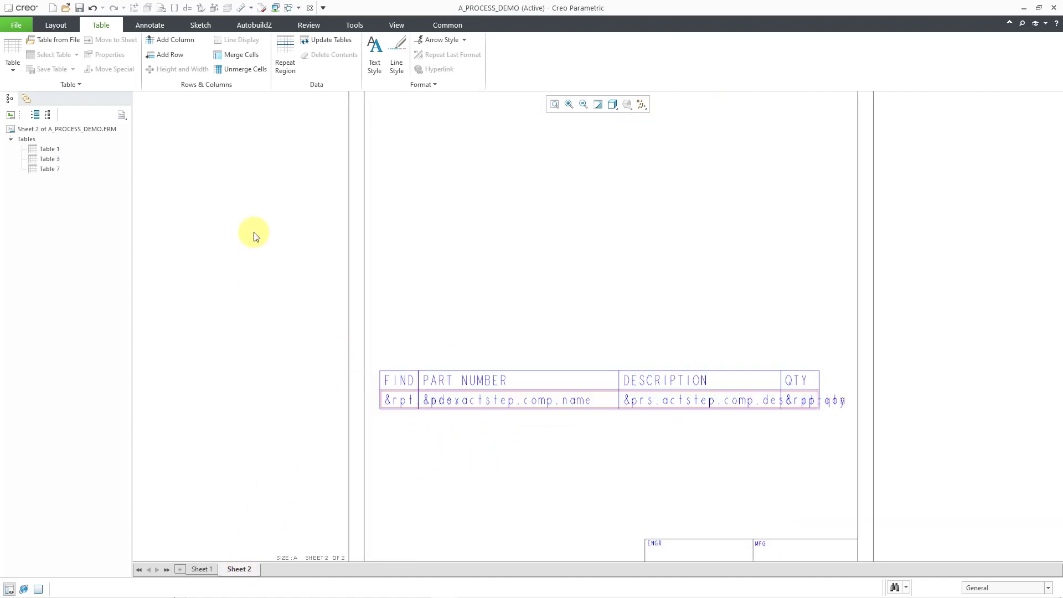
{"action": "left_click", "coordinate": [286, 65]}
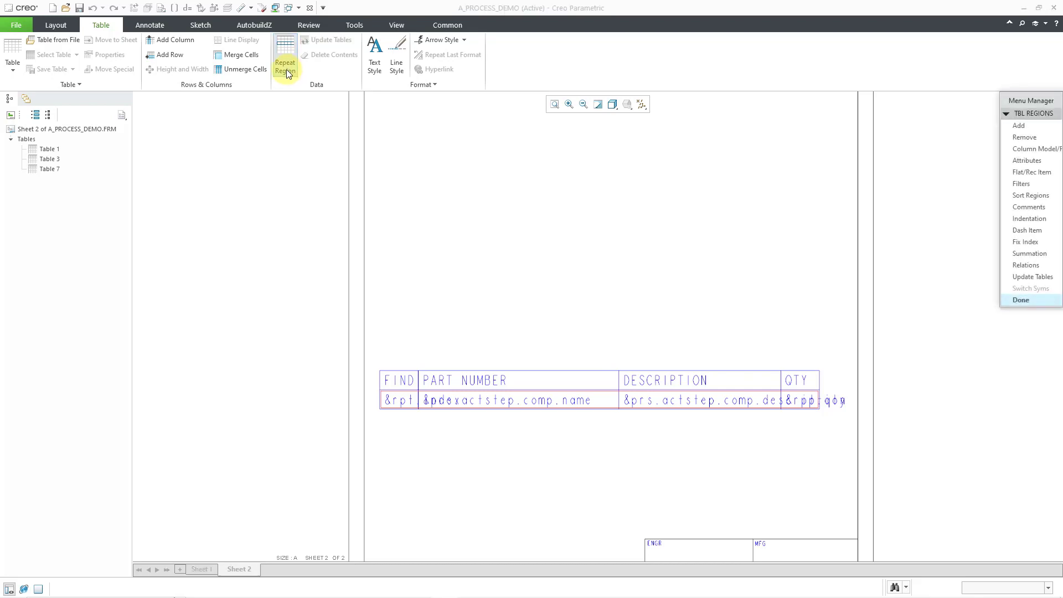
{"action": "left_click", "coordinate": [1015, 160]}
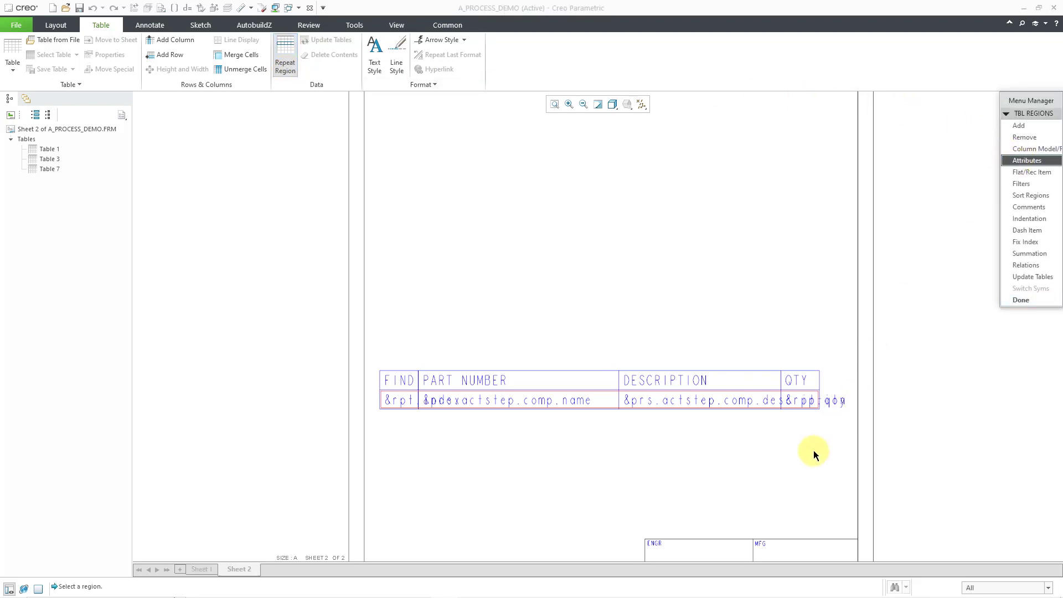
{"action": "left_click", "coordinate": [746, 403]}
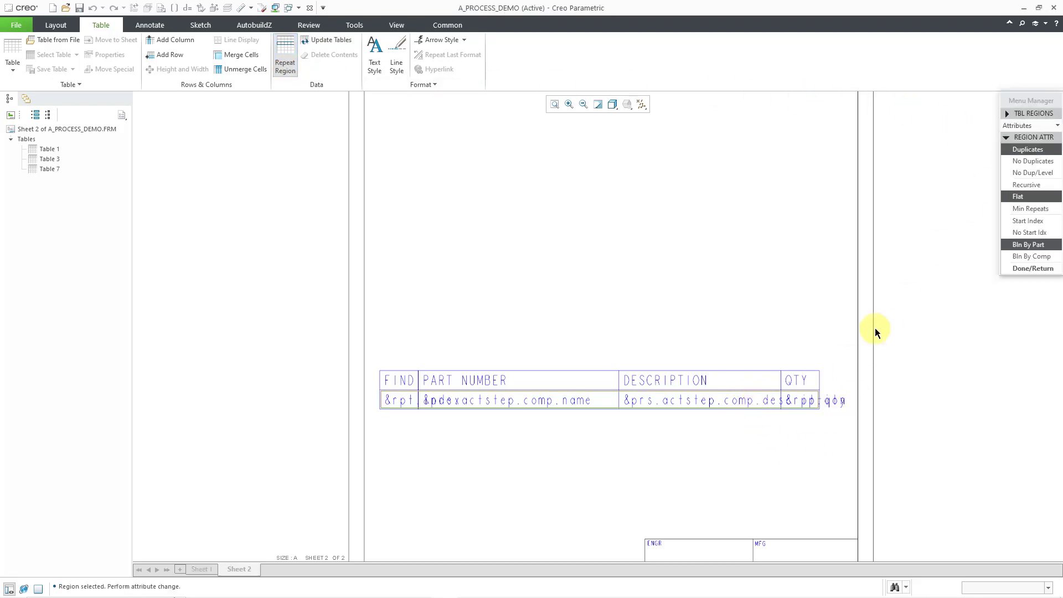
{"action": "left_click", "coordinate": [1025, 162]}
{"action": "left_click", "coordinate": [1016, 269]}
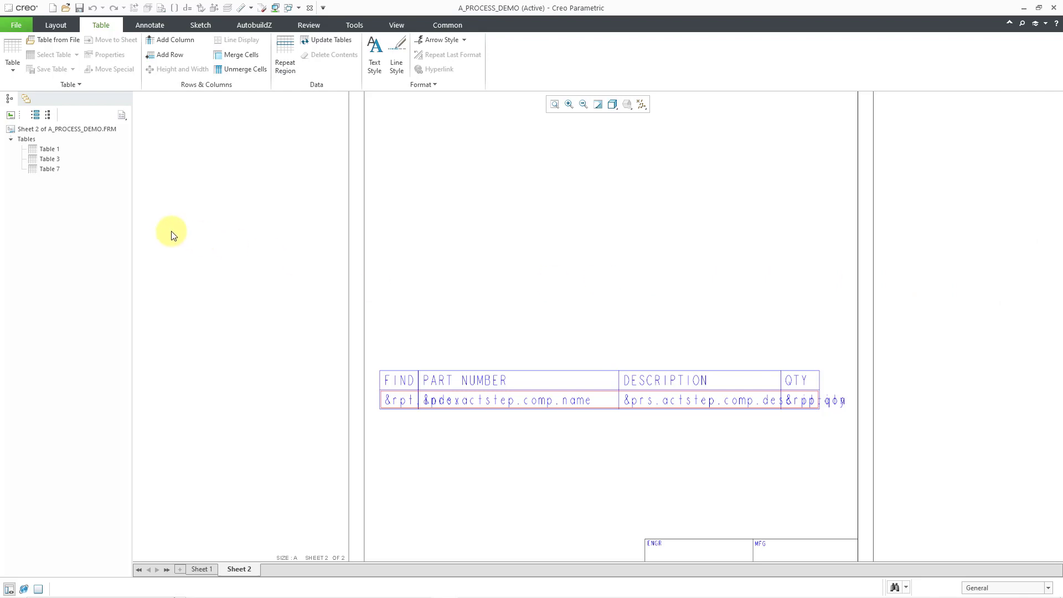
- Turn on Wrap Text for the BOM table, Table 7
{"action": "left_click", "coordinate": [47, 170]}
{"action": "right_click", "coordinate": [47, 170]}
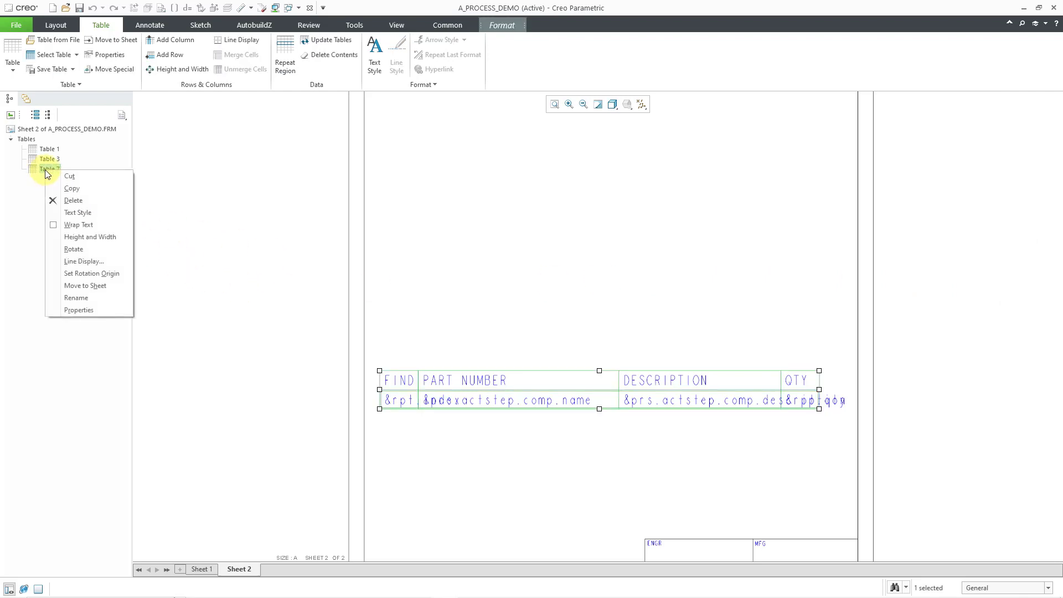
{"action": "left_click", "coordinate": [54, 223]}
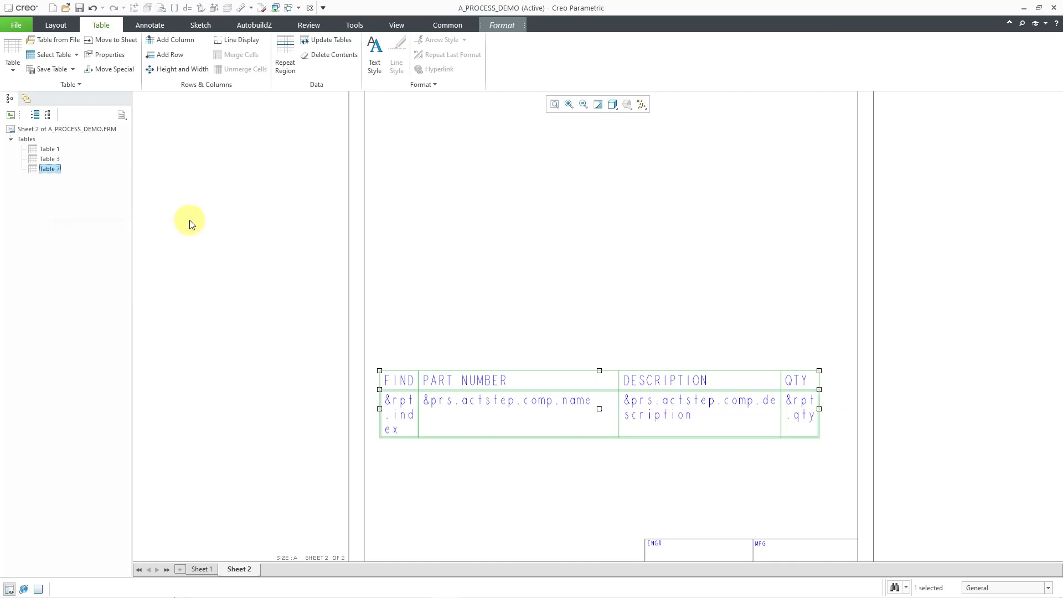
{"action": "left_click", "coordinate": [203, 220]}
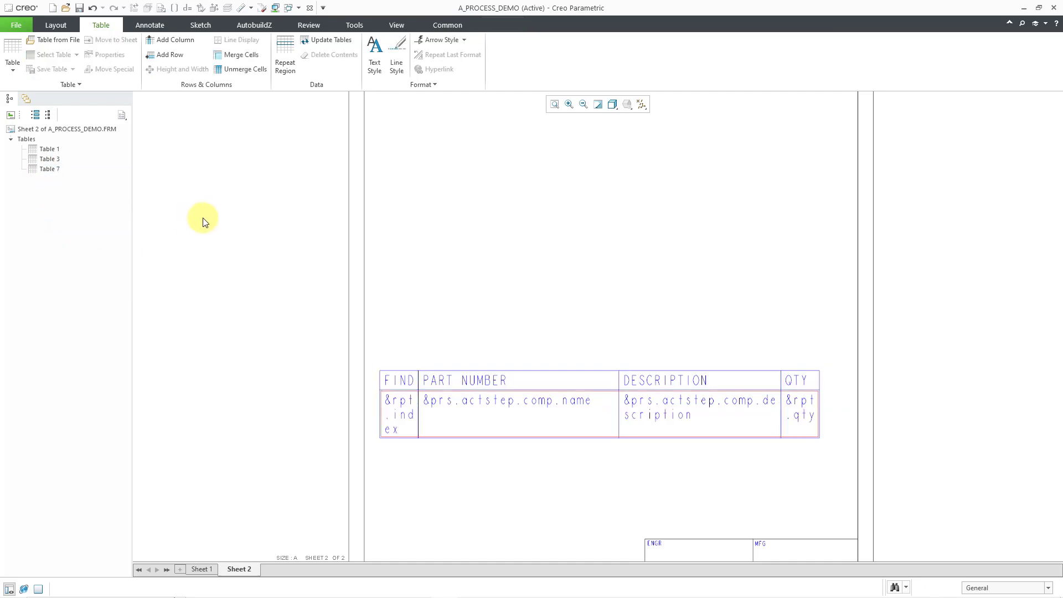